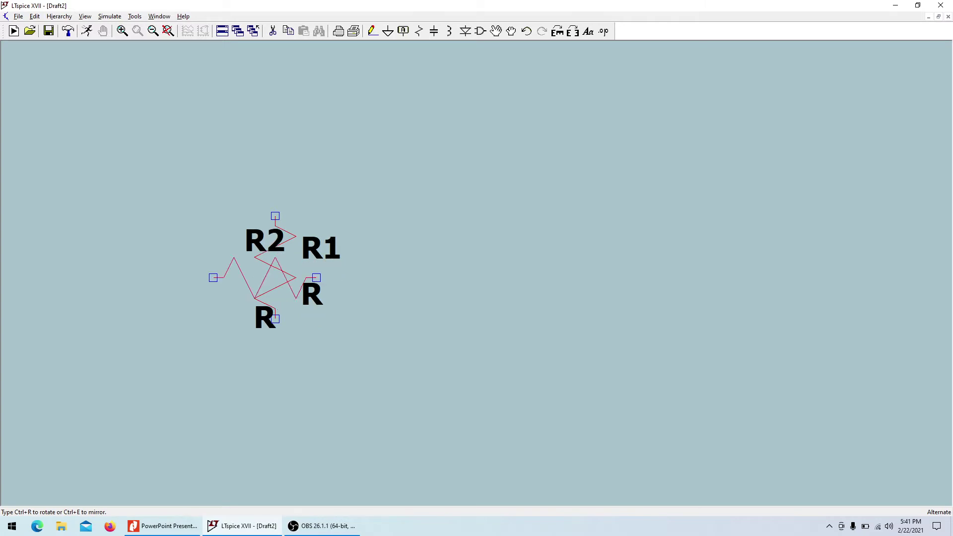
- Place resistor R2 horizontally above and to the right of R1, and a vertical inductor L1 at the far right, level with R1
{"action": "key", "text": "alt+Tab"}
{"action": "key", "text": "alt+Tab"}
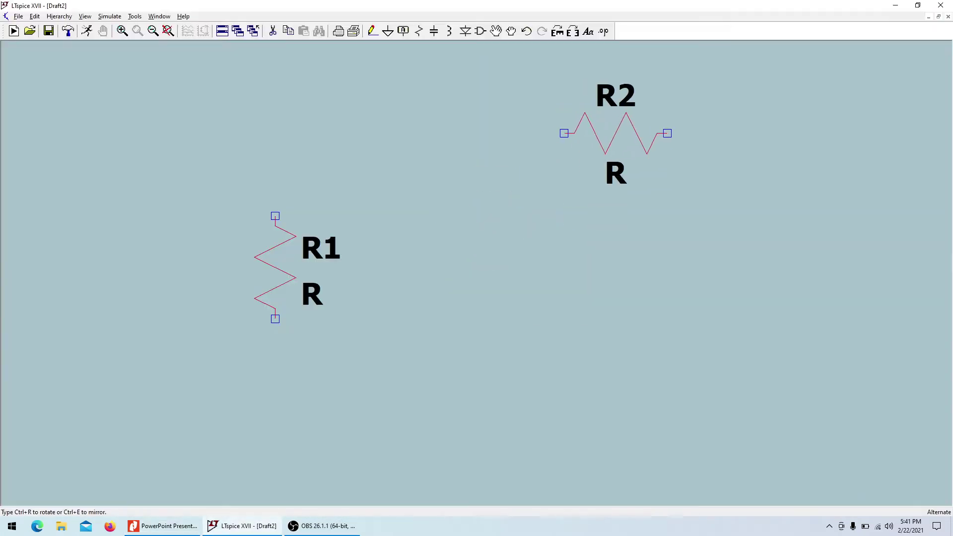
{"action": "left_click", "coordinate": [678, 112]}
{"action": "key", "text": "alt+Tab"}
{"action": "key", "text": "alt+Tab"}
{"action": "key", "text": "l"}
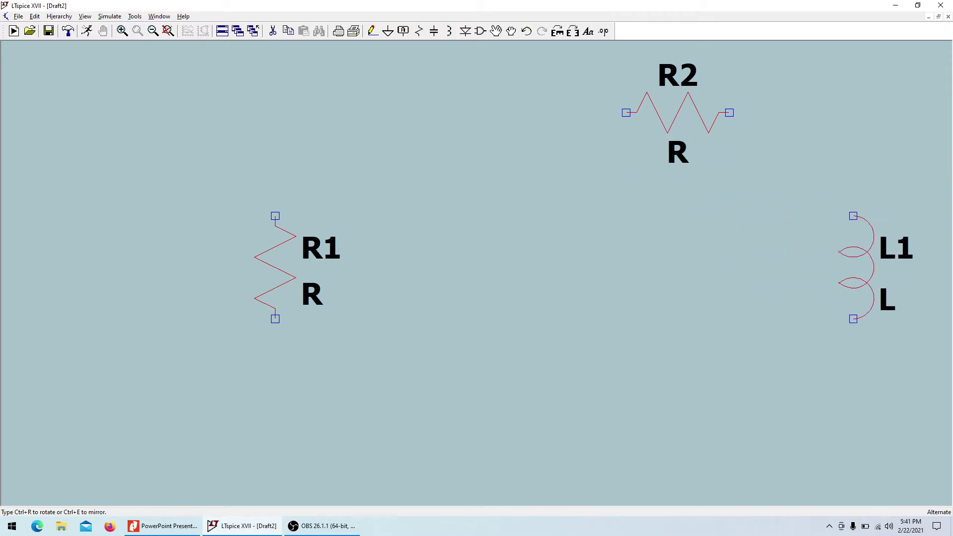
{"action": "left_click", "coordinate": [852, 268]}
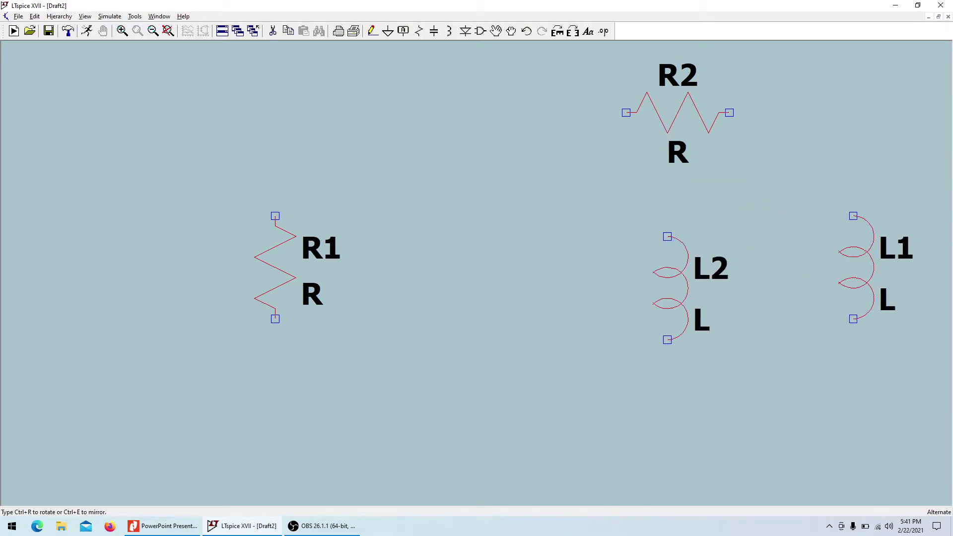
{"action": "key", "text": "Escape"}
- Wire R1, R2 and L1 into one closed rectangular loop, with the return wire running below the components
{"action": "key", "text": "F3"}
{"action": "left_click", "coordinate": [274, 216]}
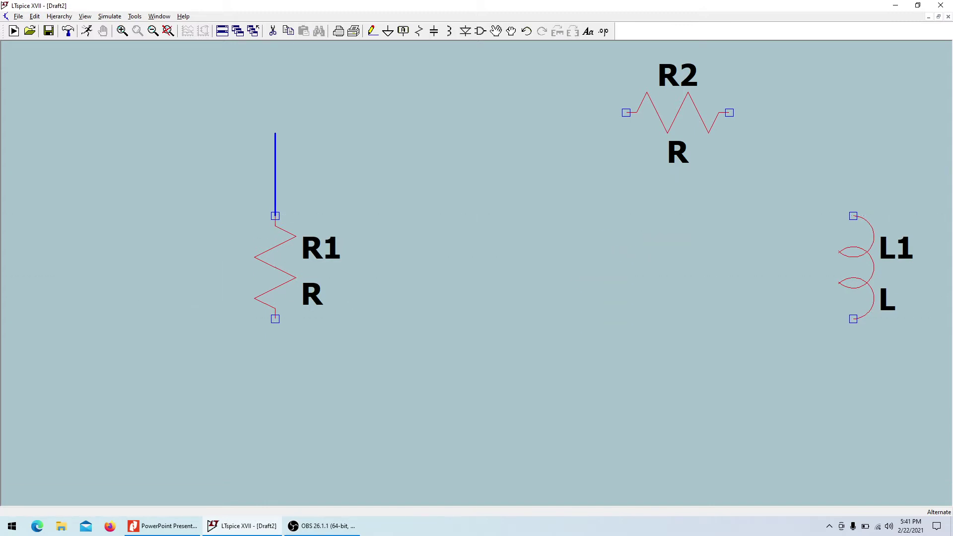
{"action": "left_click", "coordinate": [275, 113]}
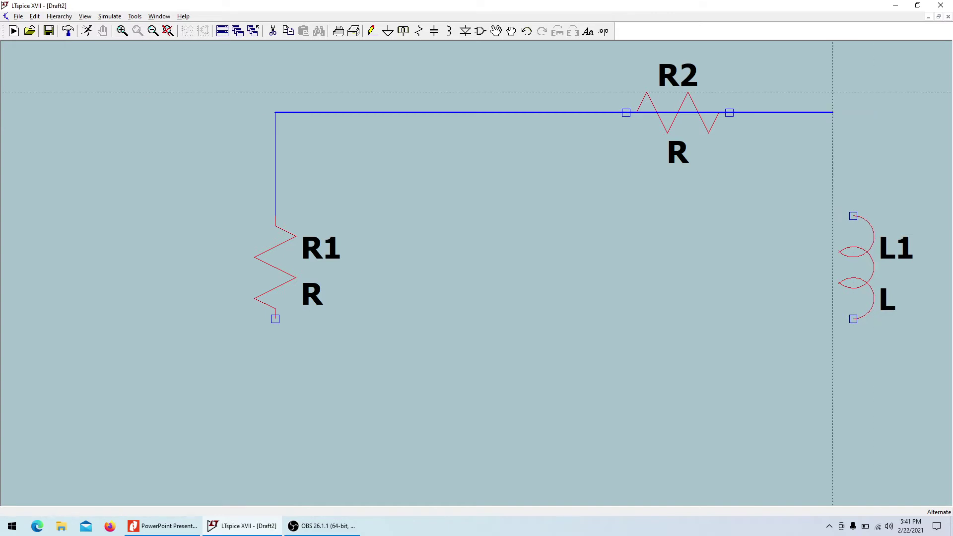
{"action": "left_click", "coordinate": [853, 113]}
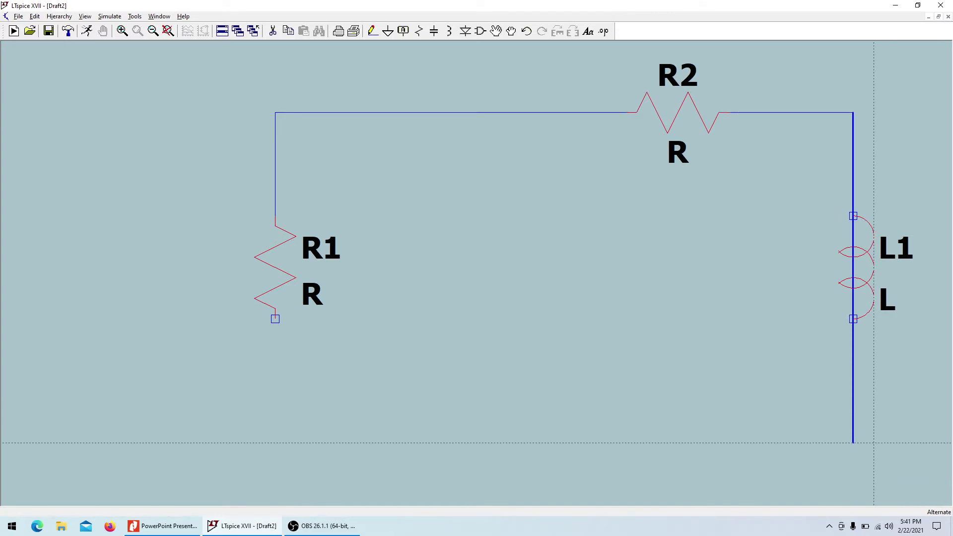
{"action": "left_click", "coordinate": [852, 462]}
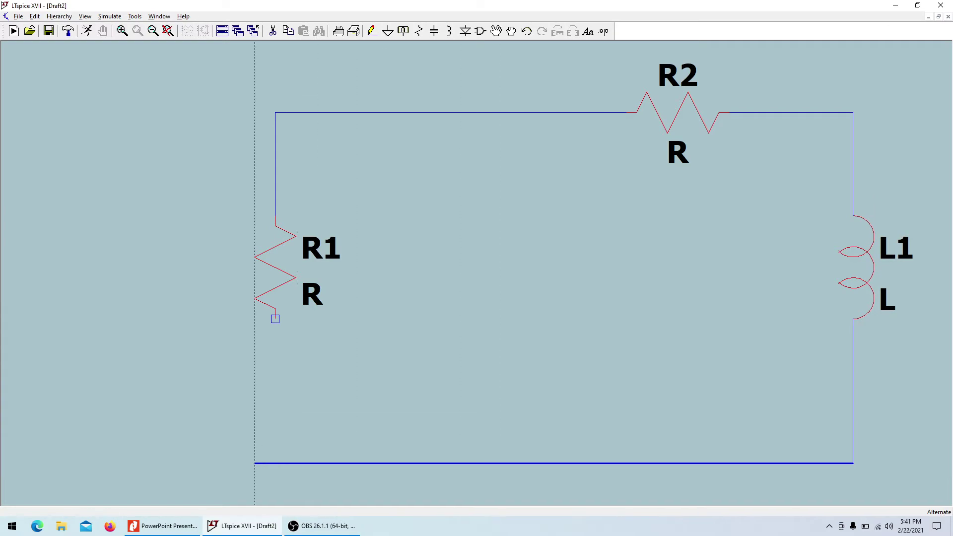
{"action": "left_click", "coordinate": [275, 319]}
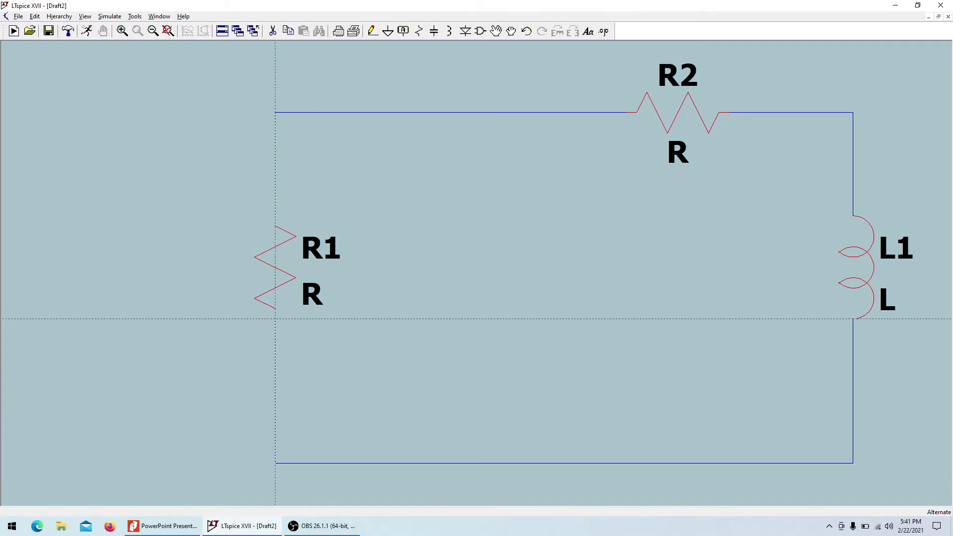
- Place a vertical voltage source V1 inside the loop, just above the lower wire and to the right of R1
{"action": "key", "text": "alt+Tab"}
{"action": "key", "text": "alt+Tab"}
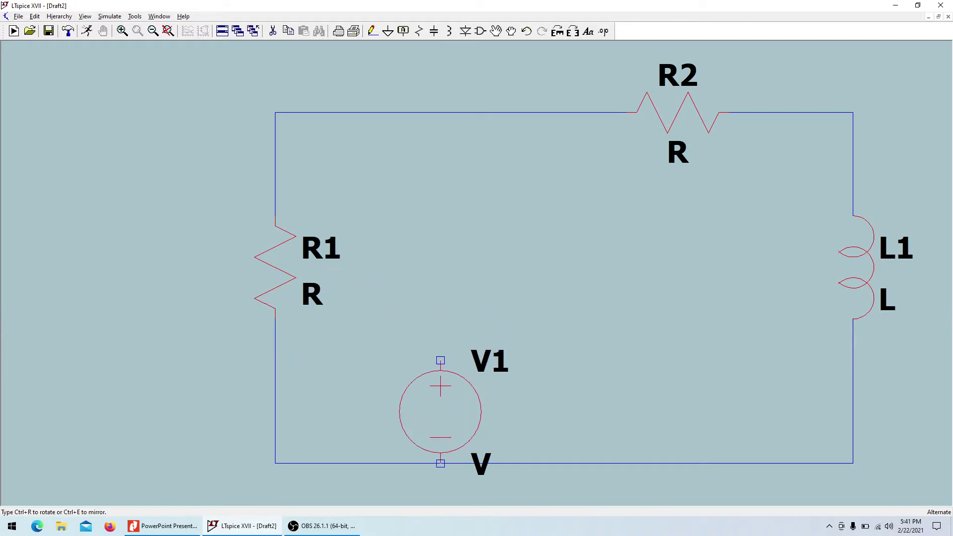
{"action": "left_click", "coordinate": [440, 340]}
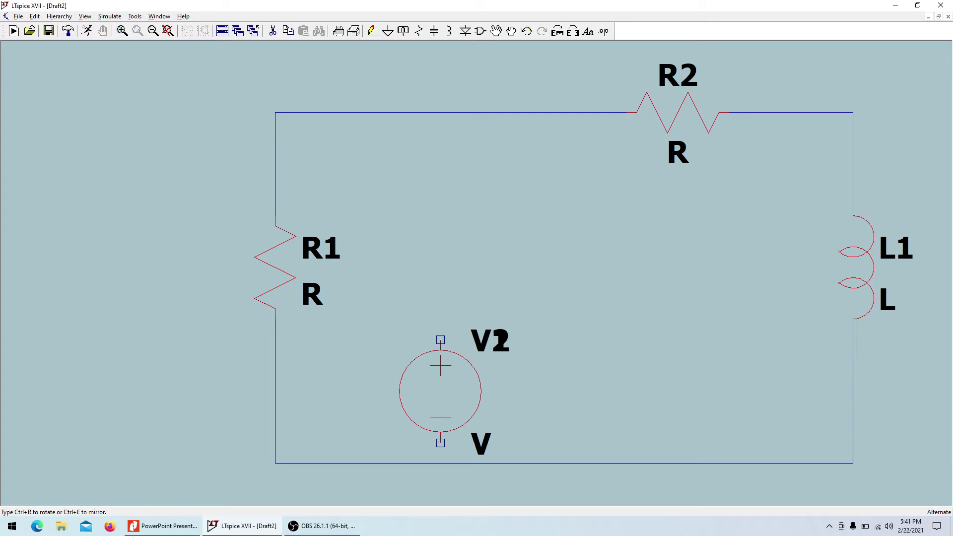
{"action": "key", "text": "alt+Tab"}
{"action": "right_click", "coordinate": [429, 377]}
{"action": "key", "text": "alt+Tab"}
{"action": "key", "text": "Escape"}
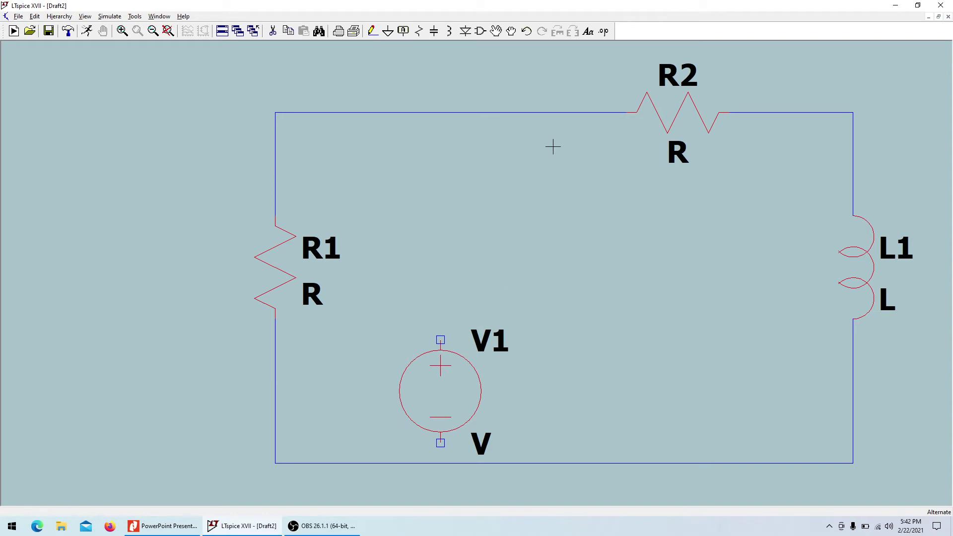
- Widen the loop by dragging R2, L1 and their wires further to the right, keeping the connections attached
{"action": "left_click_drag", "start_coordinate": [616, 49], "coordinate": [949, 494]}
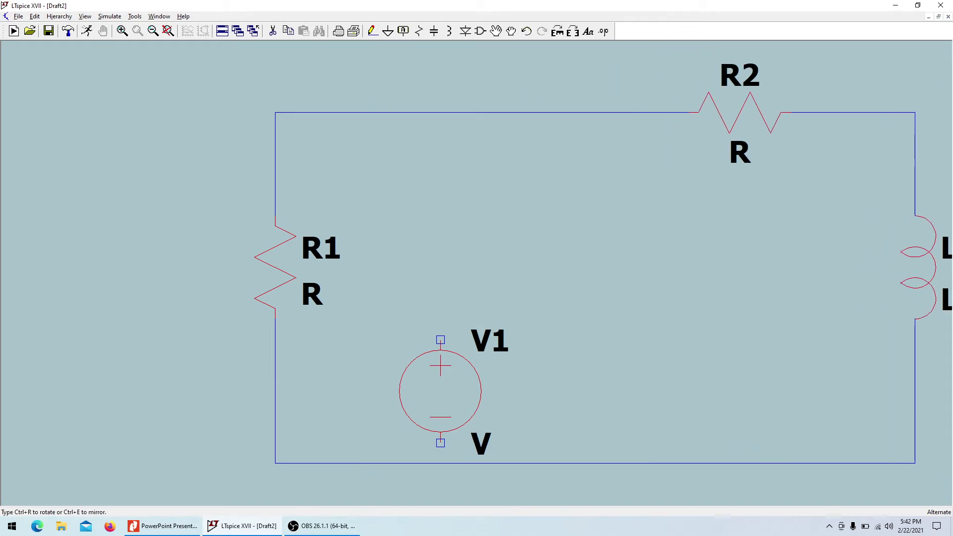
{"action": "left_click", "coordinate": [866, 272]}
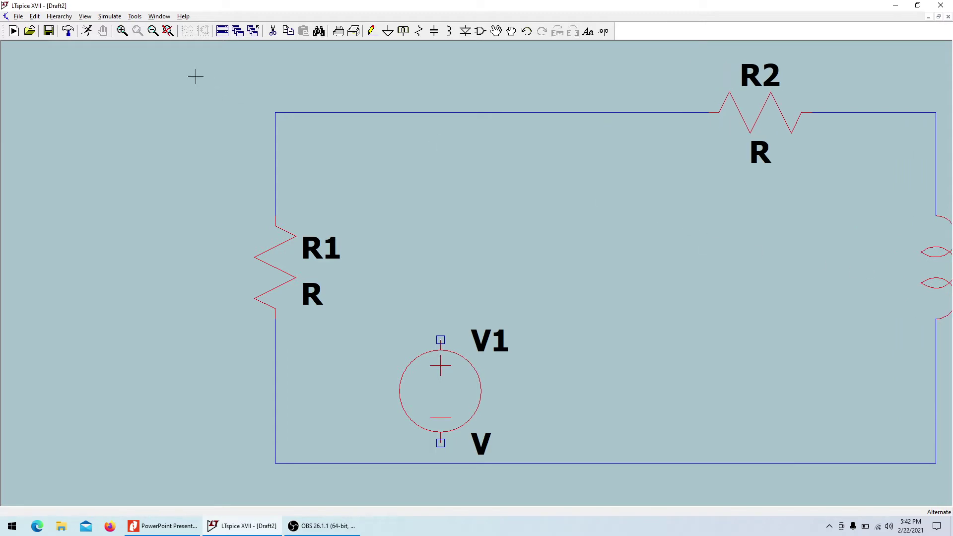
{"action": "left_click", "coordinate": [168, 31]}
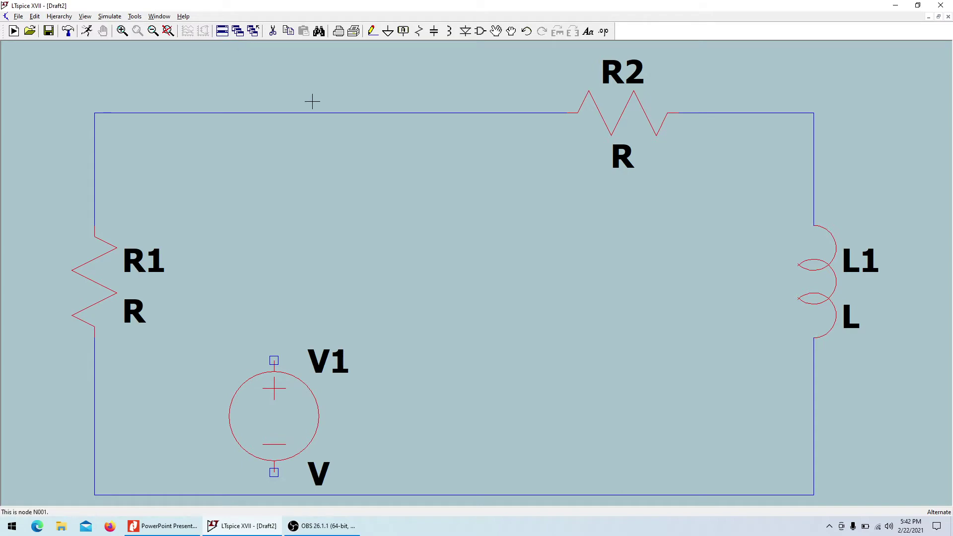
- Insert a voltage-controlled switch (sw), rotated 180 degrees, directly above V1 so its control pins face the loop's interior
{"action": "key", "text": "alt+Tab"}
{"action": "key", "text": "alt+Tab"}
{"action": "key", "text": "F2"}
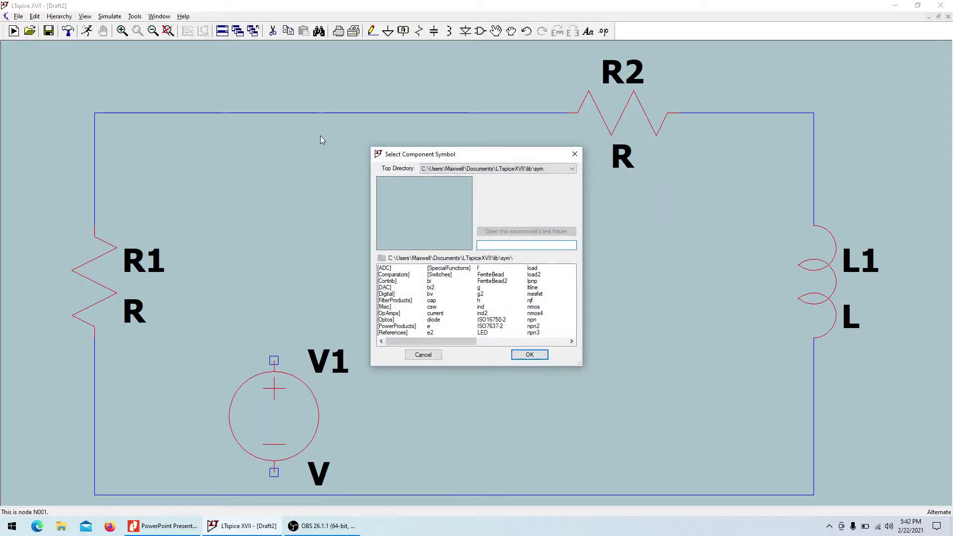
{"action": "type", "text": "sw"}
{"action": "left_click", "coordinate": [538, 354]}
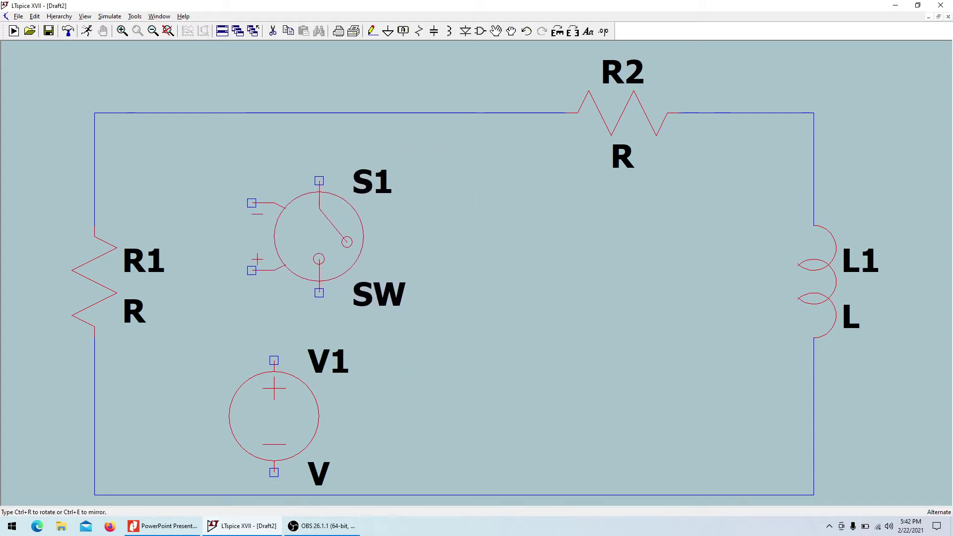
{"action": "key", "text": "ctrl+r"}
{"action": "key", "text": "ctrl+r"}
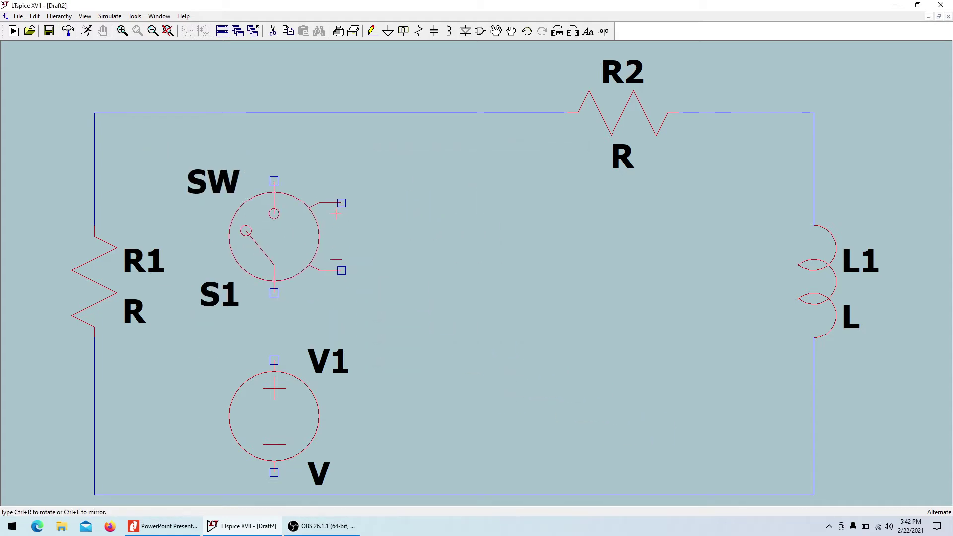
{"action": "left_click", "coordinate": [273, 236]}
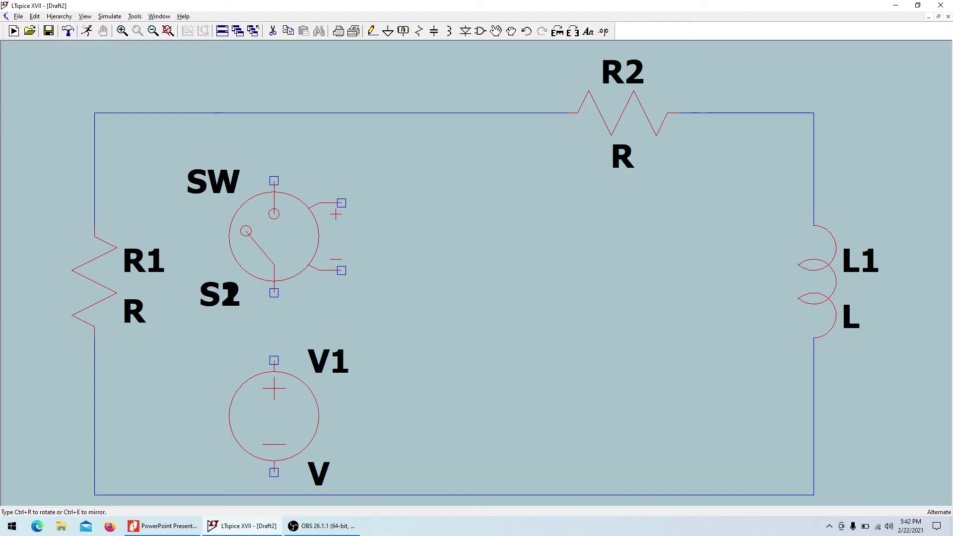
{"action": "key", "text": "Escape"}
- Place a second voltage source V2 to the right of the switch, level with it
{"action": "key", "text": "v"}
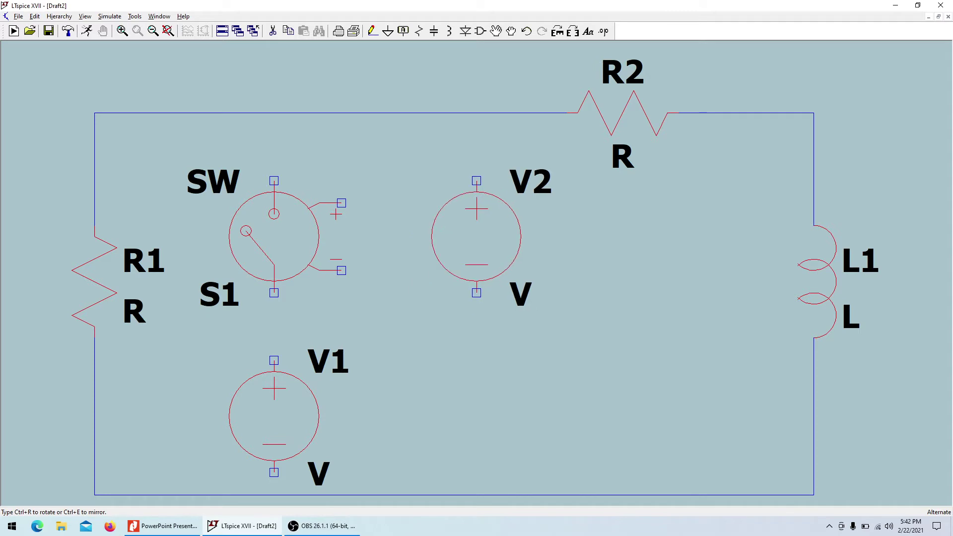
{"action": "key", "text": "Escape"}
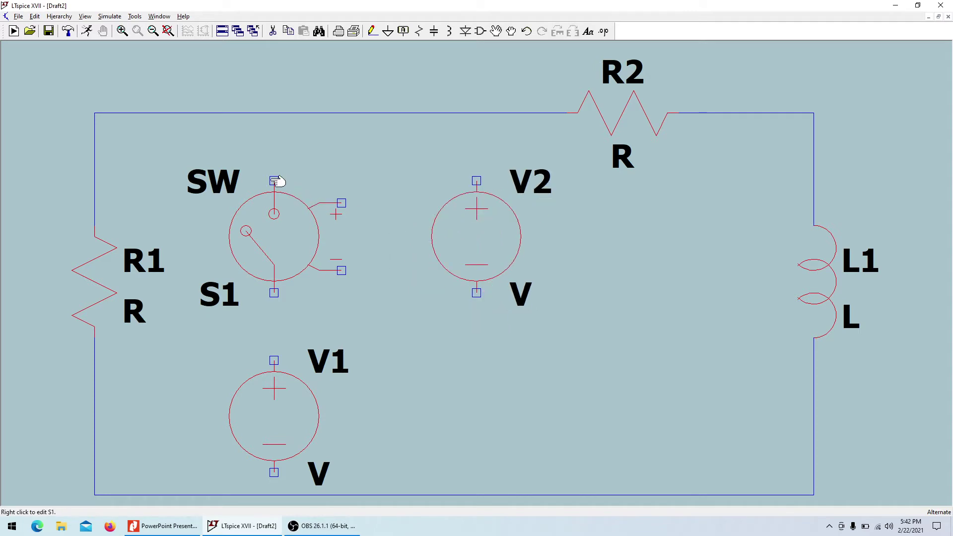
{"action": "key", "text": "F4"}
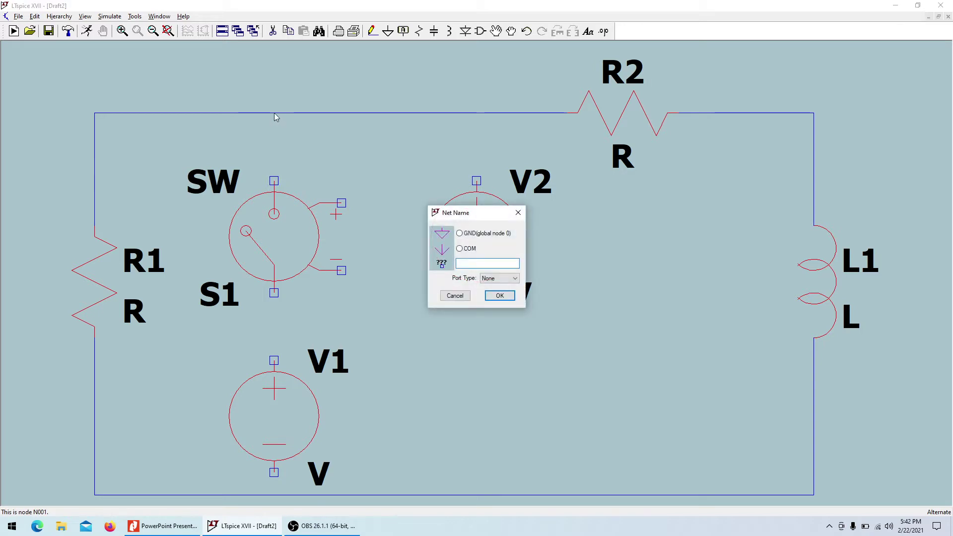
{"action": "key", "text": "Escape"}
- Wire the switch and V1 in series between the loop's upper and lower wires
{"action": "key", "text": "F3"}
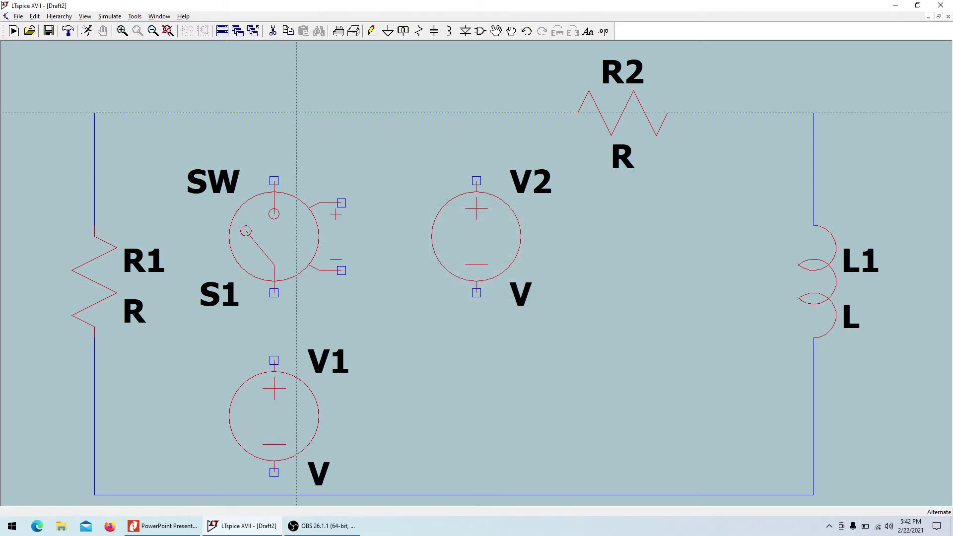
{"action": "left_click", "coordinate": [274, 113]}
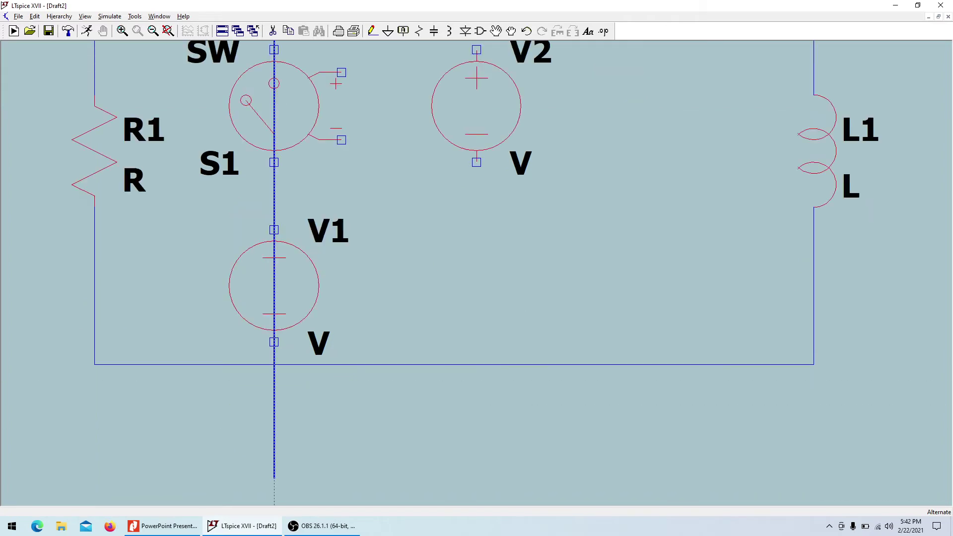
{"action": "left_click", "coordinate": [274, 321]}
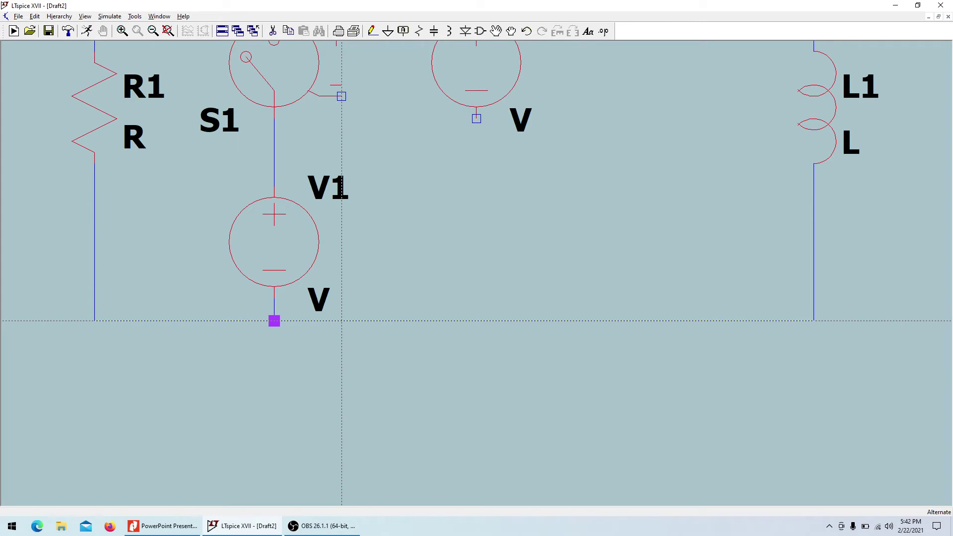
- Add a ground at the junction below V1 and another at V2's negative terminal
{"action": "key", "text": "g"}
{"action": "left_click", "coordinate": [274, 321]}
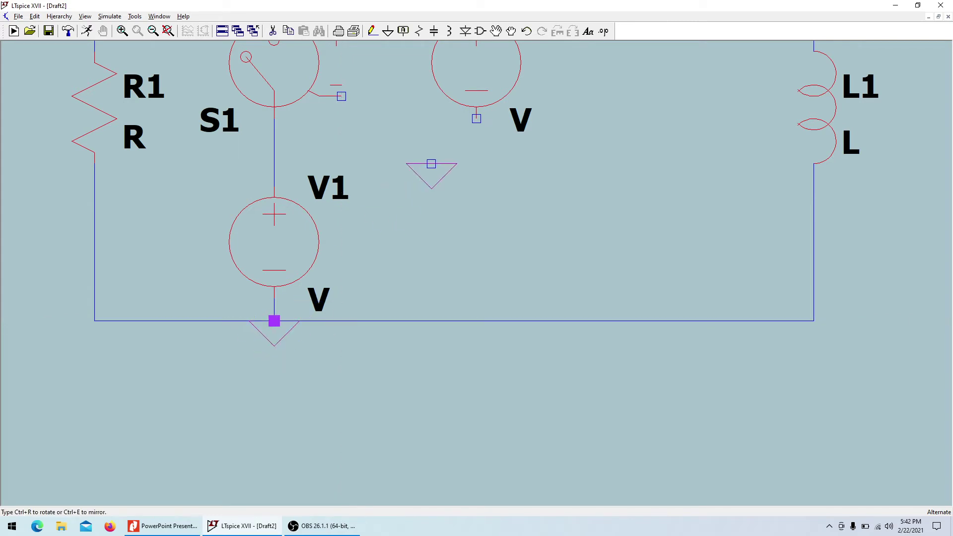
{"action": "key", "text": "Escape"}
- Wire the switch's positive control pin to V2's positive terminal and its negative control pin to V2's negative terminal
{"action": "scroll", "coordinate": [464, 194], "scroll_direction": "down", "scroll_amount": 1}
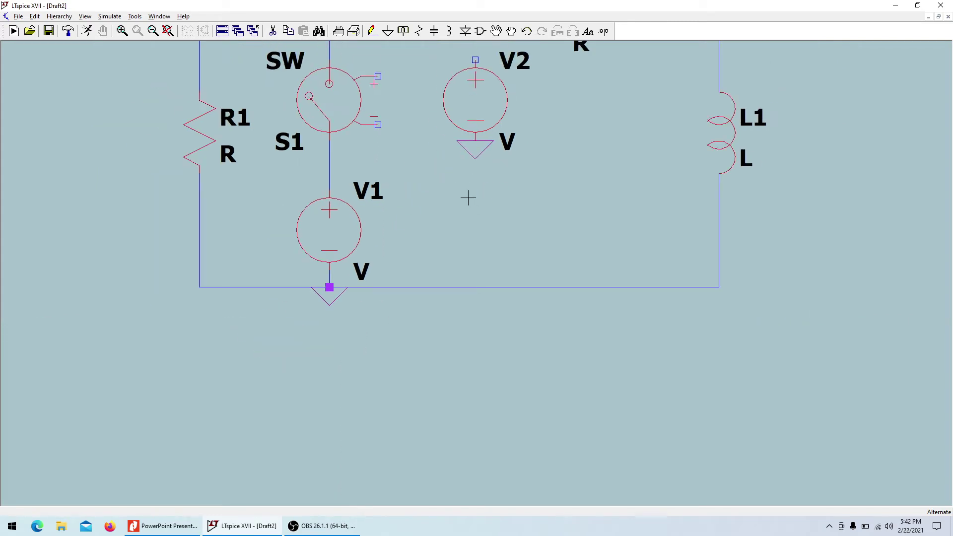
{"action": "left_click", "coordinate": [168, 31]}
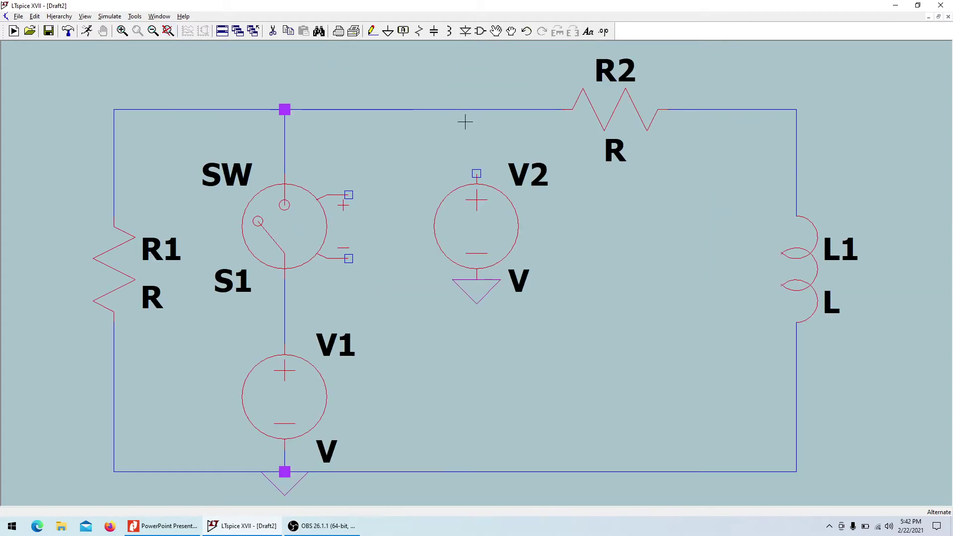
{"action": "key", "text": "F3"}
{"action": "left_click", "coordinate": [349, 194]}
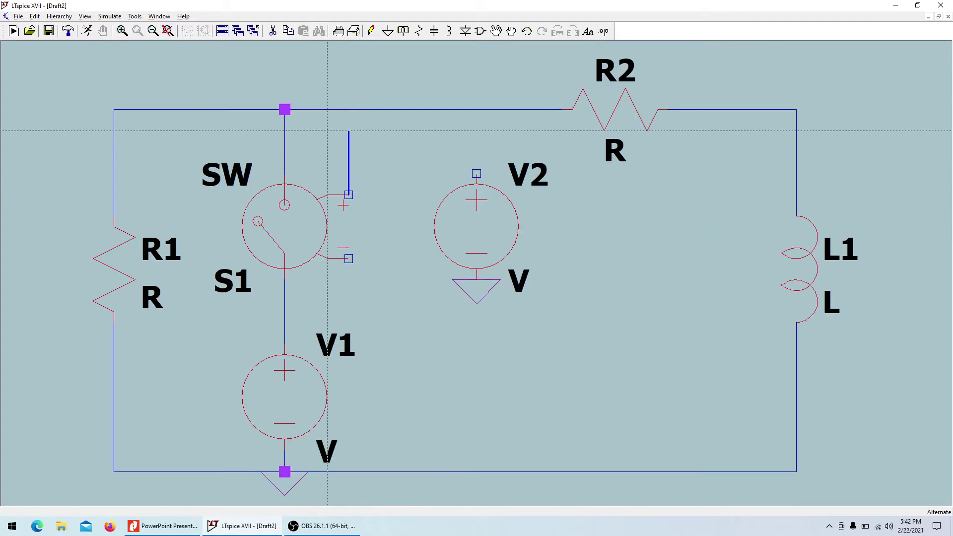
{"action": "left_click", "coordinate": [476, 130]}
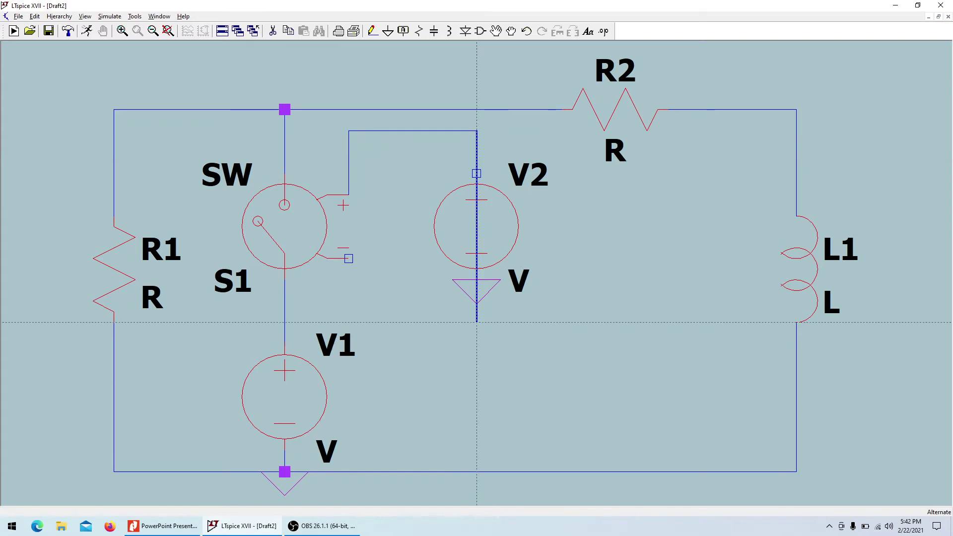
{"action": "left_click", "coordinate": [476, 322]}
{"action": "left_click", "coordinate": [349, 258]}
{"action": "key", "text": "Escape"}
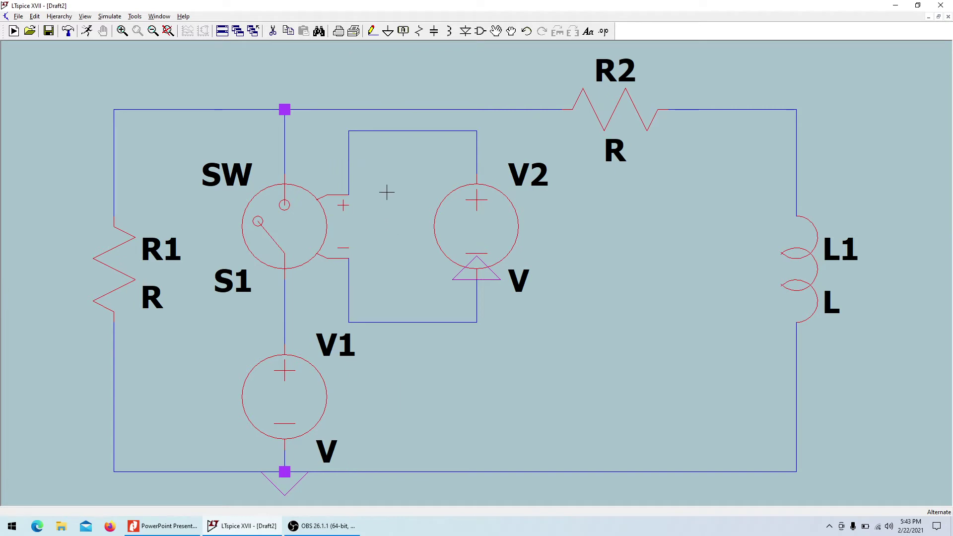
- Pull V2's upper and lower control wires closer to the source and move its ground symbol onto the lower control wire
{"action": "key", "text": "F8"}
{"action": "left_click_drag", "start_coordinate": [420, 130], "coordinate": [420, 152]}
{"action": "left_click_drag", "start_coordinate": [407, 322], "coordinate": [408, 301]}
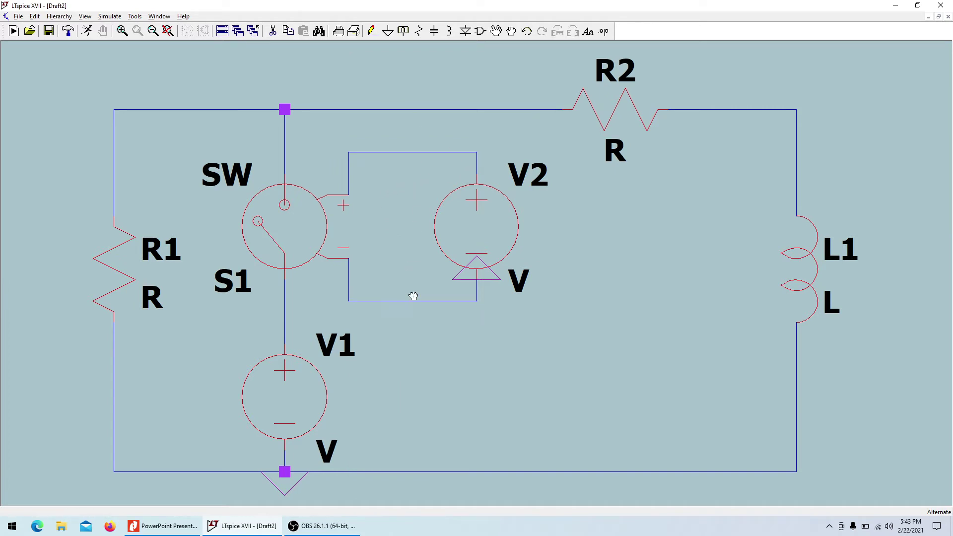
{"action": "left_click_drag", "start_coordinate": [482, 282], "coordinate": [421, 306]}
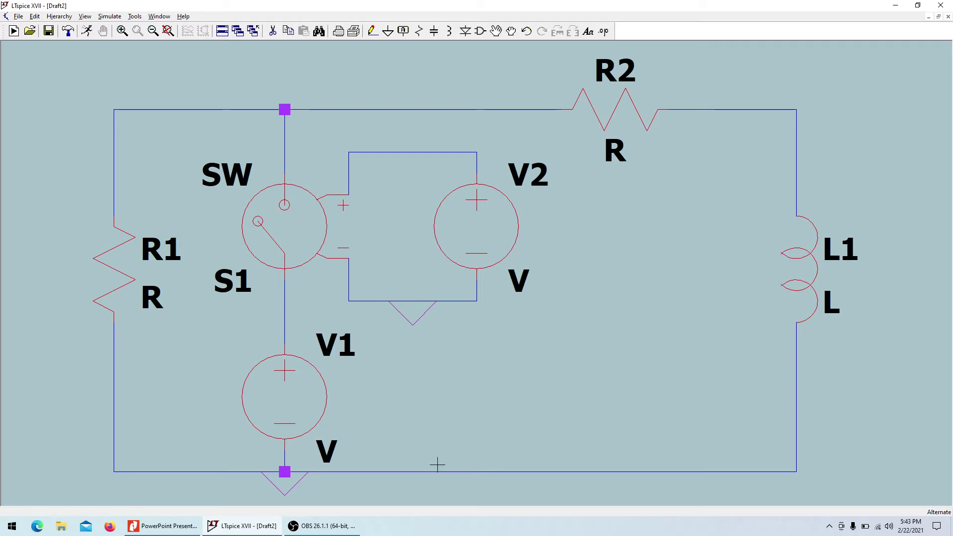
- Space out the circuit's left part by dragging the R1 branch and the switch left and V1 slightly right, with wires attached
{"action": "mouse_move", "coordinate": [95, 97]}
{"action": "left_mouse_down"}
{"action": "mouse_move", "coordinate": [153, 162]}
{"action": "mouse_move", "coordinate": [171, 468]}
{"action": "mouse_move", "coordinate": [150, 488]}
{"action": "left_mouse_up"}
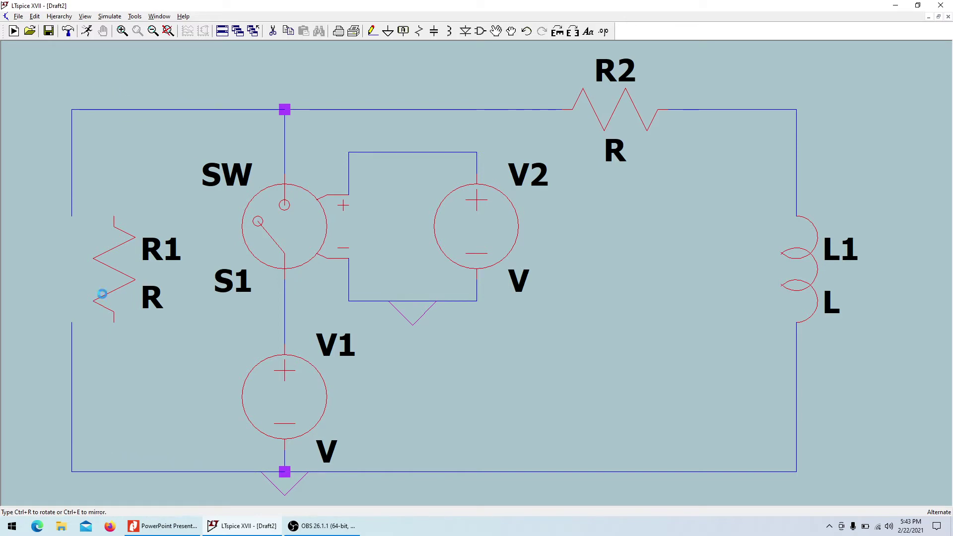
{"action": "left_click_drag", "start_coordinate": [114, 268], "coordinate": [89, 240]}
{"action": "left_click_drag", "start_coordinate": [275, 225], "coordinate": [233, 226]}
{"action": "left_click_drag", "start_coordinate": [283, 374], "coordinate": [304, 374]}
{"action": "left_click", "coordinate": [306, 390]}
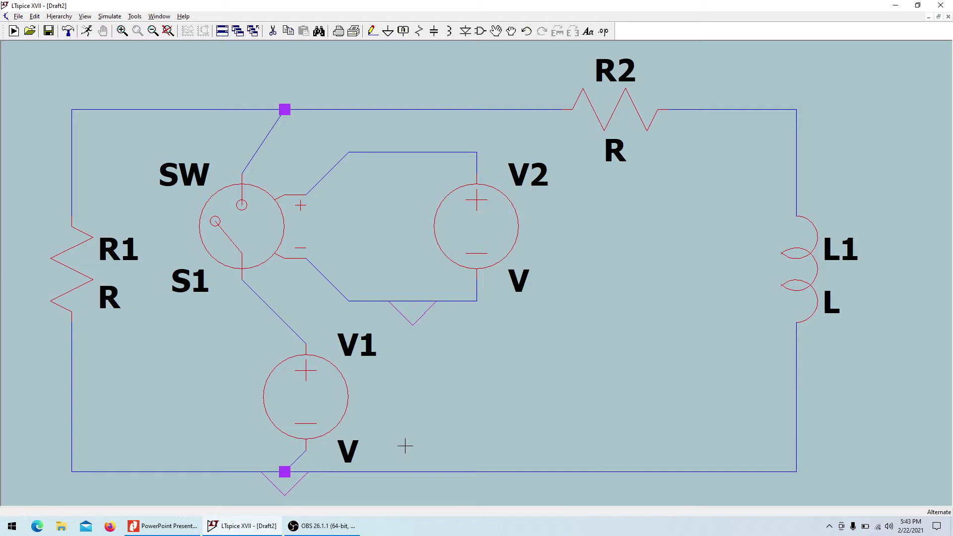
- Set the value of switch S1 to myswitch and move that label slightly up and right, closer to the switch
{"action": "right_click", "coordinate": [195, 171]}
{"action": "type", "text": "myswit"}
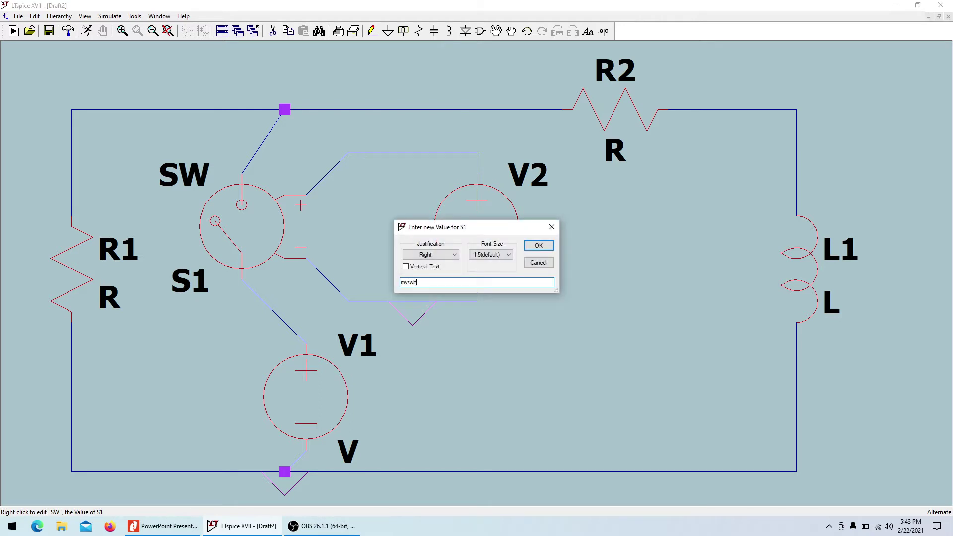
{"action": "type", "text": "ch"}
{"action": "key", "text": "Return"}
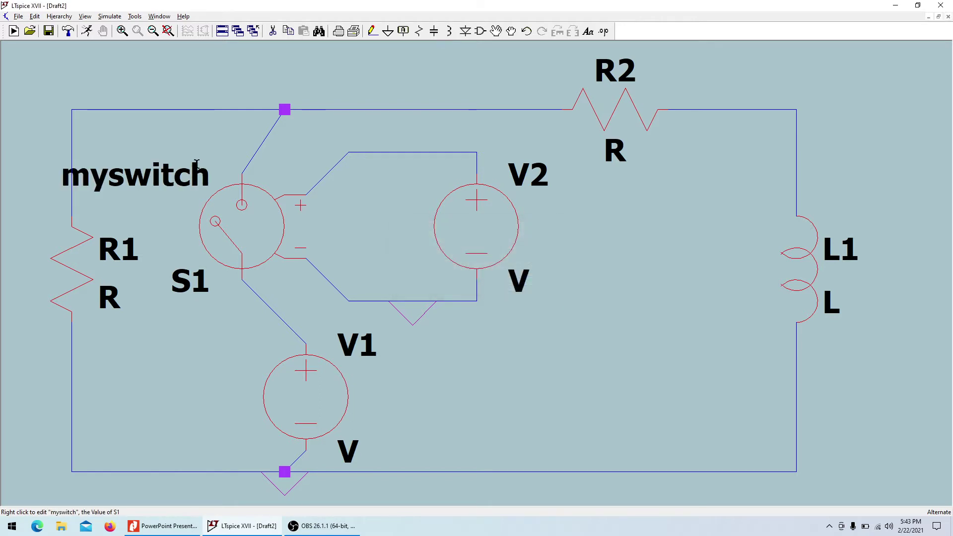
{"action": "left_click_drag", "start_coordinate": [196, 164], "coordinate": [220, 152]}
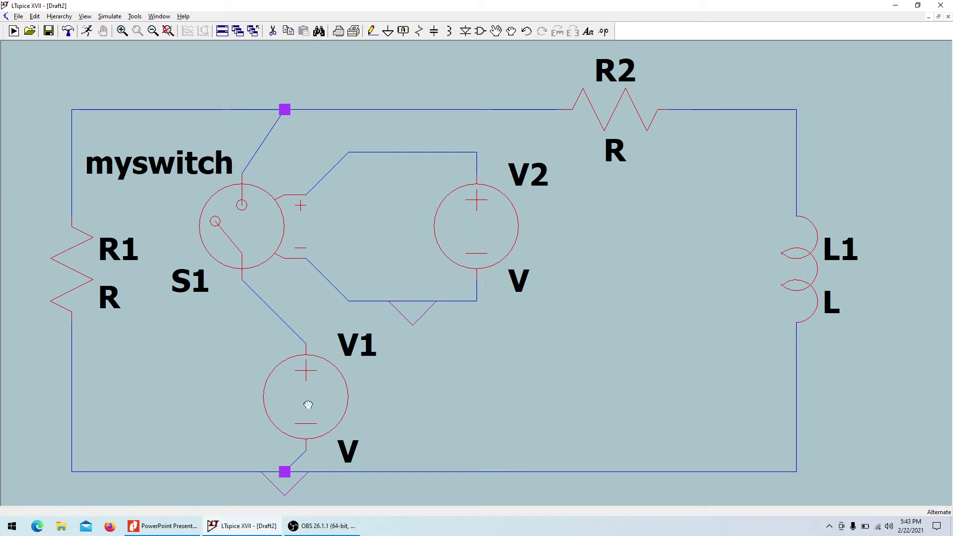
- Check the resistances in the problem's circuit drawing and set R1 to 40 ohms and R2 to 10 ohms
{"action": "key", "text": "alt+Tab"}
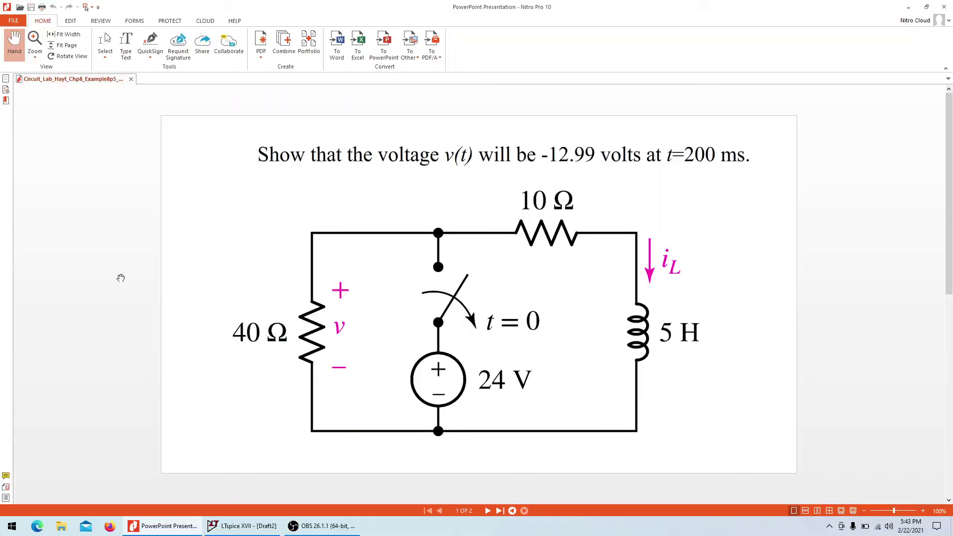
{"action": "key", "text": "alt+Tab"}
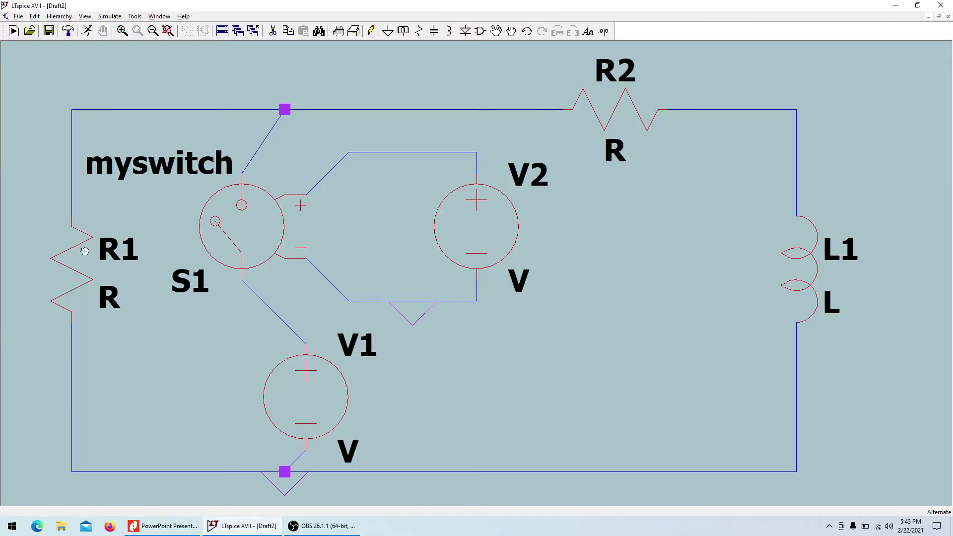
{"action": "right_click", "coordinate": [82, 276]}
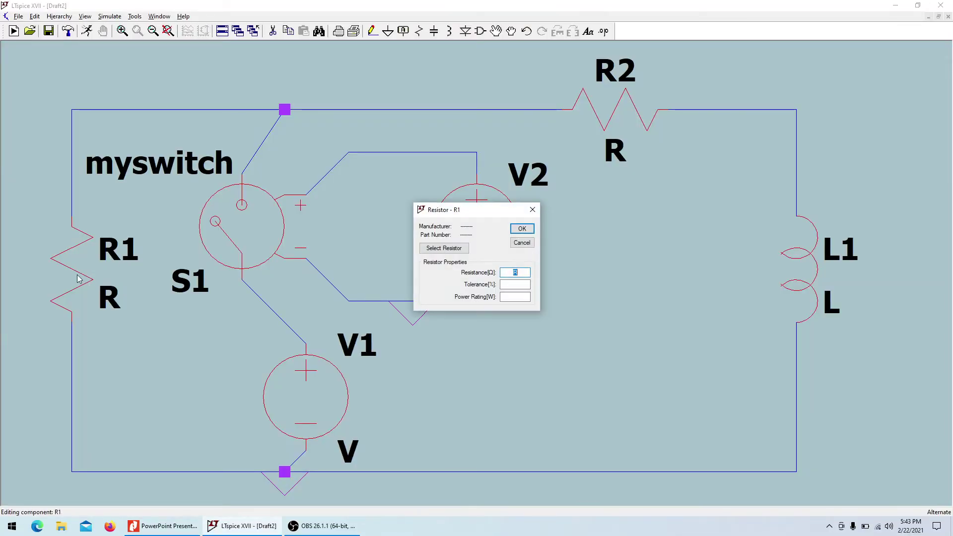
{"action": "type", "text": "40"}
{"action": "key", "text": "Return"}
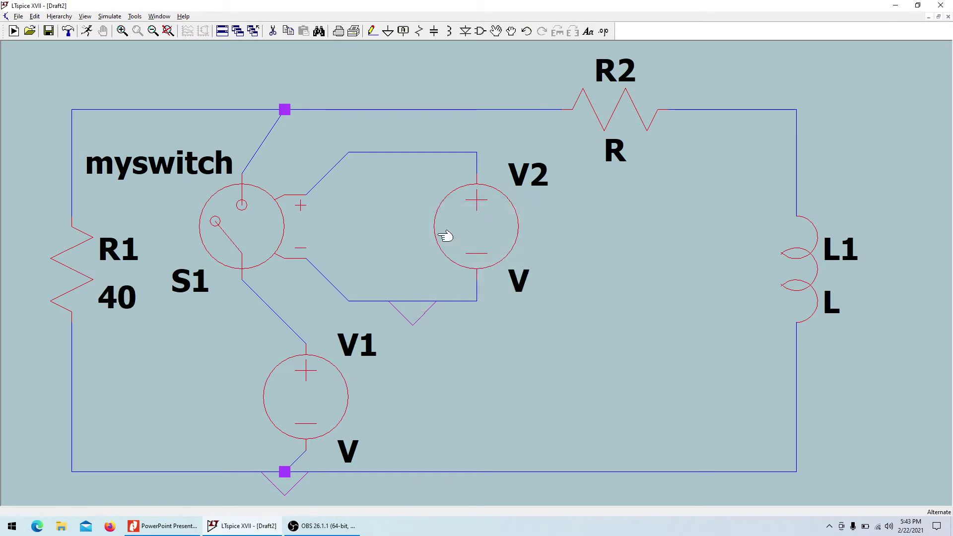
{"action": "right_click", "coordinate": [613, 110]}
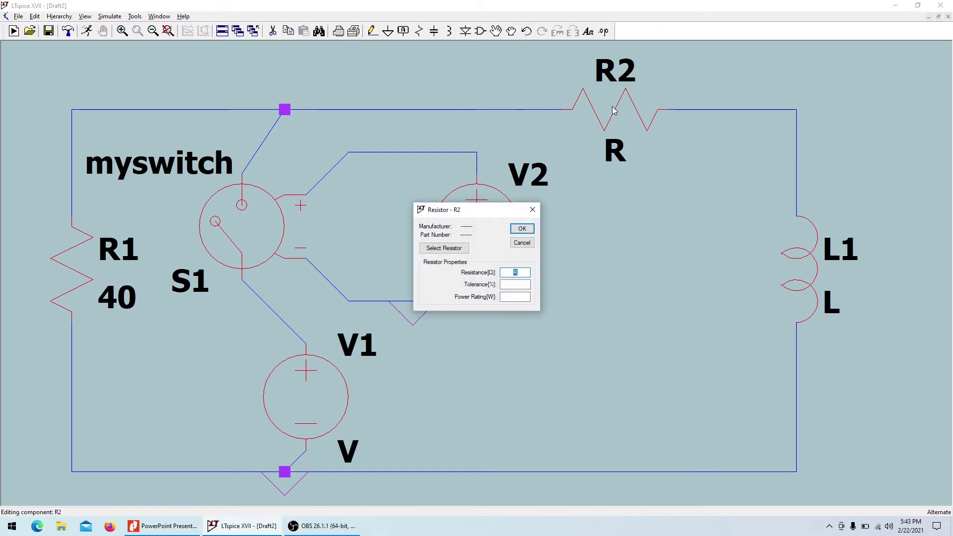
{"action": "key", "text": "Return"}
- Following the problem's circuit drawing, set L1's inductance to 5 H and V1's DC value to 24 V
{"action": "key", "text": "alt+Tab"}
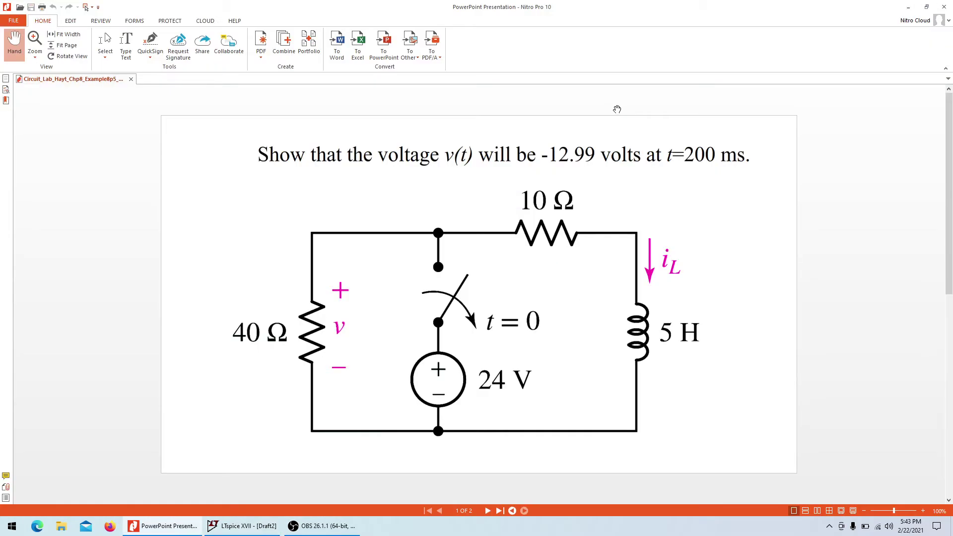
{"action": "key", "text": "alt+Tab"}
{"action": "right_click", "coordinate": [808, 272]}
{"action": "type", "text": "5"}
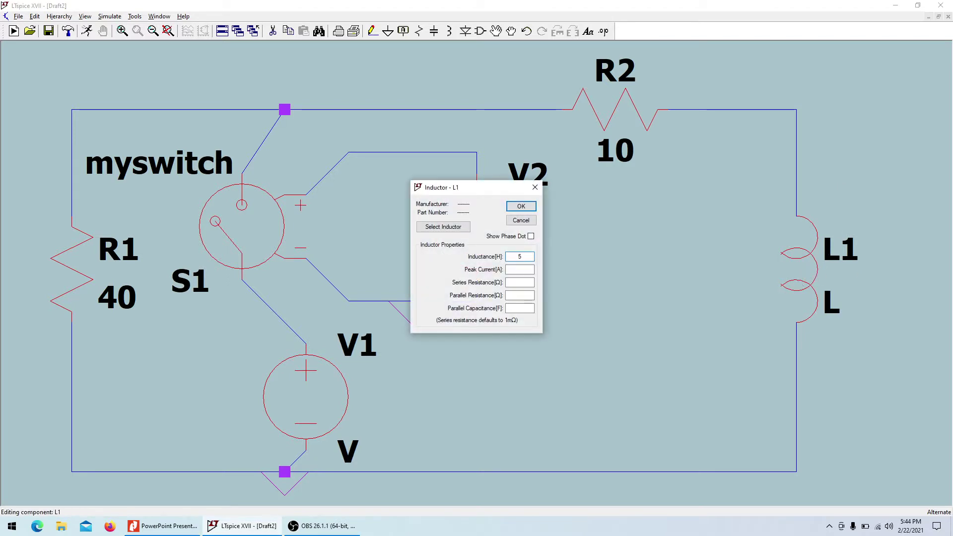
{"action": "key", "text": "Return"}
{"action": "right_click", "coordinate": [329, 401]}
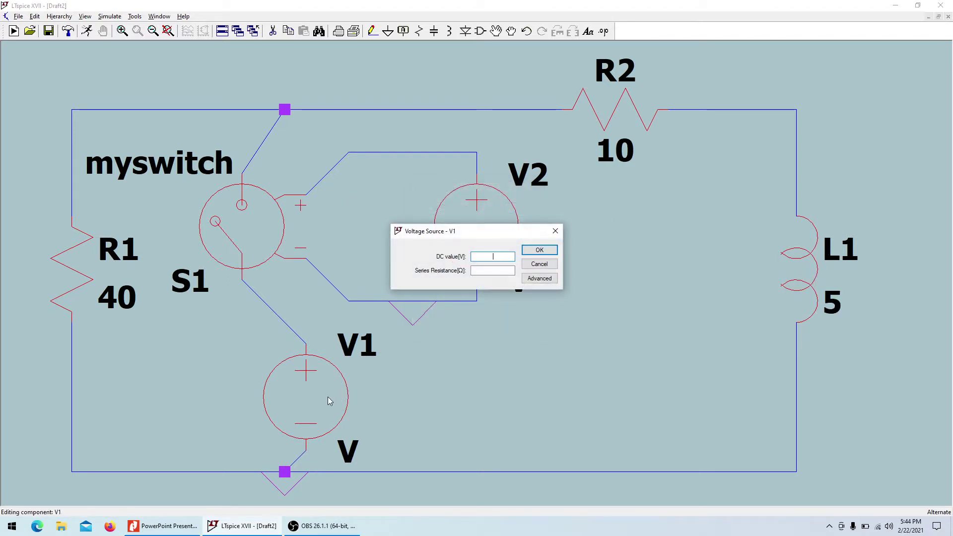
{"action": "type", "text": "24"}
{"action": "key", "text": "Return"}
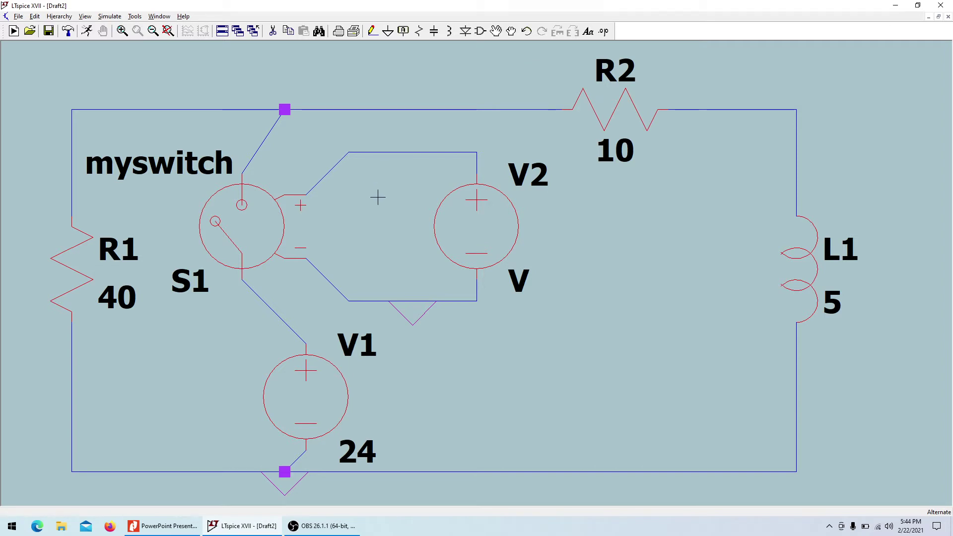
{"action": "key", "text": "s"}
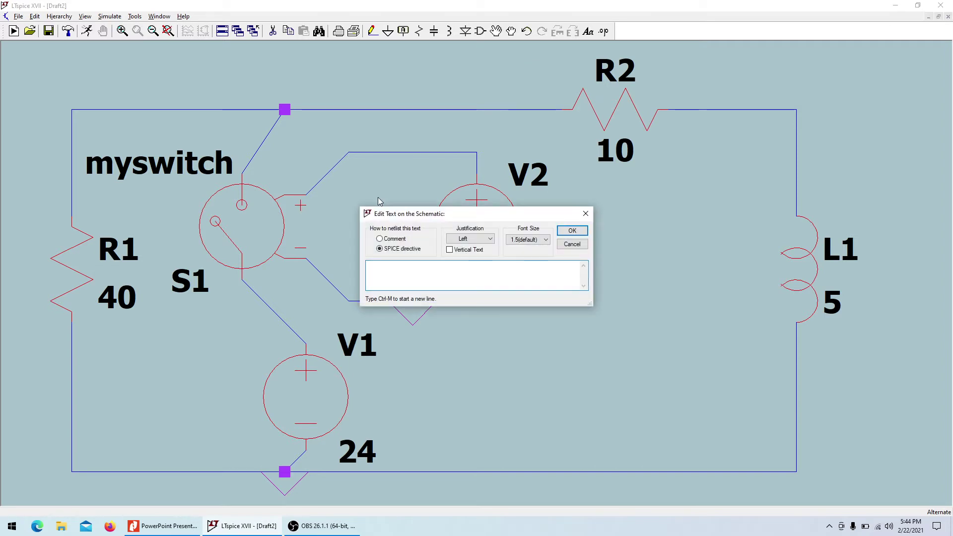
{"action": "type", "text": ".model myswitch SW(Ron"}
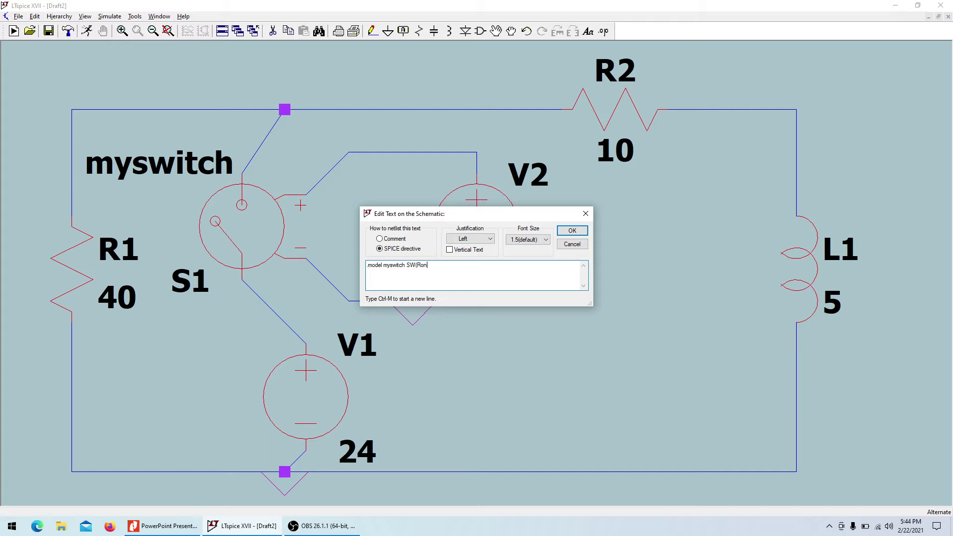
{"action": "type", "text": ".001"}
{"action": "key", "text": "Return"}
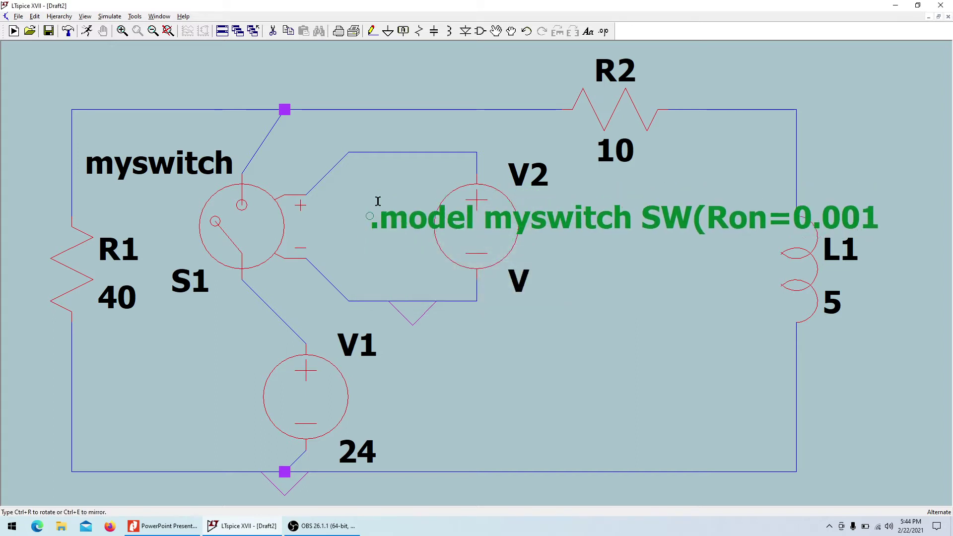
{"action": "key", "text": "Escape"}
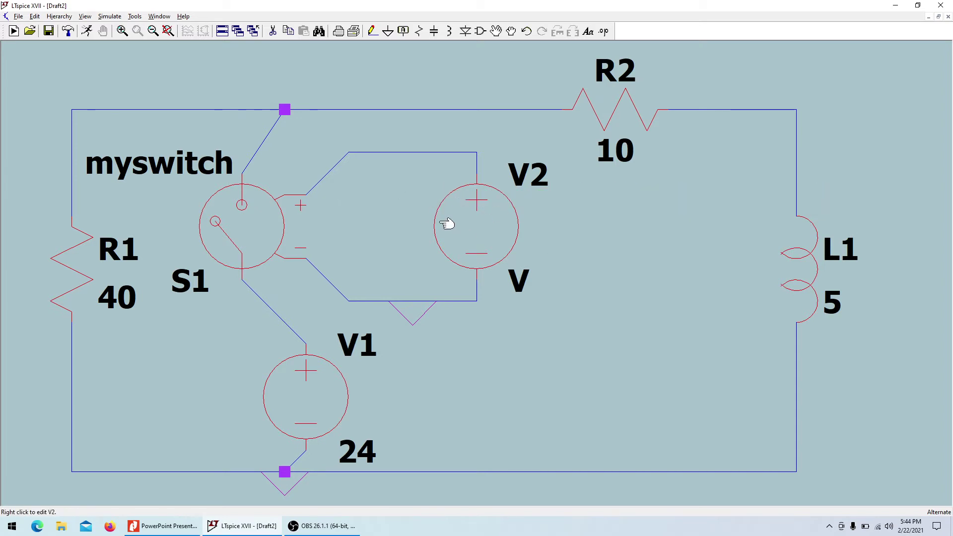
- Add the SPICE directive .model myswitch SW(Ron=0.001) and place it above the circuit's upper wire
{"action": "scroll", "coordinate": [382, 187], "scroll_direction": "down", "scroll_amount": 2}
{"action": "key", "text": "s"}
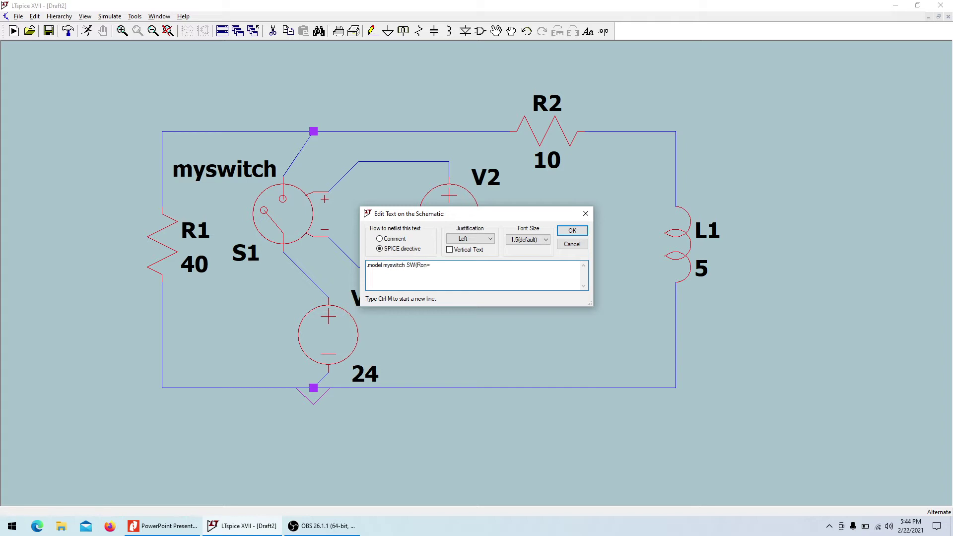
{"action": "type", "text": ".001)"}
{"action": "key", "text": "Return"}
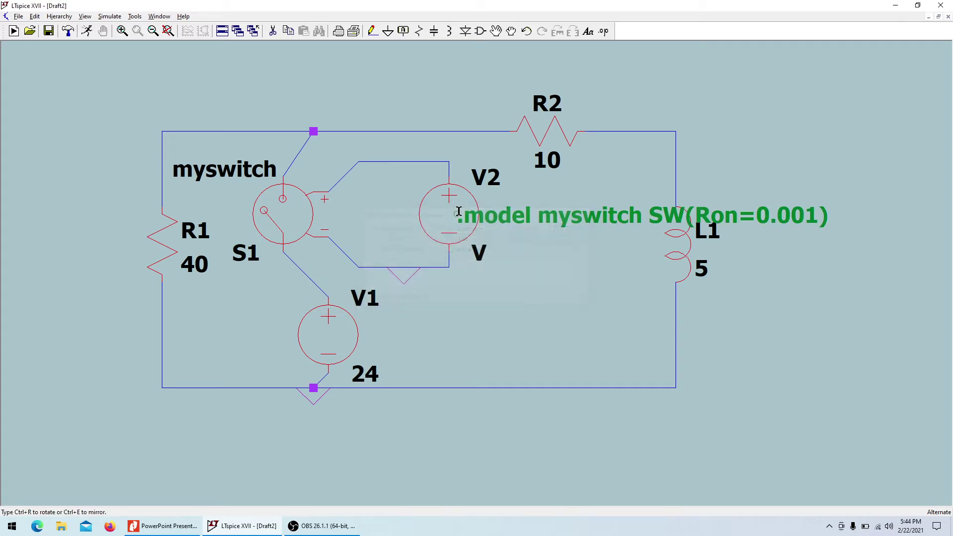
{"action": "left_click", "coordinate": [148, 110]}
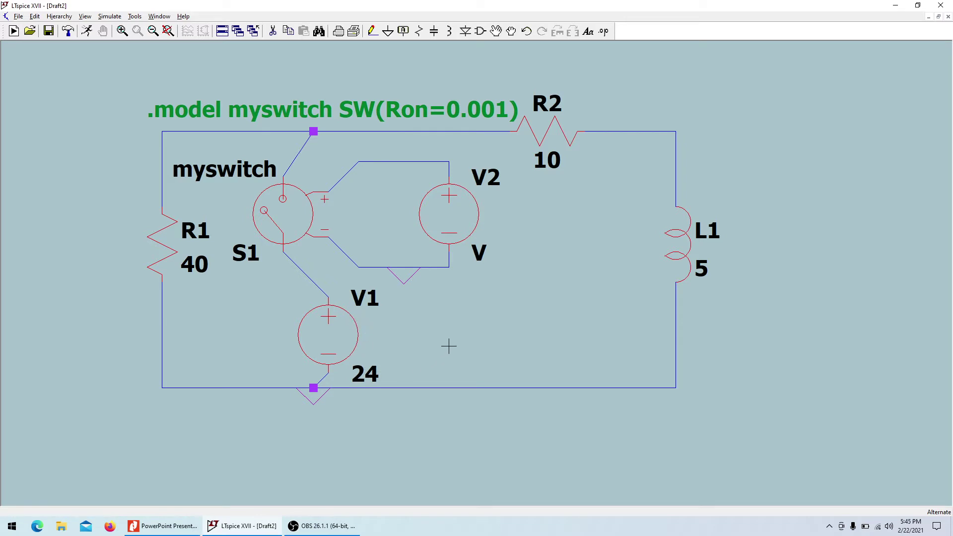
- Check the switch timing in the problem drawing and give V2 a PWL function whose first point is 5 V at 1 s
{"action": "left_click", "coordinate": [179, 526]}
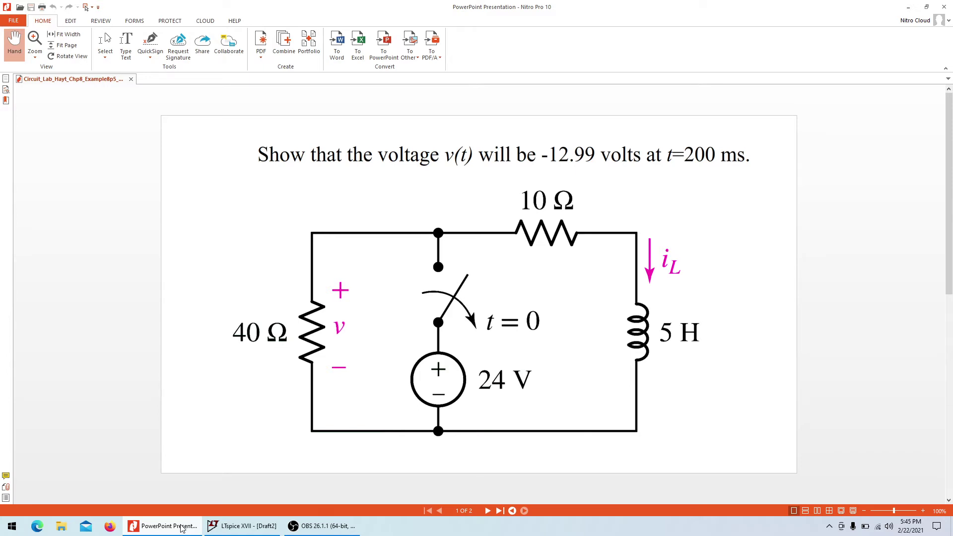
{"action": "left_click", "coordinate": [181, 527]}
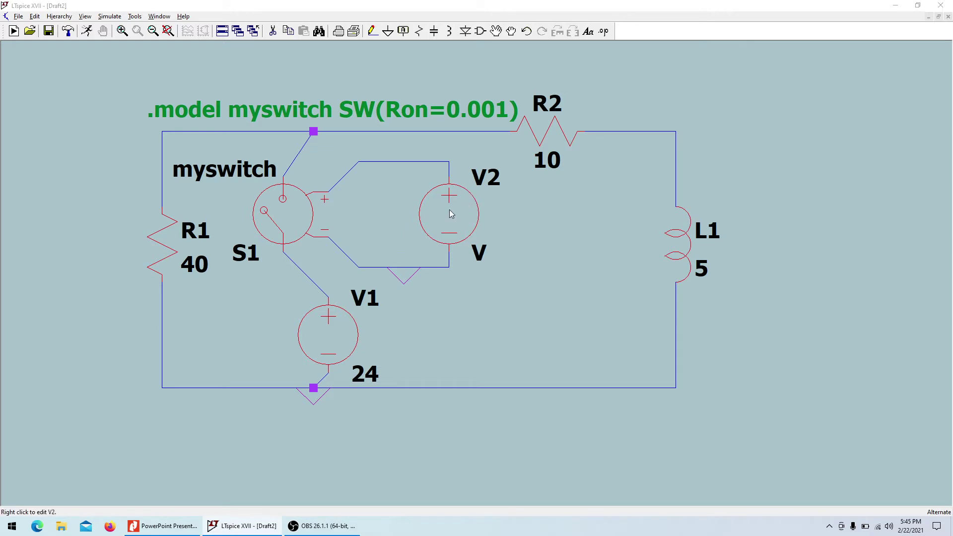
{"action": "right_click", "coordinate": [456, 212]}
{"action": "left_click", "coordinate": [542, 279]}
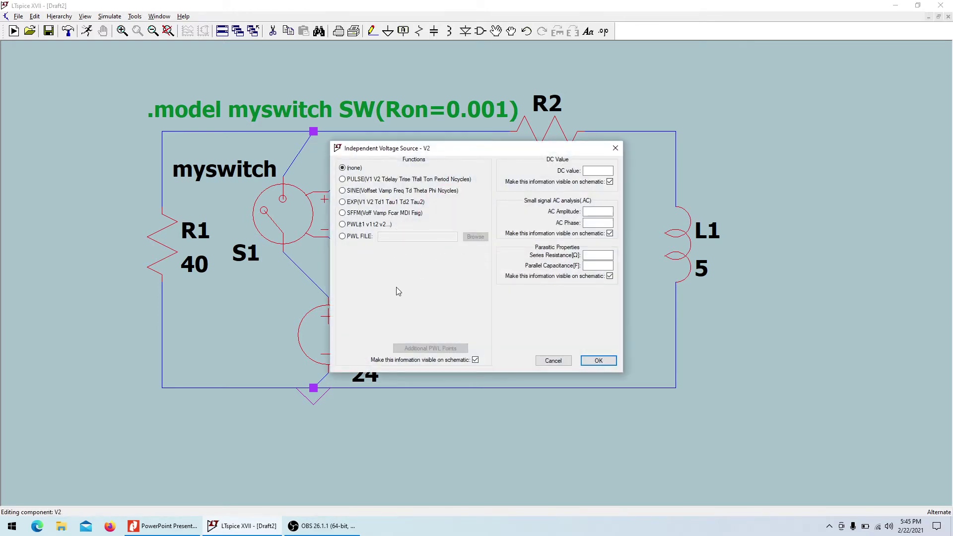
{"action": "left_click", "coordinate": [357, 225]}
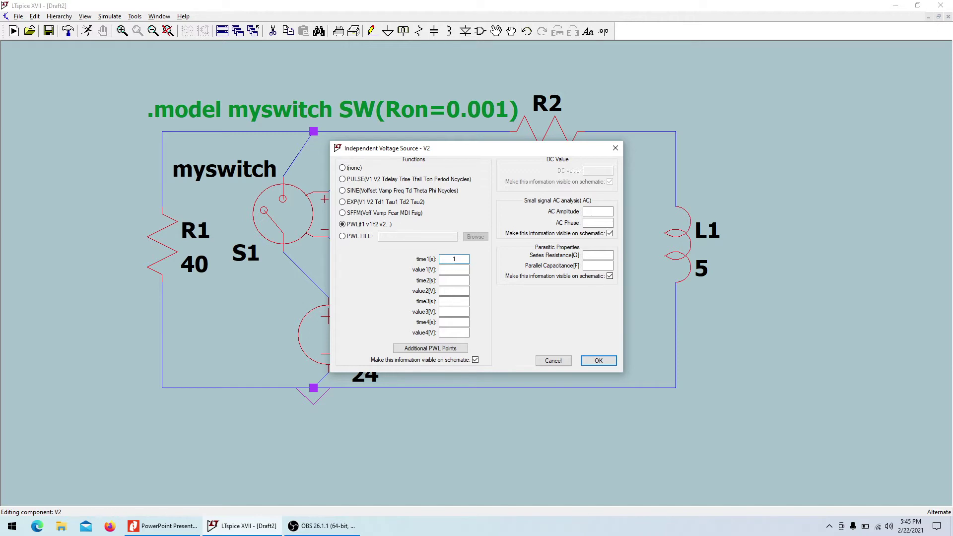
{"action": "left_click", "coordinate": [464, 270]}
{"action": "left_click_drag", "start_coordinate": [411, 146], "coordinate": [547, 147]}
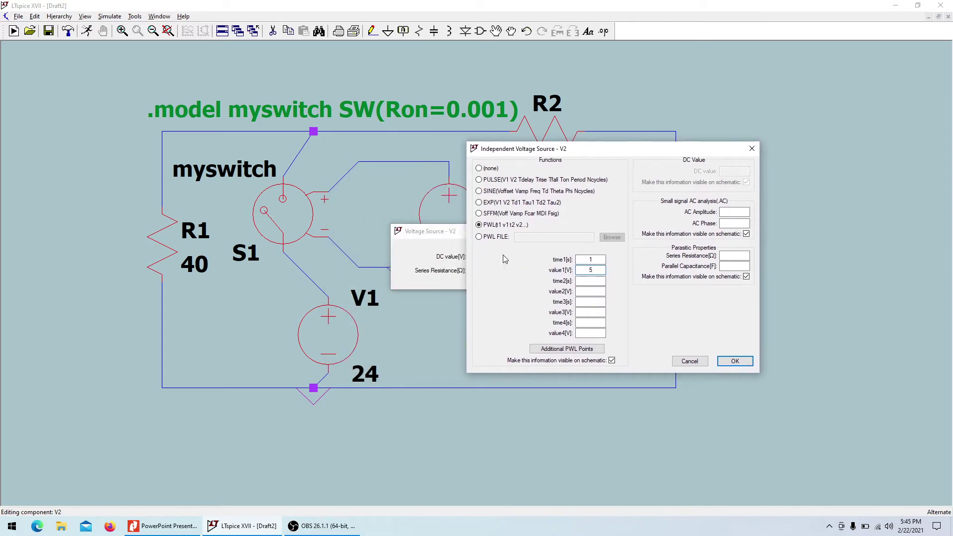
- Set V2's second PWL point to 0 V at 1.000001 s and move the PWL text below V2, clear of L1
{"action": "key", "text": "Tab"}
{"action": "key", "text": "Tab"}
{"action": "left_click", "coordinate": [595, 280]}
{"action": "left_click", "coordinate": [735, 362]}
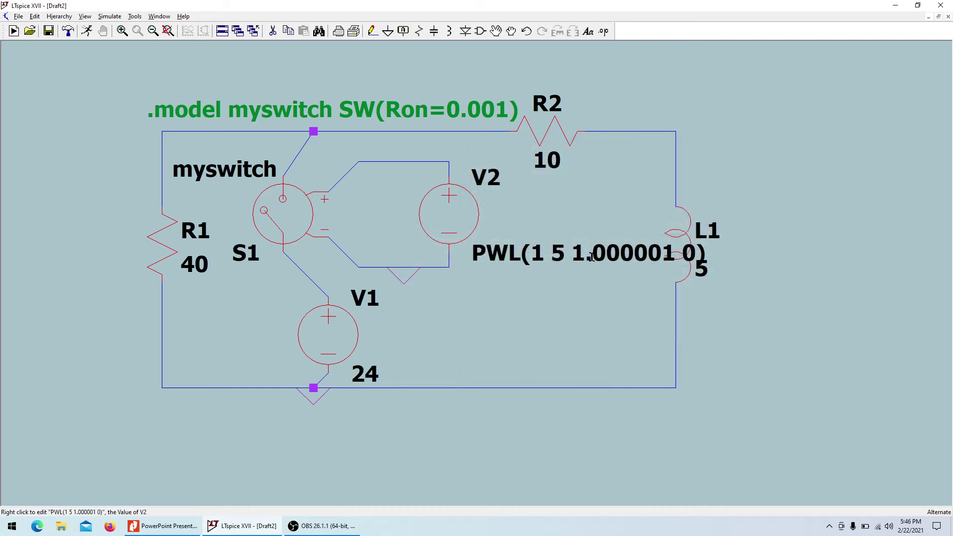
{"action": "left_click_drag", "start_coordinate": [608, 257], "coordinate": [583, 293]}
{"action": "left_click", "coordinate": [583, 293]}
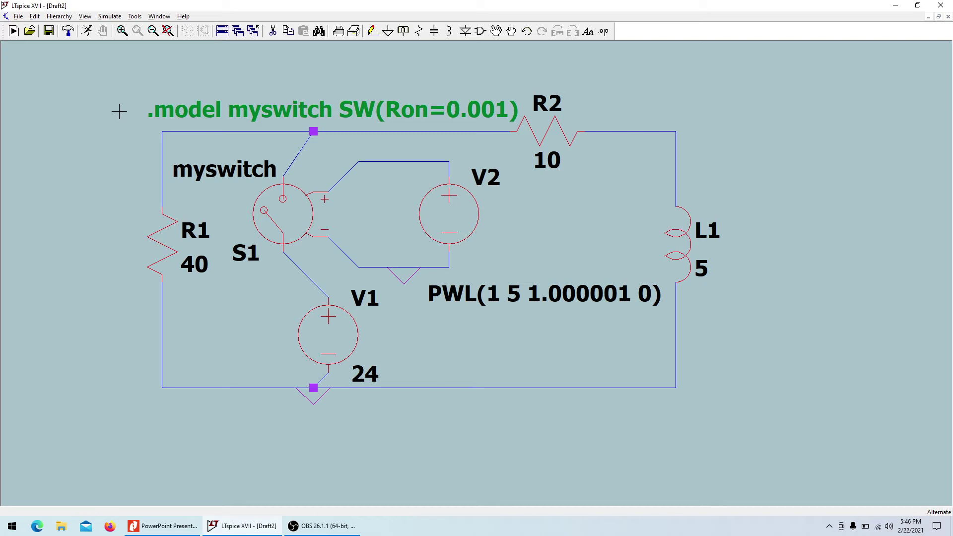
- Tighten the relative tolerance in the waveform compression settings by three additional decimal zeros
{"action": "left_click", "coordinate": [68, 31]}
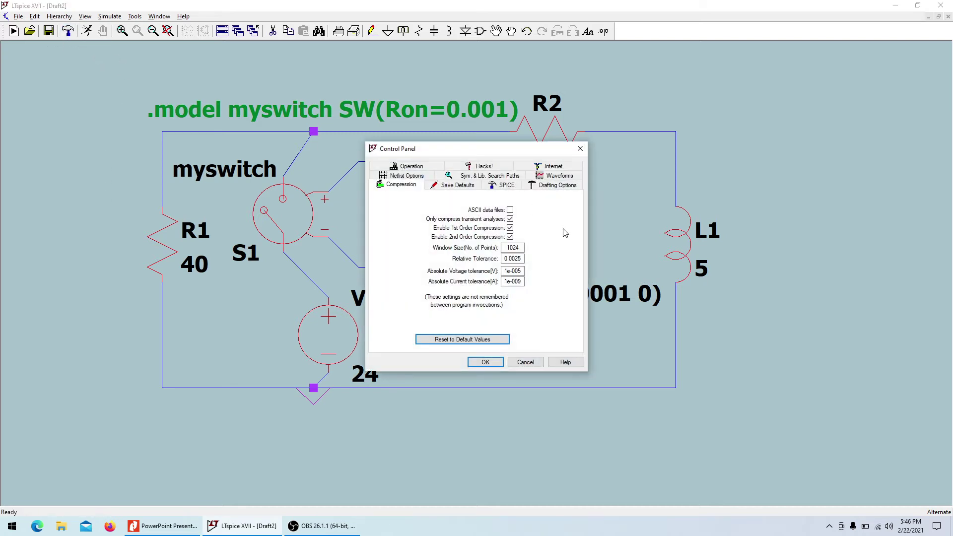
{"action": "left_click", "coordinate": [513, 258]}
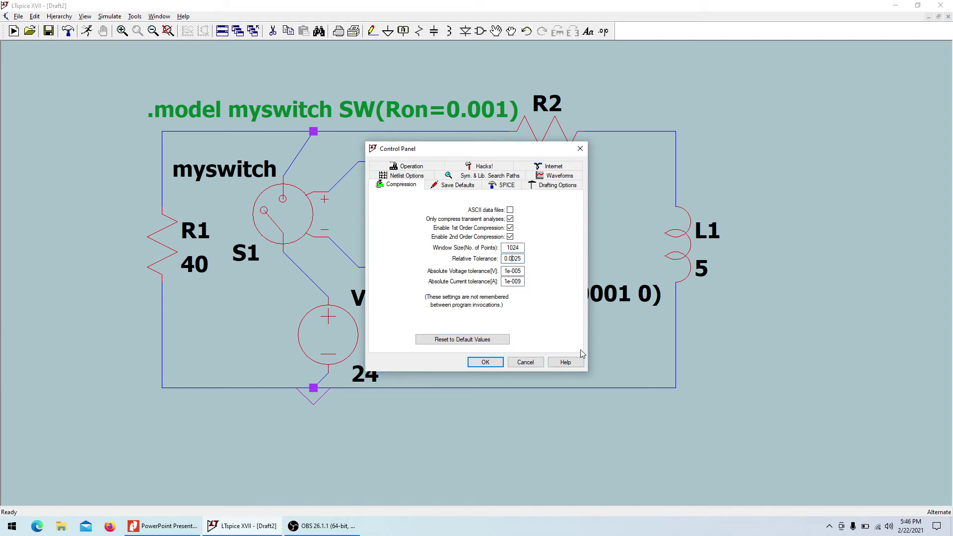
{"action": "type", "text": "000"}
- In the SPICE engine settings, keep the Alternate solver, tighten Reltol by three additional decimal zeros, and apply the settings
{"action": "left_click", "coordinate": [503, 188]}
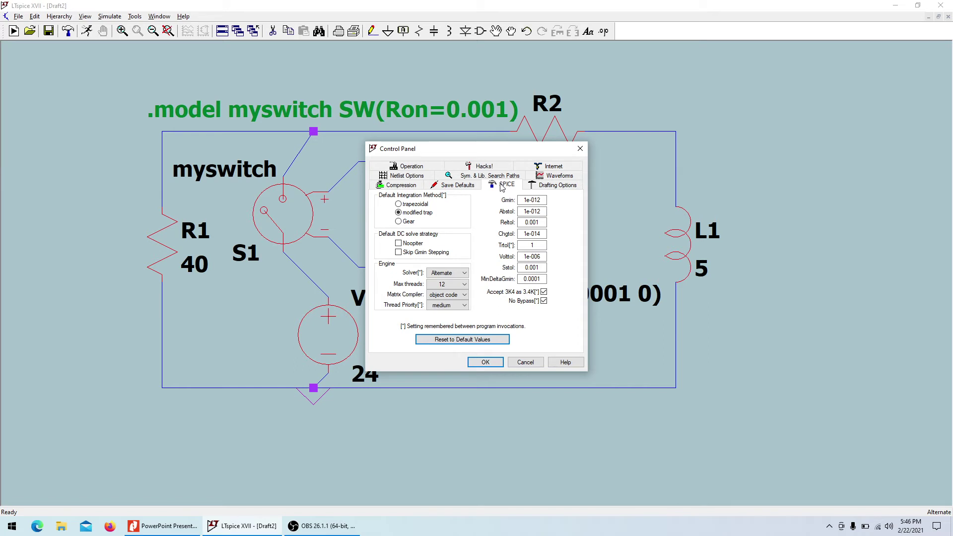
{"action": "left_click", "coordinate": [436, 277]}
{"action": "left_click", "coordinate": [436, 279]}
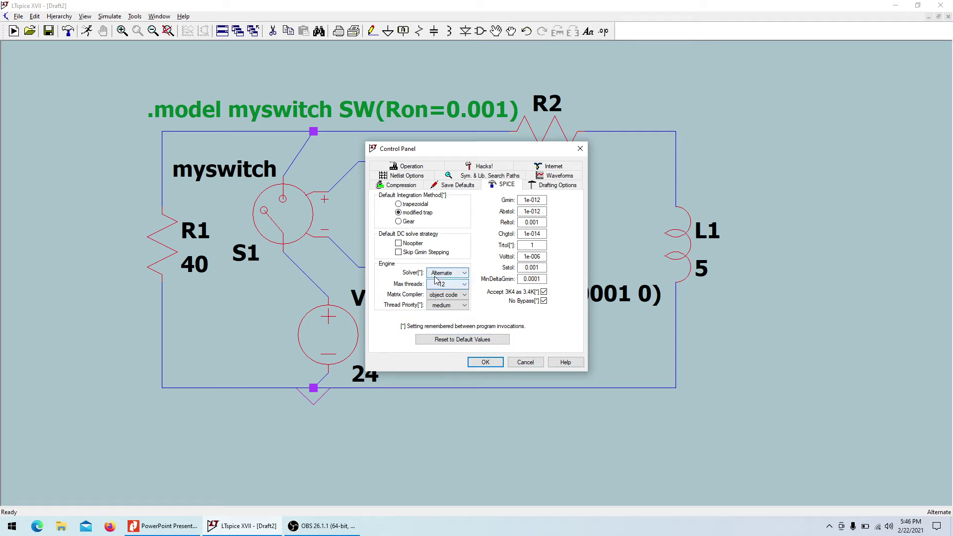
{"action": "left_click", "coordinate": [464, 275]}
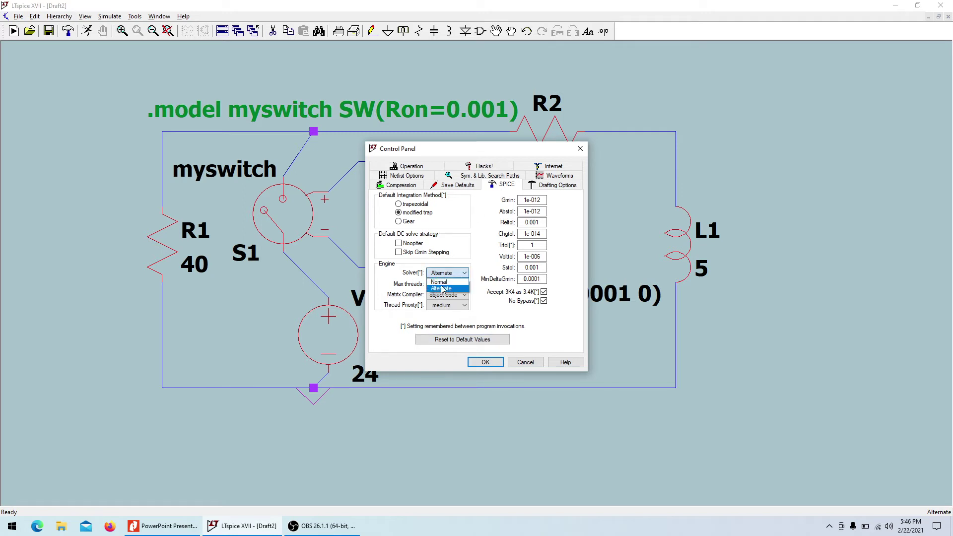
{"action": "left_click", "coordinate": [477, 265]}
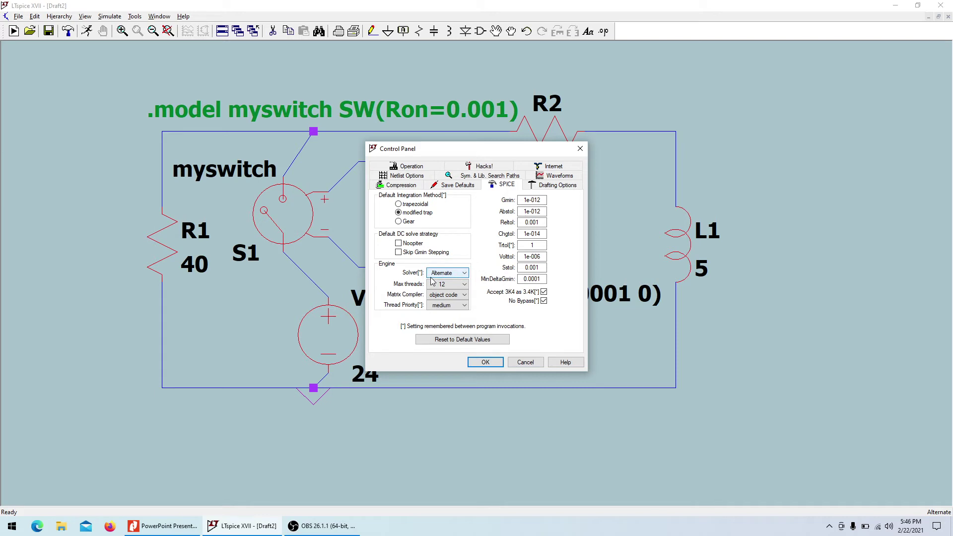
{"action": "left_click", "coordinate": [535, 222]}
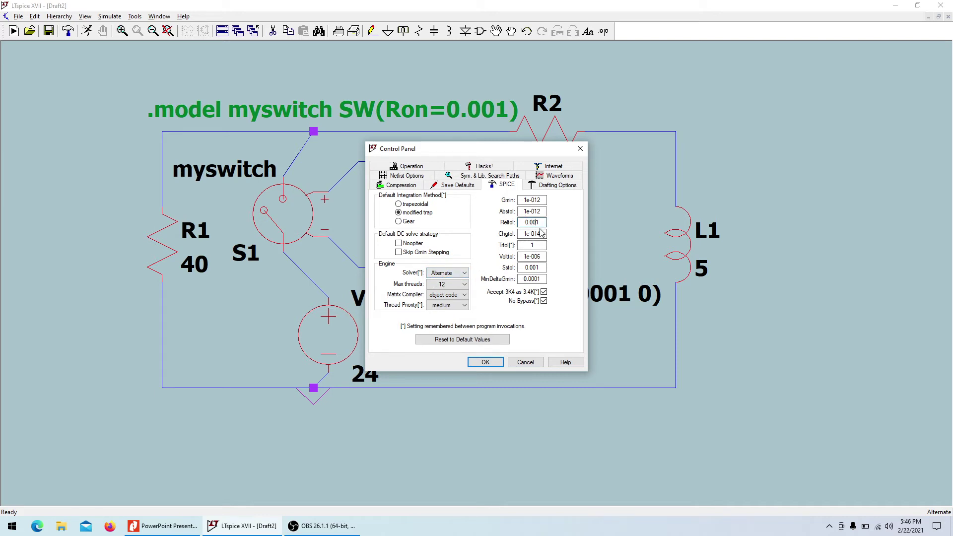
{"action": "type", "text": "000"}
{"action": "left_click", "coordinate": [485, 363]}
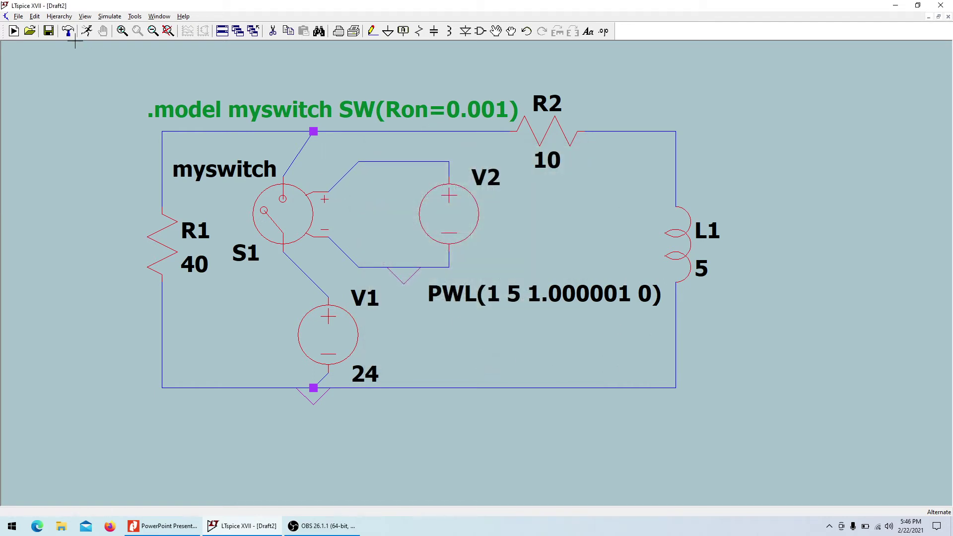
- Run a transient simulation of the circuit with a stop time of 2 s
{"action": "left_click", "coordinate": [87, 31]}
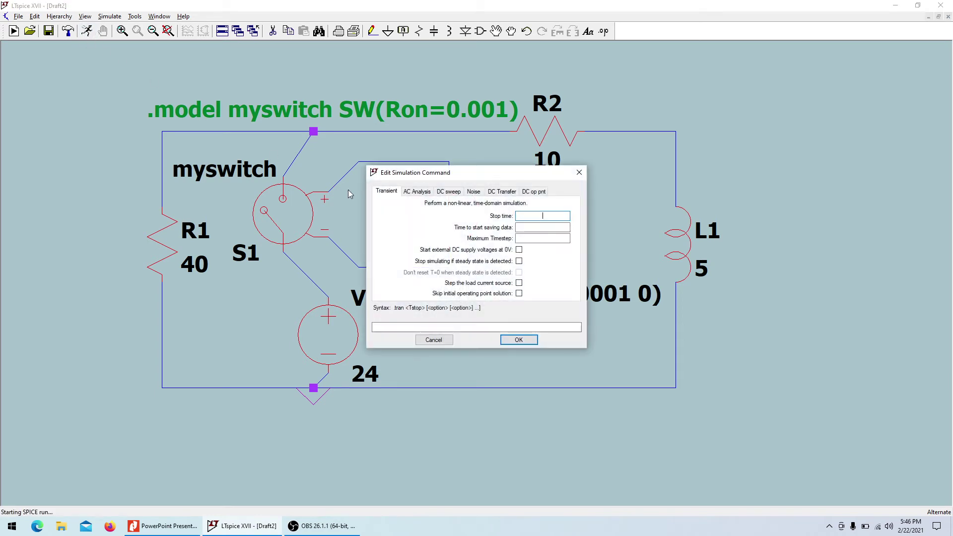
{"action": "type", "text": "2"}
{"action": "left_click", "coordinate": [518, 340]}
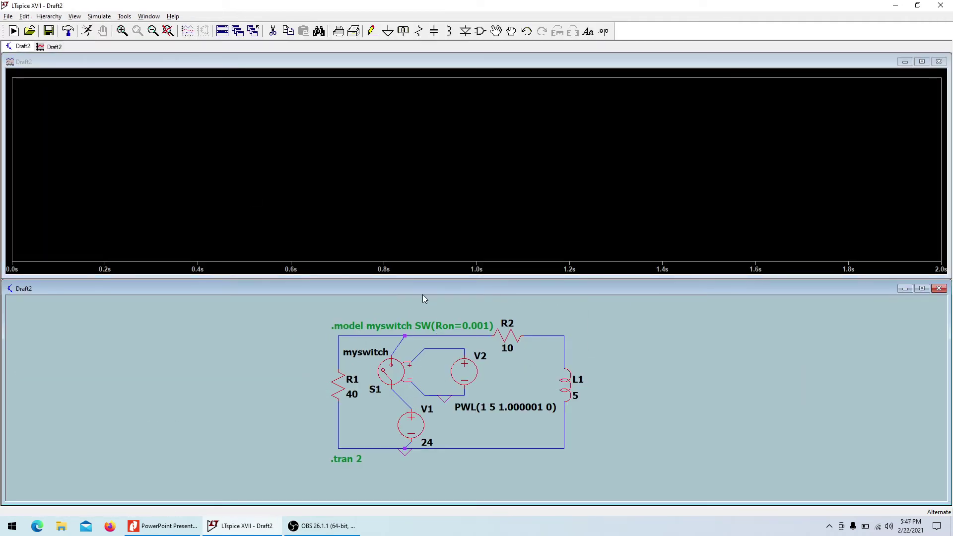
- Enlarge the waveform pane by lowering its border with the schematic, and fit the whole circuit in the remaining schematic pane
{"action": "left_click_drag", "start_coordinate": [430, 280], "coordinate": [429, 331]}
{"action": "left_click_drag", "start_coordinate": [439, 281], "coordinate": [442, 328]}
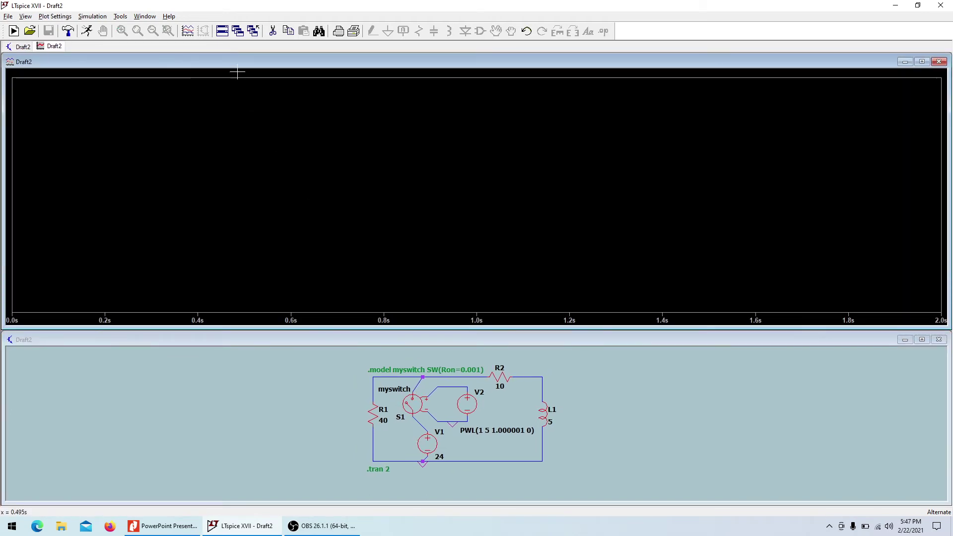
{"action": "left_click", "coordinate": [201, 413]}
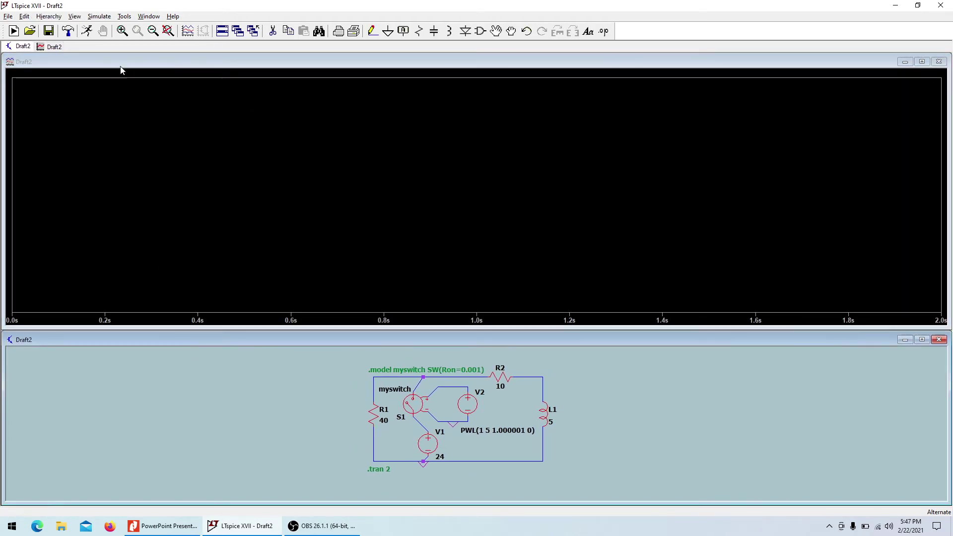
{"action": "left_click", "coordinate": [169, 31]}
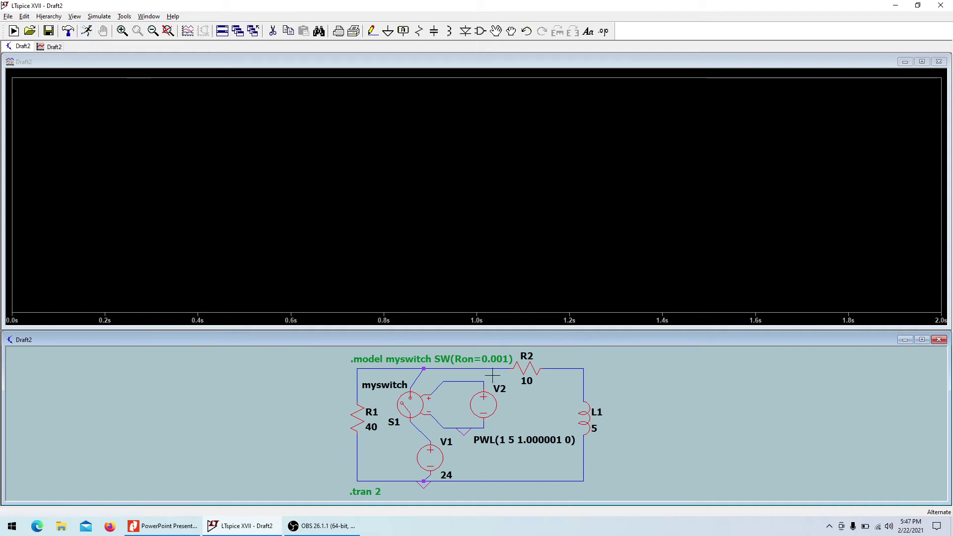
- Plot the voltage v(t) at the upper node of R1 in the waveform pane
{"action": "key", "text": "alt+Tab"}
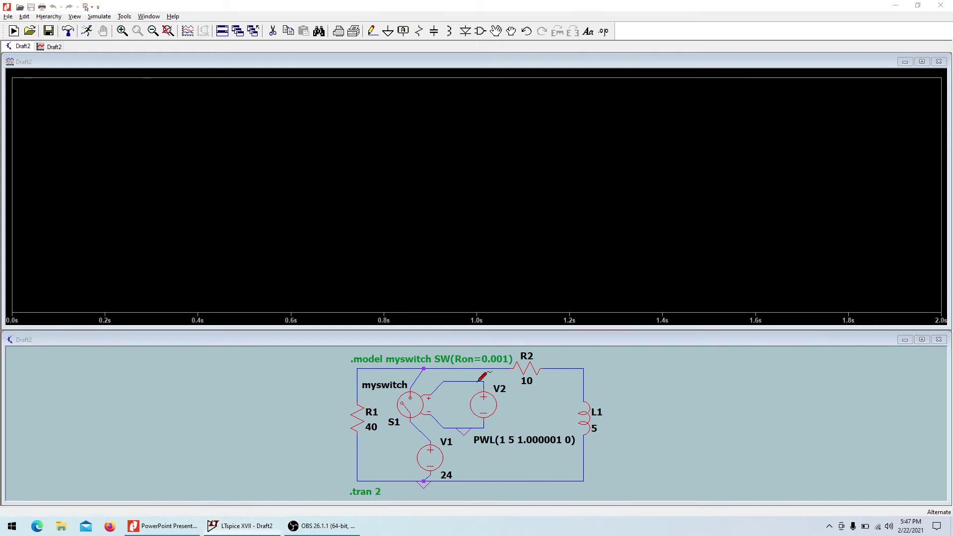
{"action": "key", "text": "alt+Tab"}
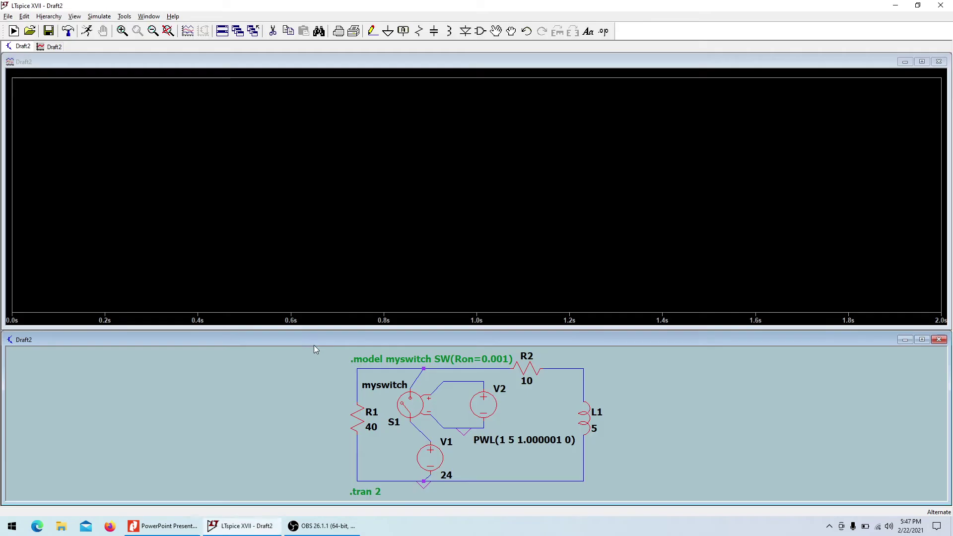
{"action": "left_click", "coordinate": [358, 368]}
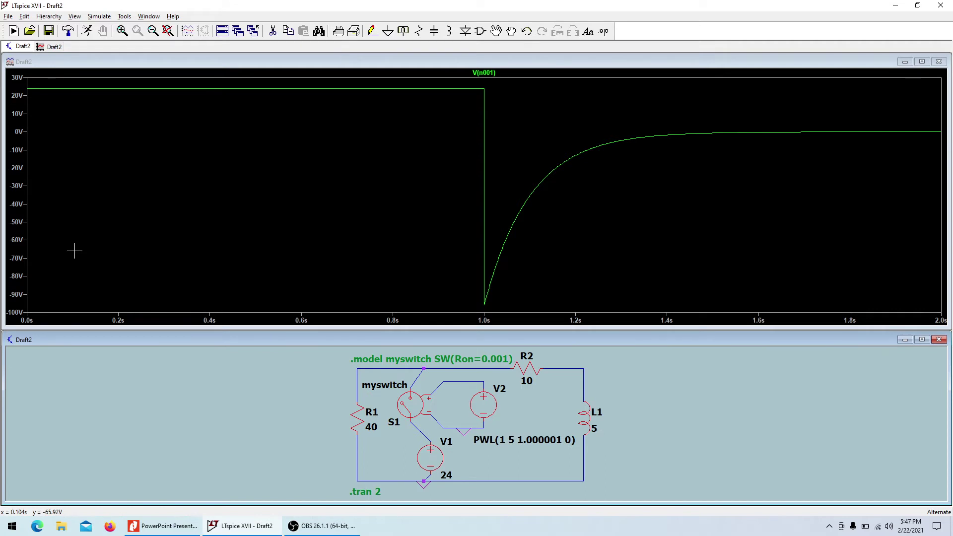
- Check the target voltage and time in the problem drawing and zoom the plot to about 0.96 to 1.26 s
{"action": "left_click", "coordinate": [164, 525]}
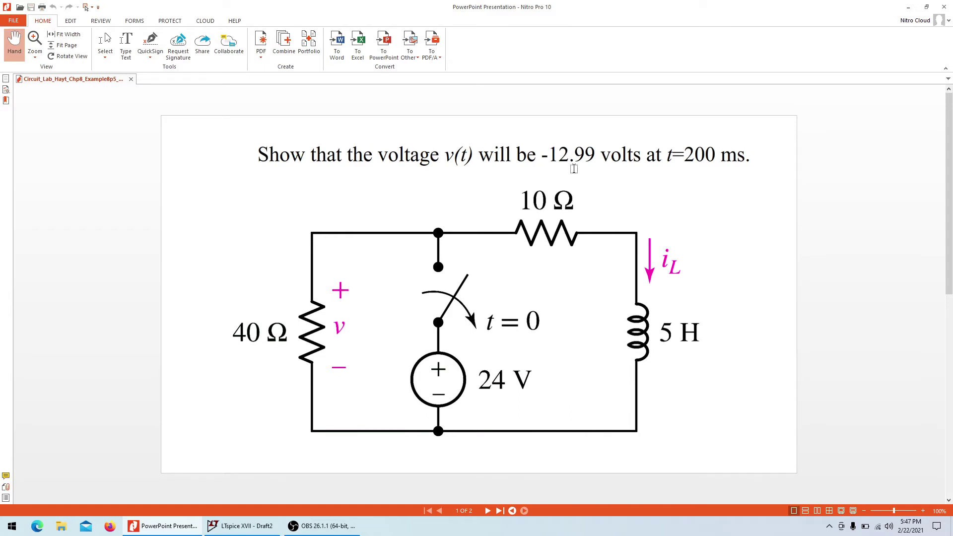
{"action": "key", "text": "alt+Tab"}
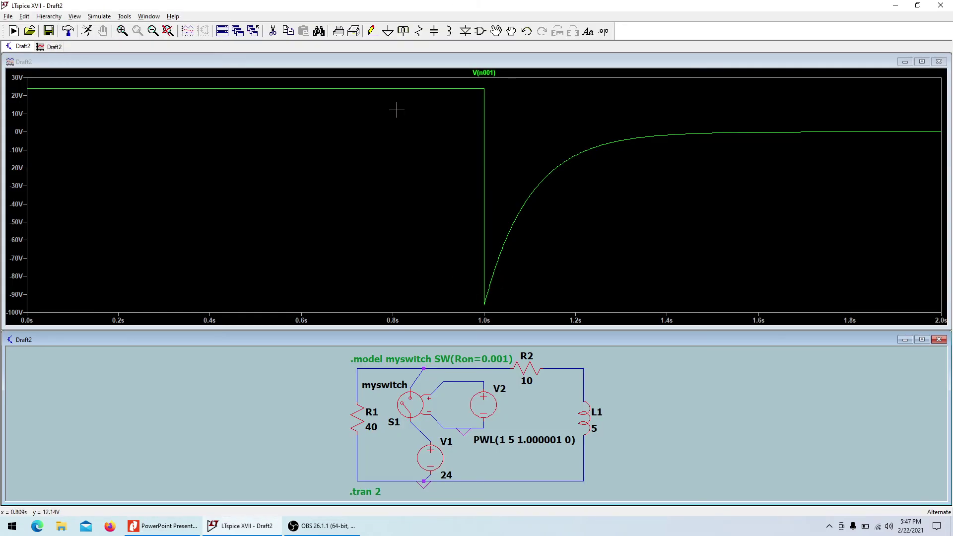
{"action": "left_click_drag", "start_coordinate": [468, 83], "coordinate": [600, 325]}
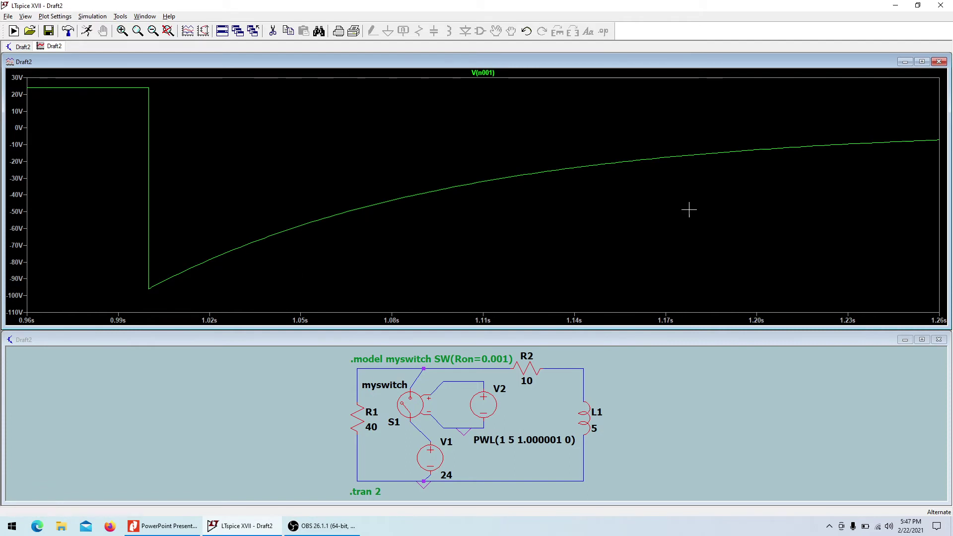
- Attach a cursor to the V(n001) trace, read the voltage at about 1.2 s, and compare it with the problem's target
{"action": "left_click", "coordinate": [482, 73]}
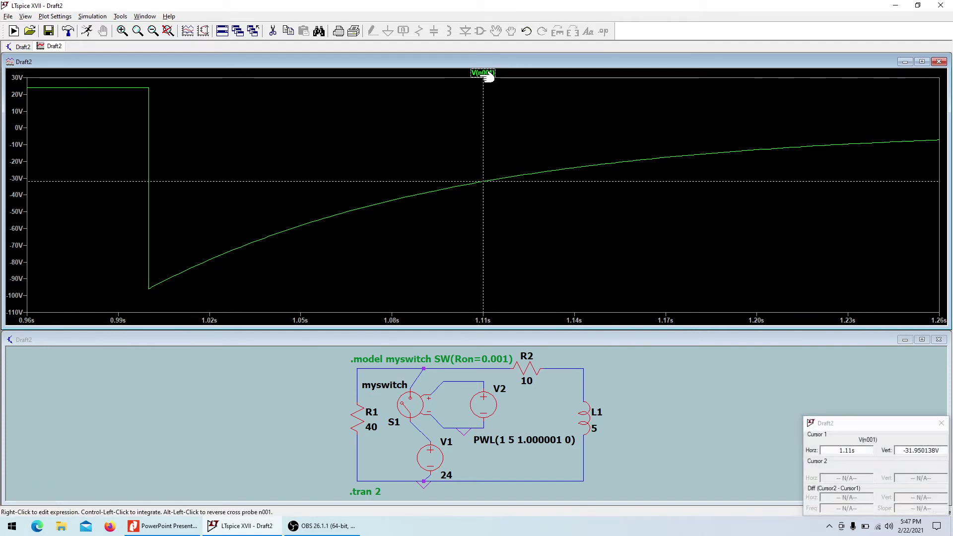
{"action": "left_click_drag", "start_coordinate": [486, 181], "coordinate": [756, 149]}
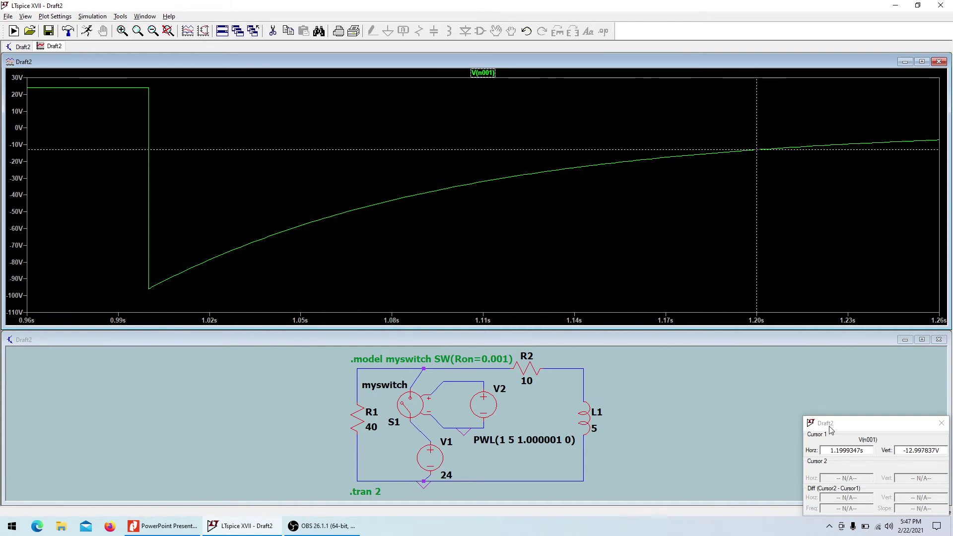
{"action": "left_click_drag", "start_coordinate": [758, 89], "coordinate": [758, 90]}
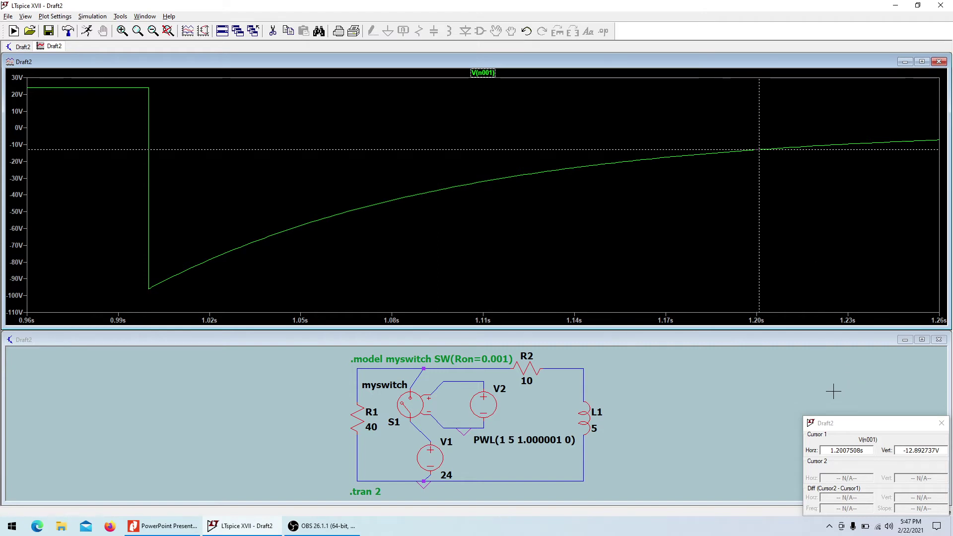
{"action": "left_click_drag", "start_coordinate": [758, 100], "coordinate": [756, 99]}
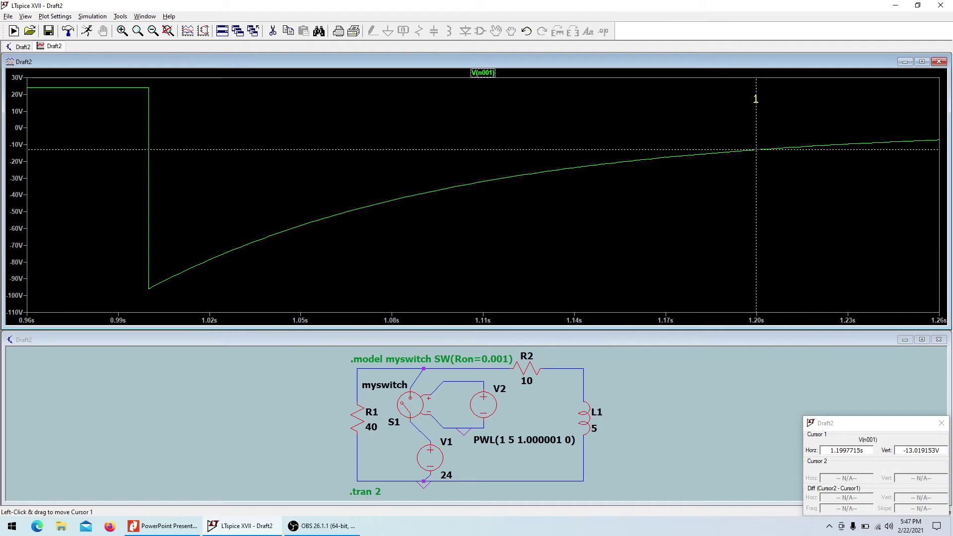
{"action": "left_click_drag", "start_coordinate": [756, 99], "coordinate": [757, 99]}
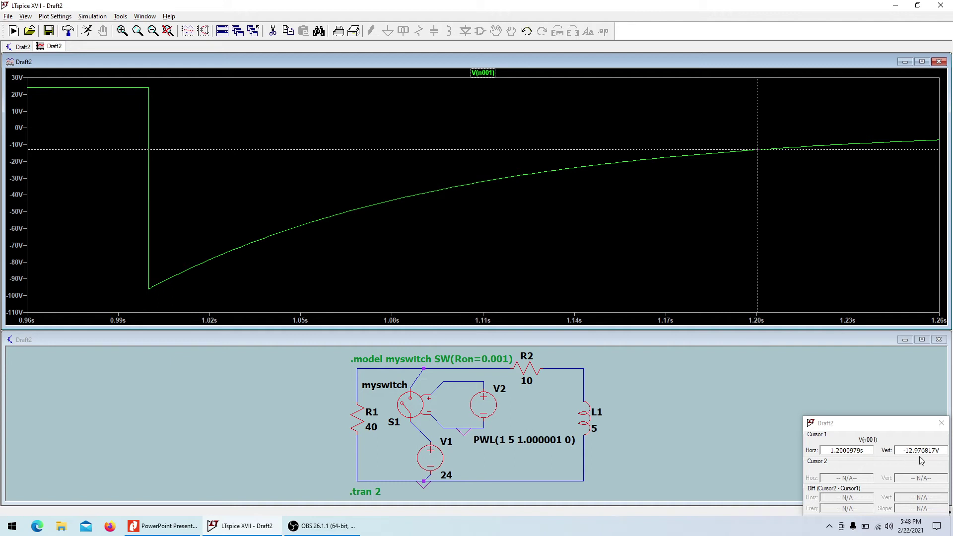
{"action": "key", "text": "alt+Tab"}
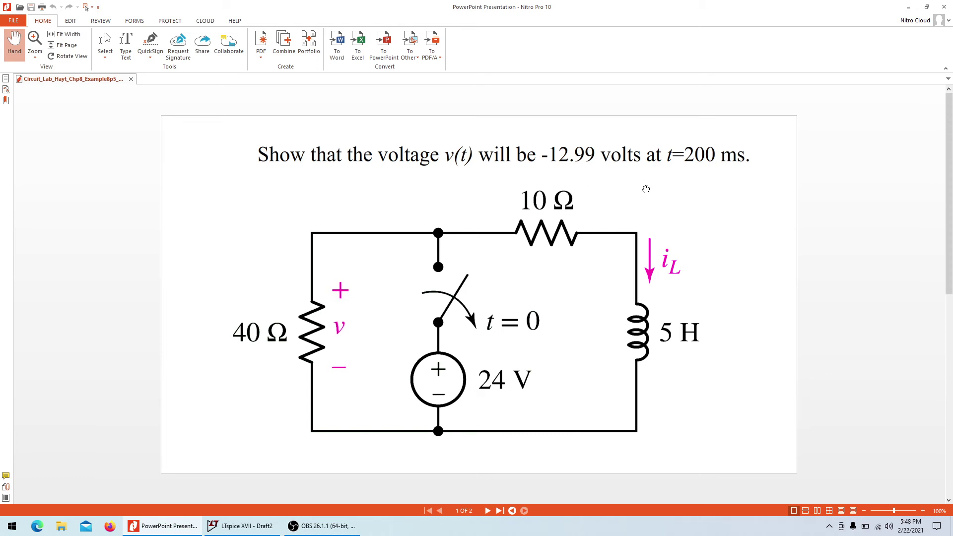
{"action": "key", "text": "alt+Tab"}
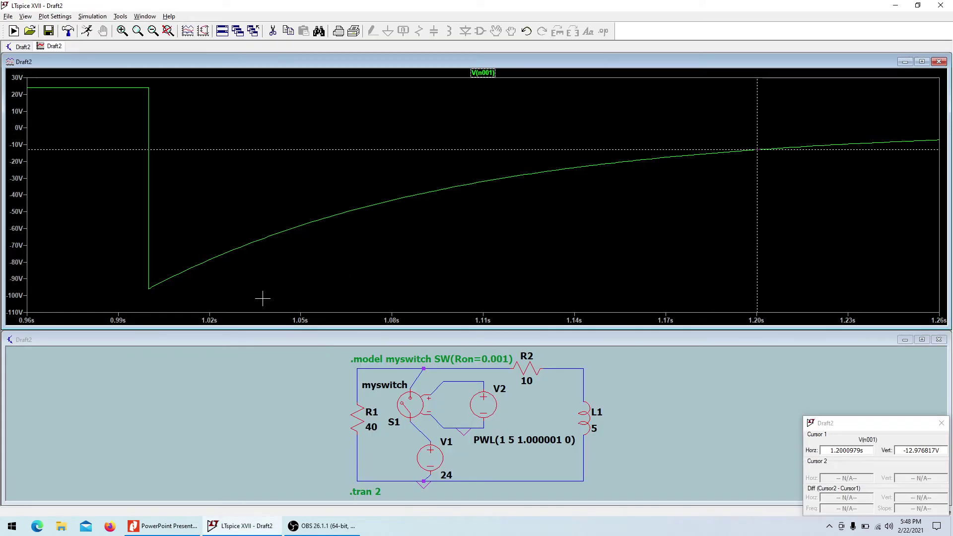
- Review the waveform compression and SPICE engine tolerance settings
{"action": "left_click", "coordinate": [68, 31]}
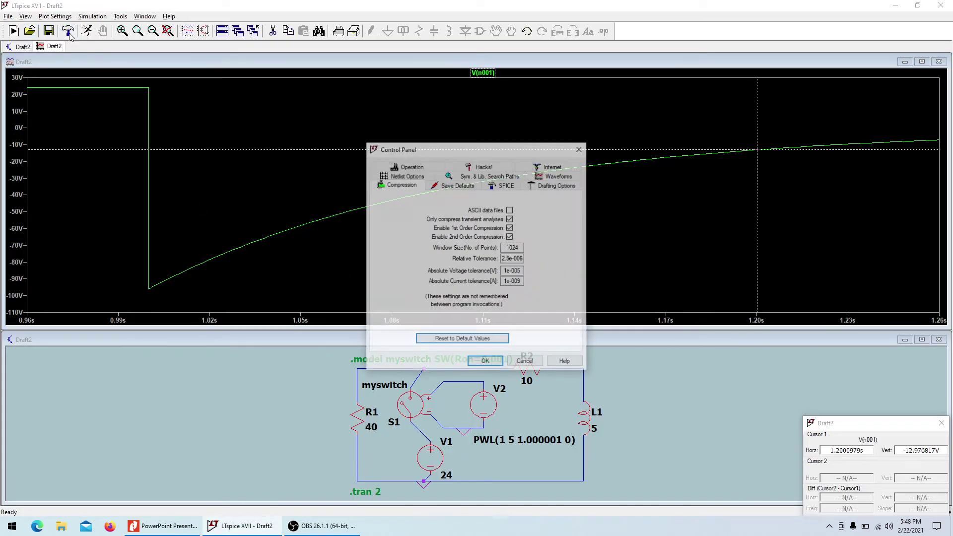
{"action": "left_click", "coordinate": [511, 185]}
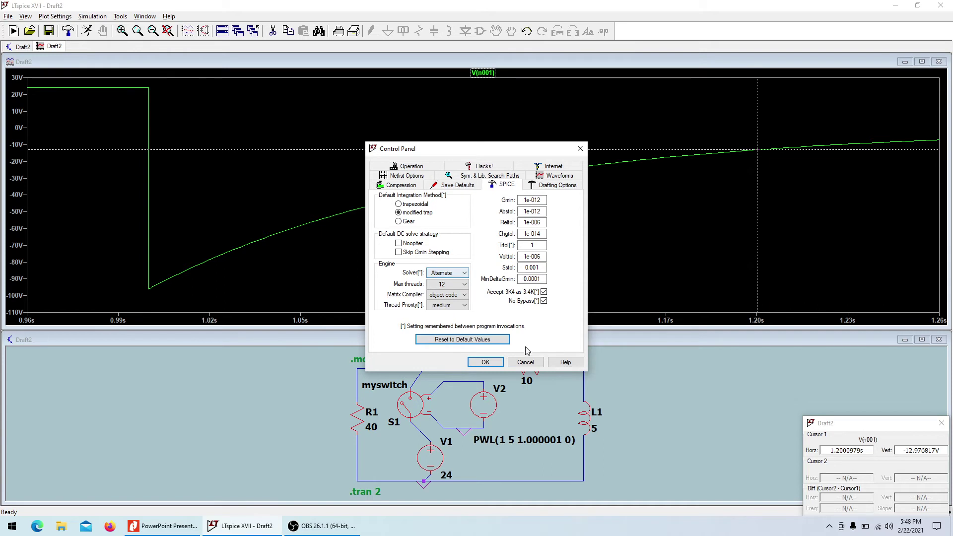
{"action": "left_click", "coordinate": [526, 362]}
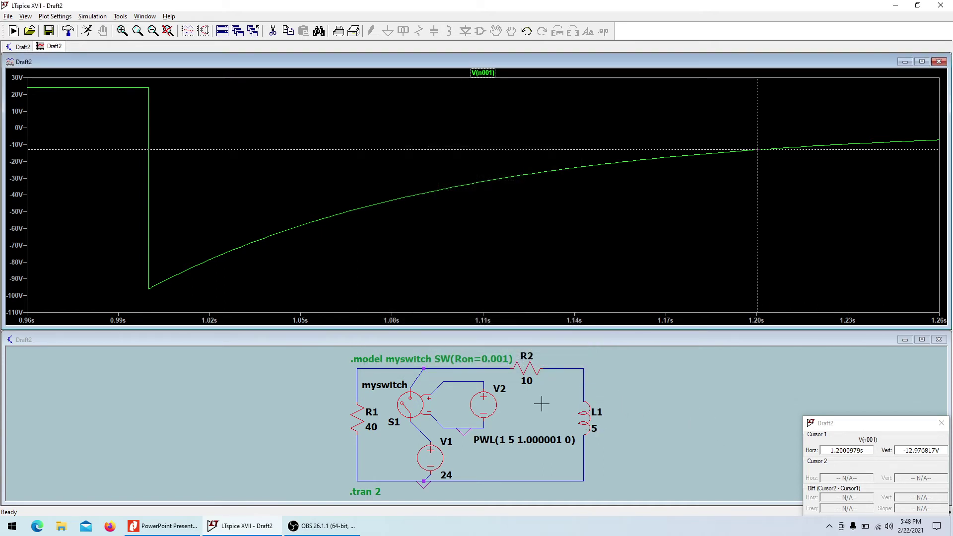
- Switch to the PDF and read practice problem 8.13 with its circuit on the second page
{"action": "left_click", "coordinate": [164, 526]}
{"action": "scroll", "coordinate": [511, 209], "scroll_direction": "down", "scroll_amount": 5}
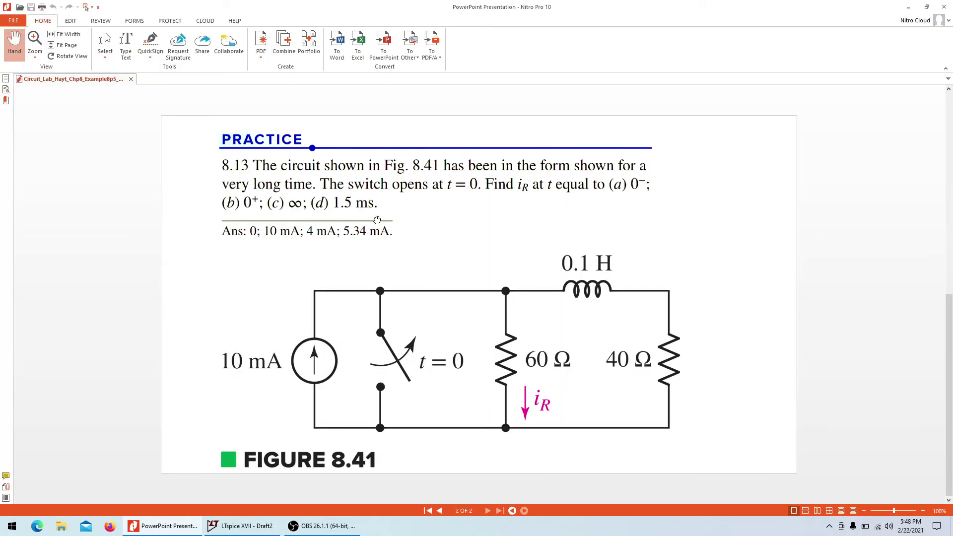
{"action": "key", "text": "alt+Tab"}
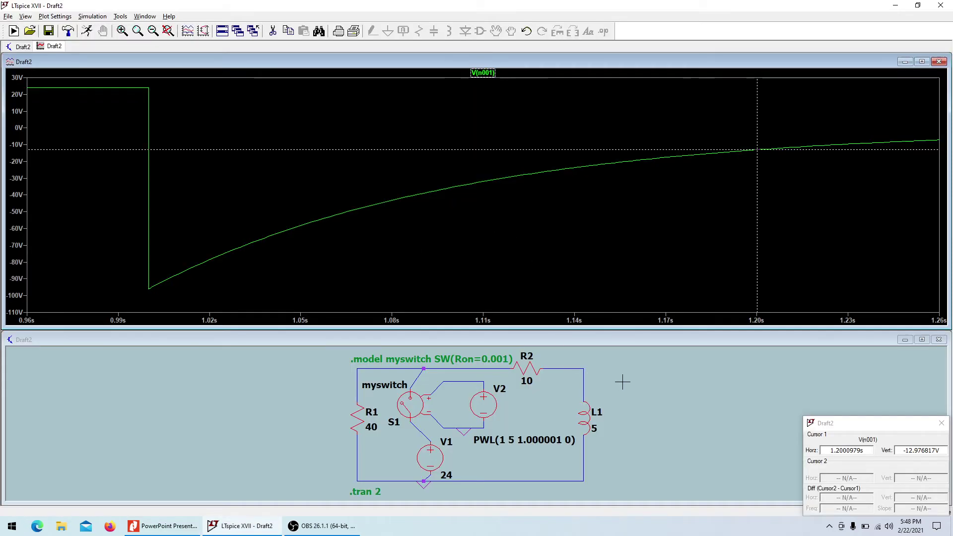
- Close the waveform plot, minimize the Draft2 schematic, and create a new maximized schematic
{"action": "left_click", "coordinate": [939, 61]}
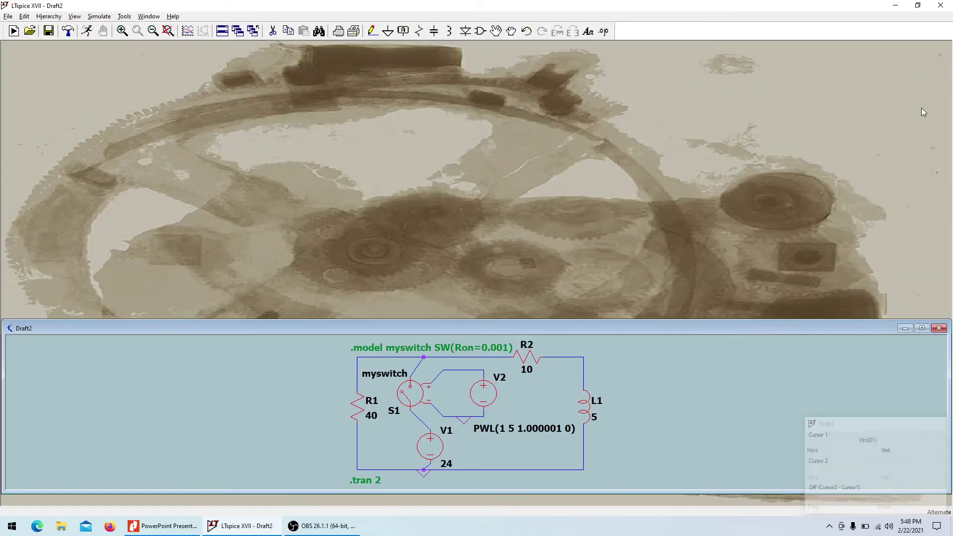
{"action": "left_click", "coordinate": [905, 329]}
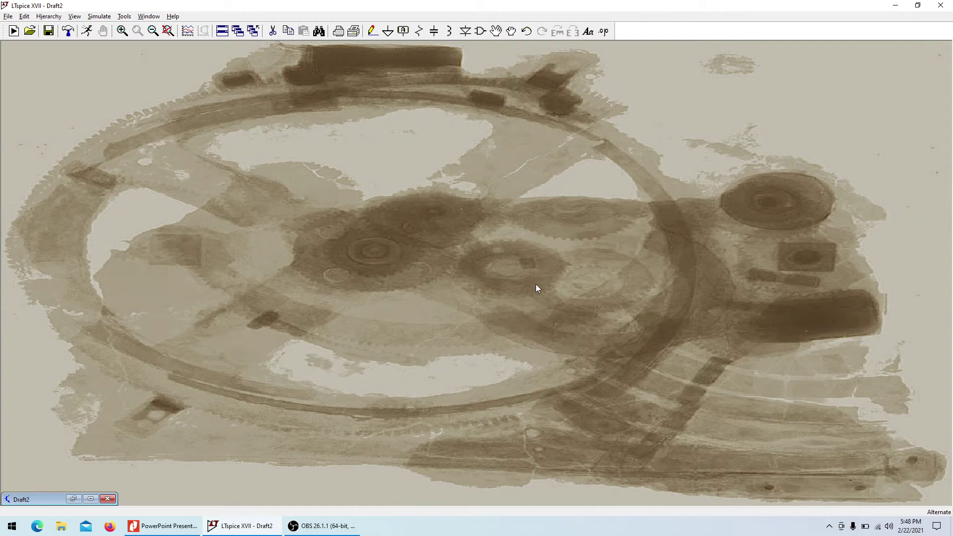
{"action": "key", "text": "ctrl+n"}
{"action": "double_click", "coordinate": [387, 100]}
- Check the Figure 8.41 circuit and place two vertical resistors, R1 and R2, side by side with space for an inductor between their branches
{"action": "key", "text": "alt+Tab"}
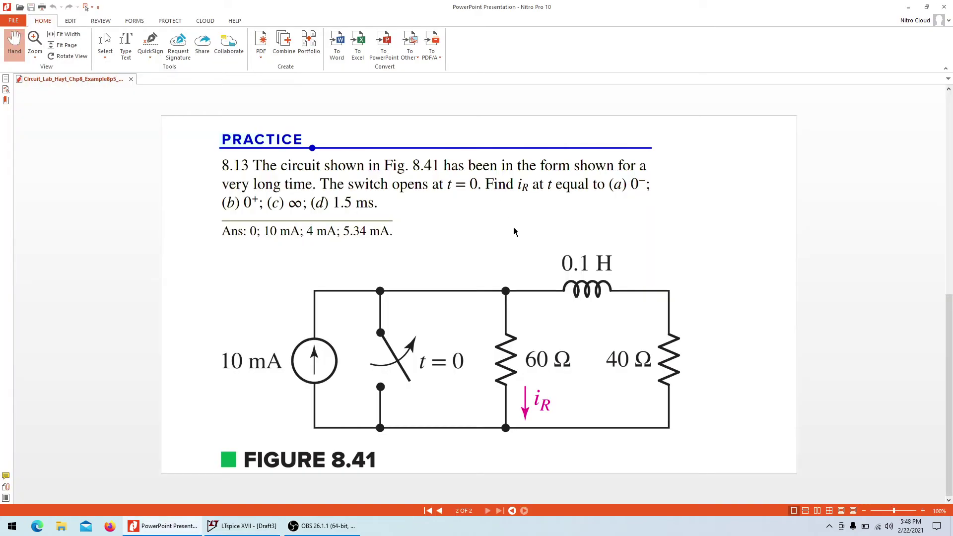
{"action": "key", "text": "alt+Tab"}
{"action": "key", "text": "r"}
{"action": "left_click", "coordinate": [518, 266]}
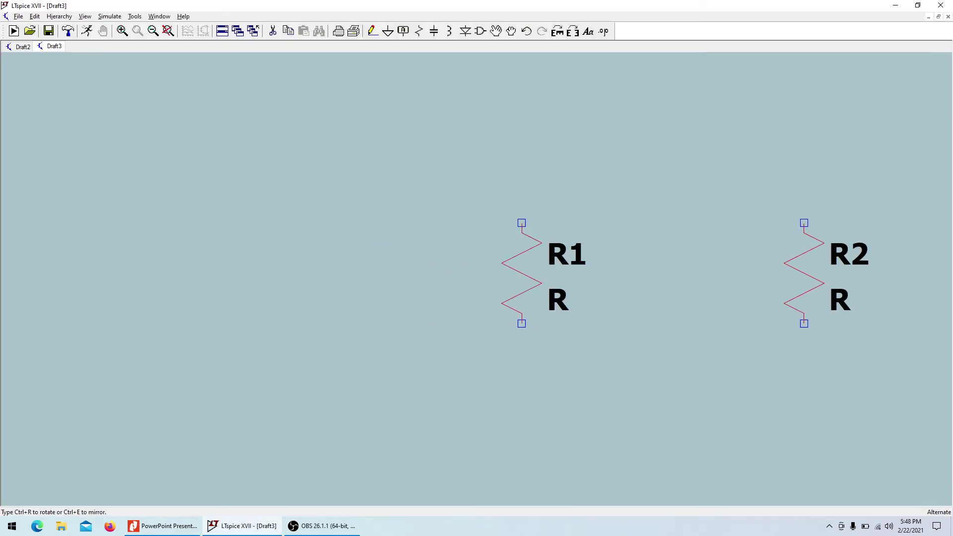
{"action": "left_click", "coordinate": [820, 266]}
{"action": "key", "text": "Escape"}
{"action": "key", "text": "r"}
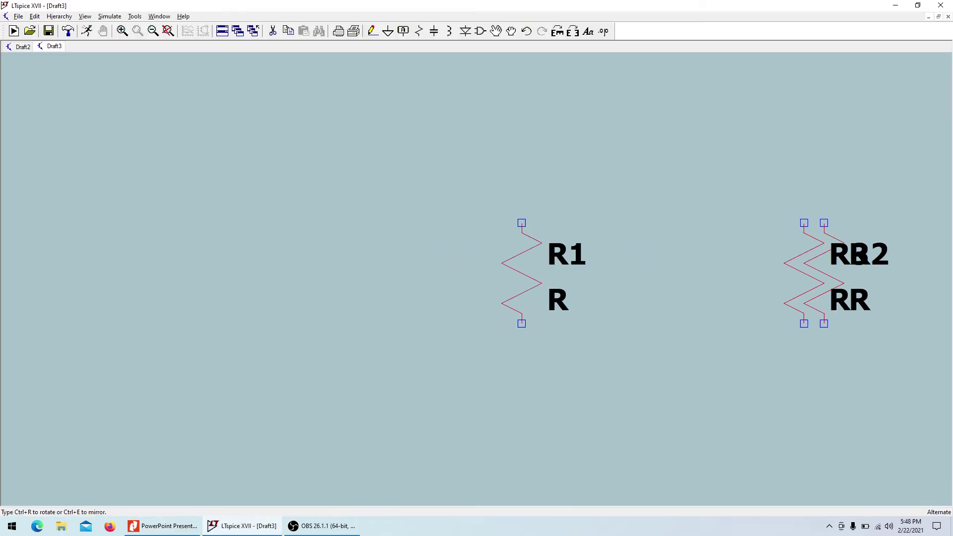
- Place a horizontal inductor above and between R1 and R2
{"action": "key", "text": "l"}
{"action": "key", "text": "ctrl+r"}
{"action": "key", "text": "Escape"}
{"action": "key", "text": "l"}
- Check the source in the problem figure and place a current source with its arrow pointing up, well to the left of R1
{"action": "key", "text": "alt+Tab"}
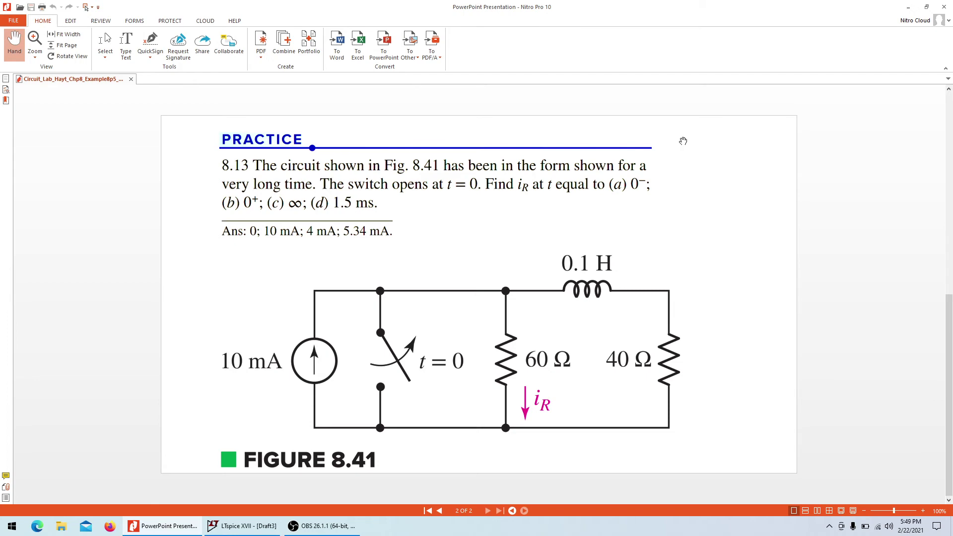
{"action": "key", "text": "alt+Tab"}
{"action": "key", "text": "Escape"}
{"action": "key", "text": "F2"}
{"action": "type", "text": "cur"}
{"action": "key", "text": "Return"}
{"action": "key", "text": "ctrl+r"}
{"action": "key", "text": "ctrl+r"}
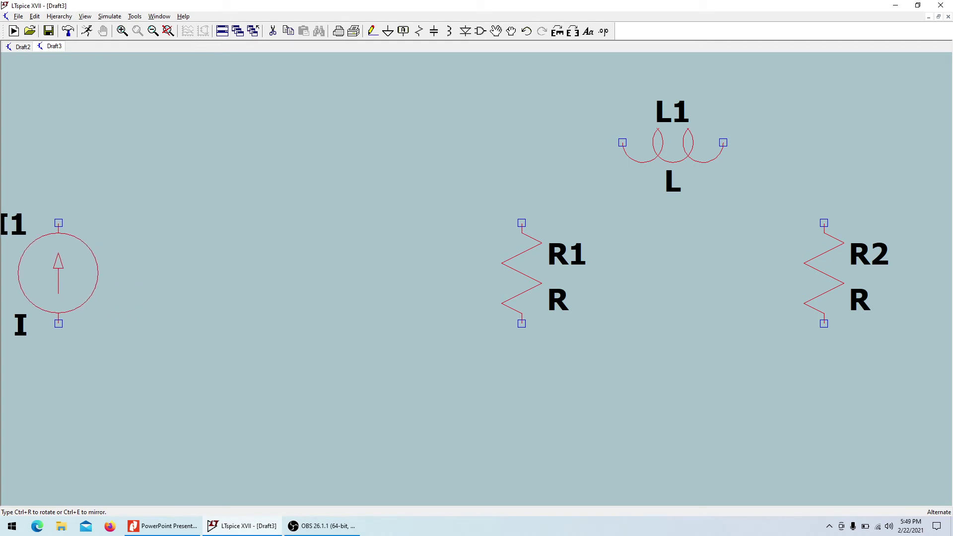
{"action": "left_click", "coordinate": [142, 287]}
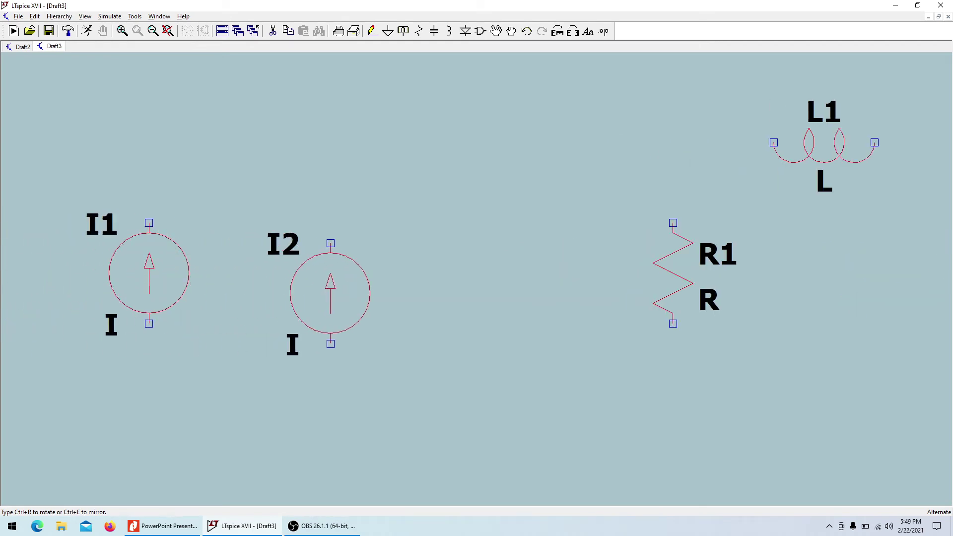
{"action": "key", "text": "Escape"}
- Place a voltage-controlled switch (sw), rotated 180 degrees with its control terminals facing R1, between the current source and R1
{"action": "key", "text": "F2"}
{"action": "type", "text": "sw"}
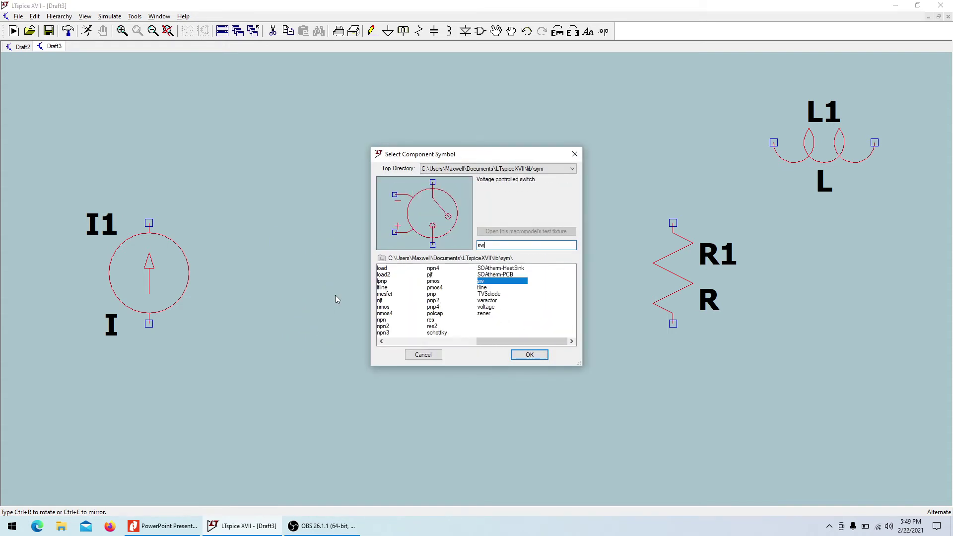
{"action": "left_click", "coordinate": [533, 355]}
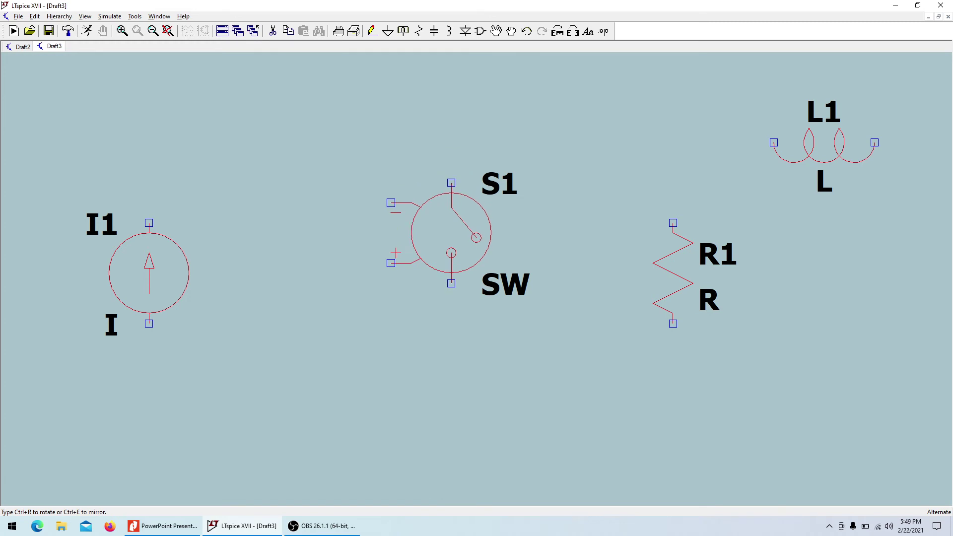
{"action": "key", "text": "ctrl+r"}
{"action": "key", "text": "ctrl+r"}
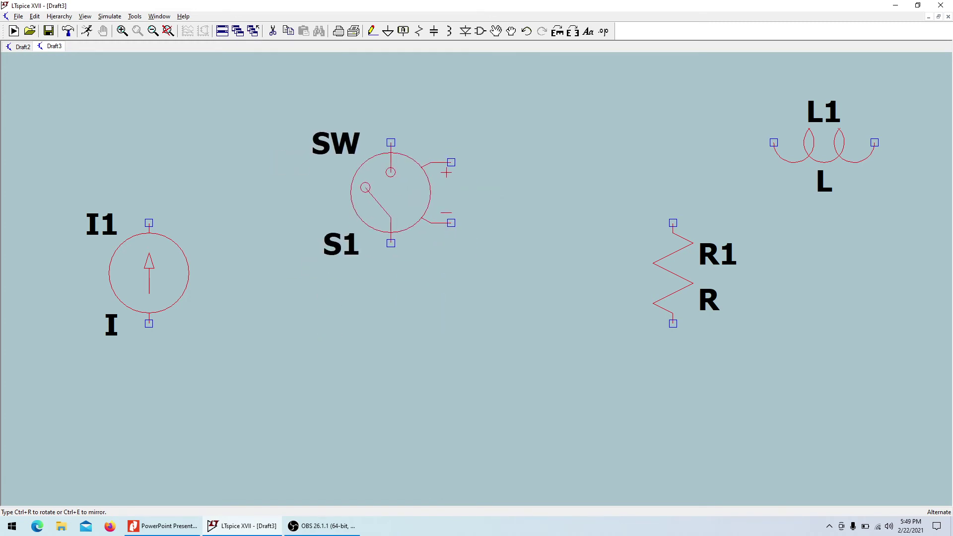
{"action": "left_click", "coordinate": [390, 233]}
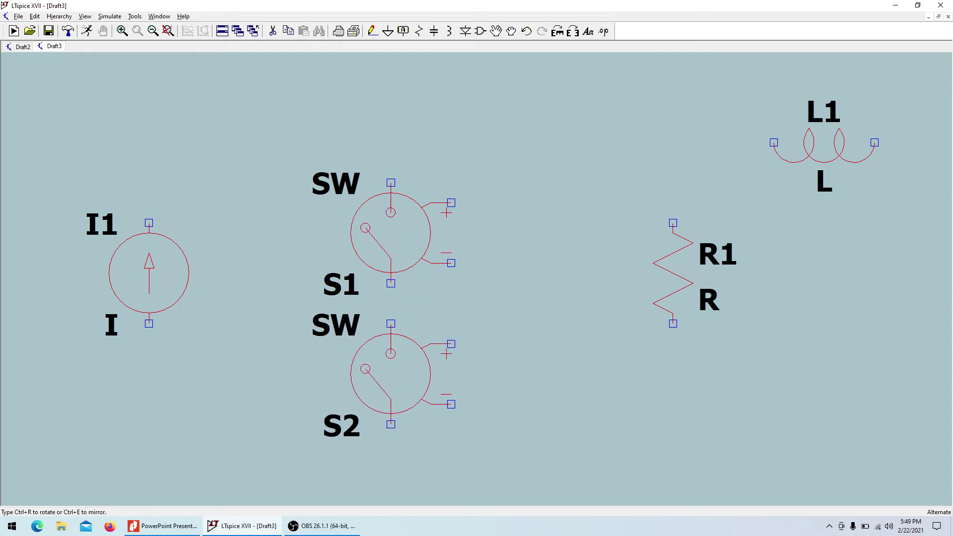
- Move switch S1 level with the current source and R1, and place a vertical voltage source between S1 and R1
{"action": "key", "text": "alt+Tab"}
{"action": "key", "text": "alt+Tab"}
{"action": "key", "text": "Escape"}
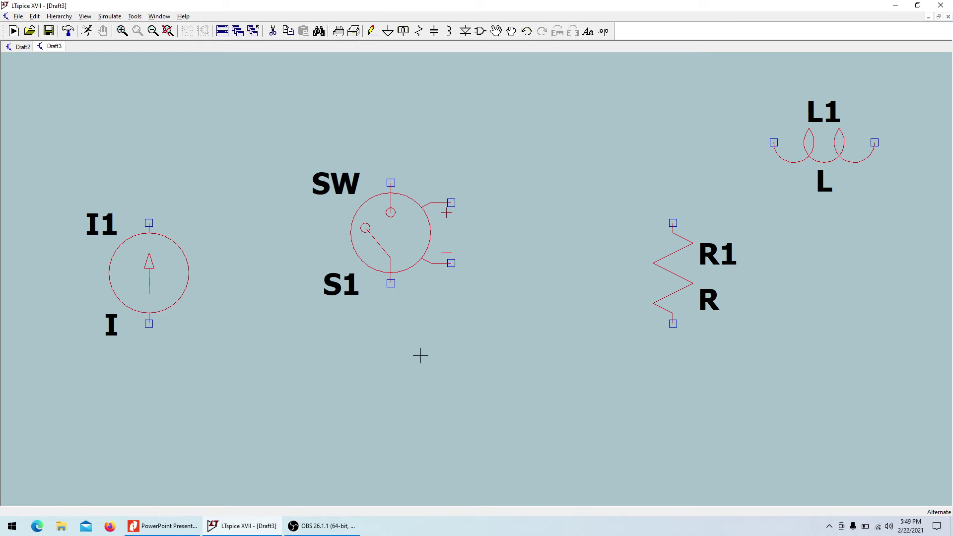
{"action": "left_click_drag", "start_coordinate": [397, 248], "coordinate": [358, 289]}
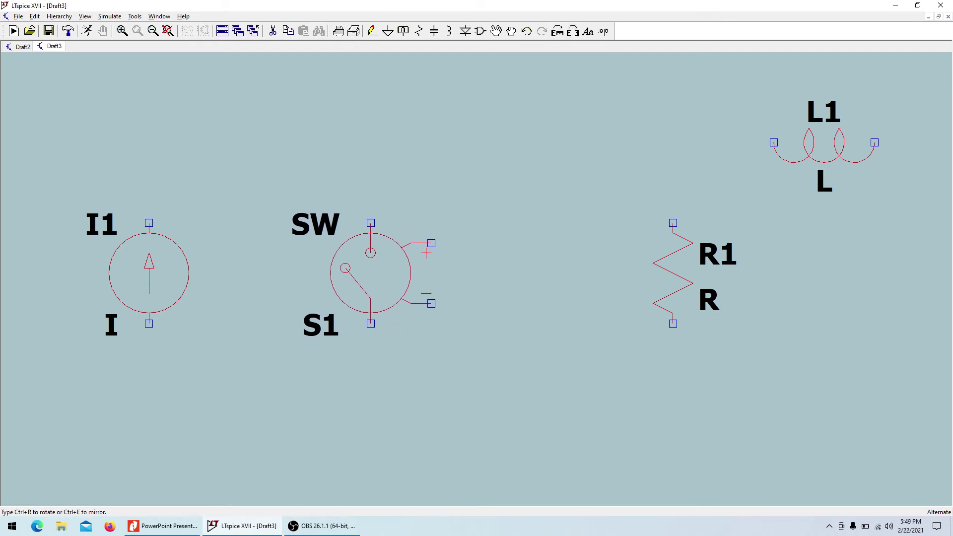
{"action": "left_click", "coordinate": [349, 295]}
{"action": "key", "text": "ctrl+v"}
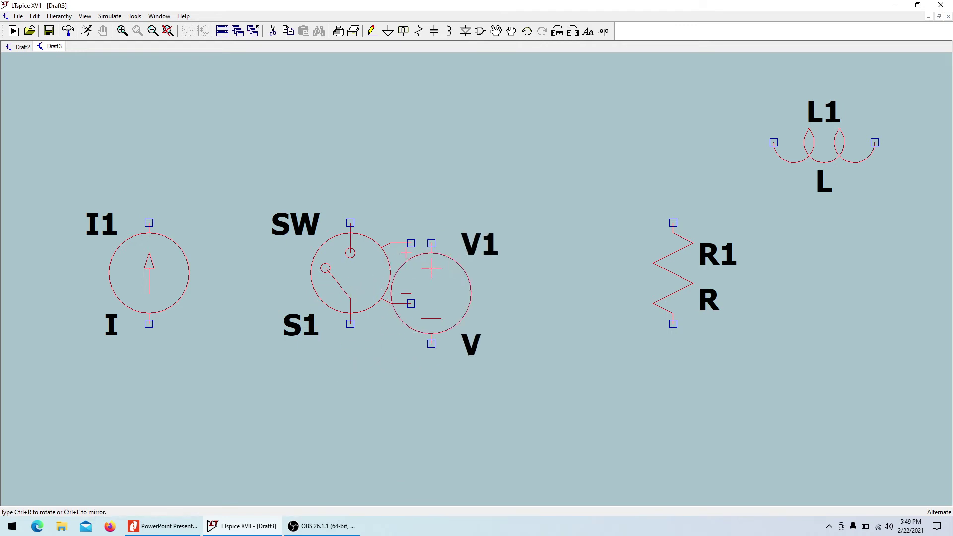
{"action": "key", "text": "Escape"}
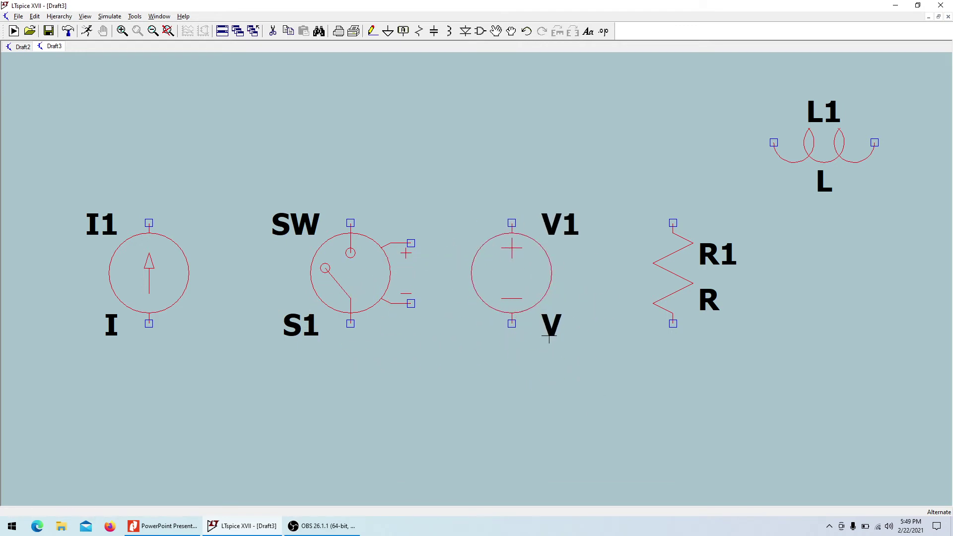
- Wire the outer loop from the current source's upper end through L1 and R2, and back to the source's lower end
{"action": "left_click", "coordinate": [168, 31]}
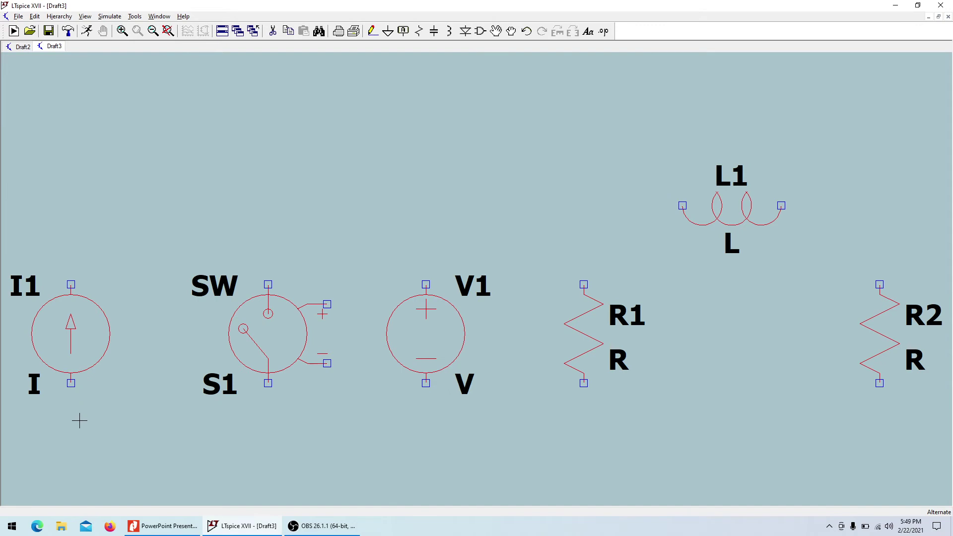
{"action": "key", "text": "F3"}
{"action": "left_click", "coordinate": [71, 285]}
{"action": "left_click", "coordinate": [71, 205]}
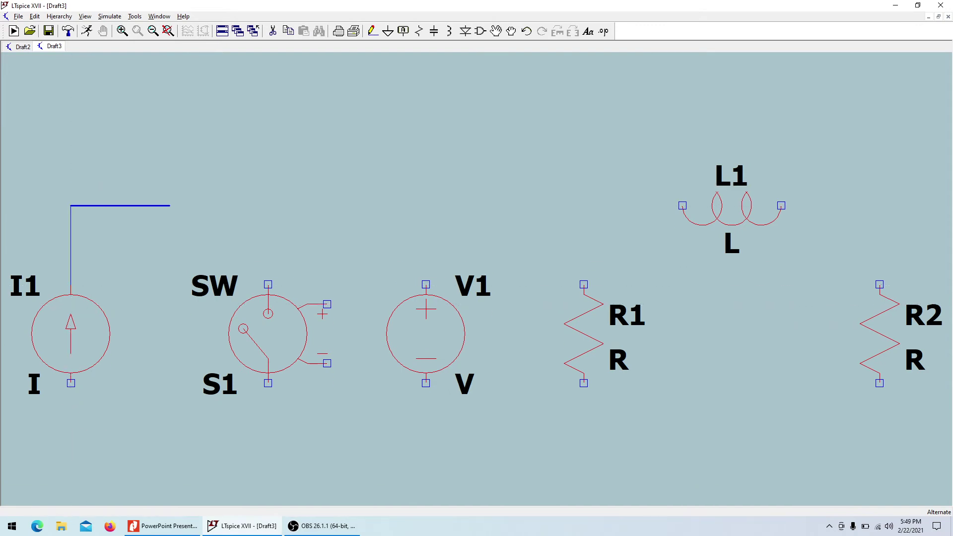
{"action": "left_click", "coordinate": [879, 205]}
{"action": "left_click", "coordinate": [879, 461]}
{"action": "left_click", "coordinate": [71, 461]}
{"action": "left_click", "coordinate": [71, 382]}
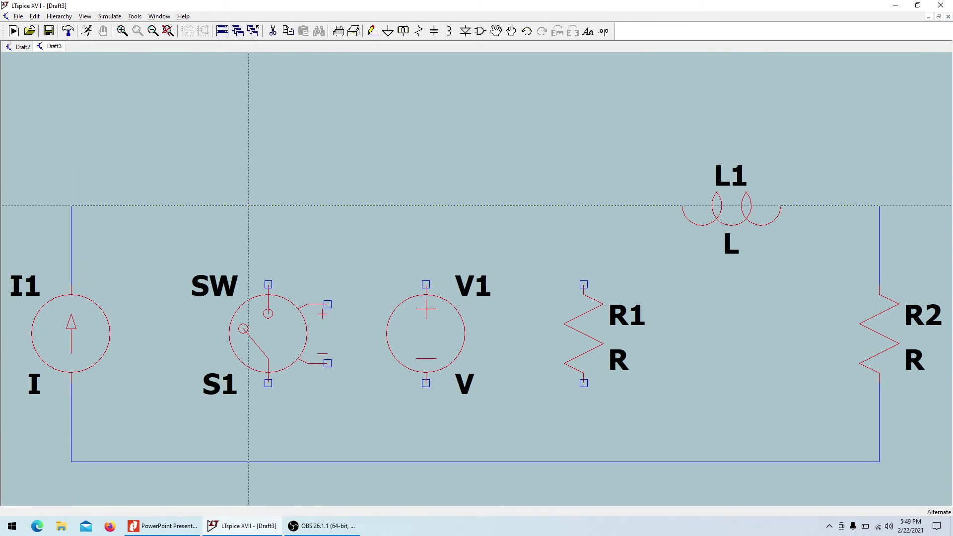
- Wire S1 and R1 as parallel branches between the upper and lower rails of the loop
{"action": "left_click", "coordinate": [268, 206]}
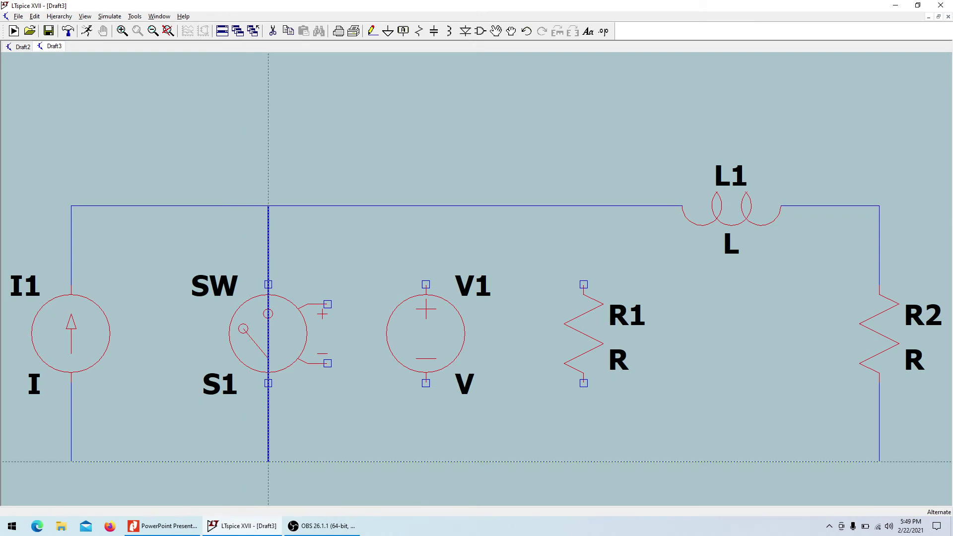
{"action": "left_click", "coordinate": [268, 461]}
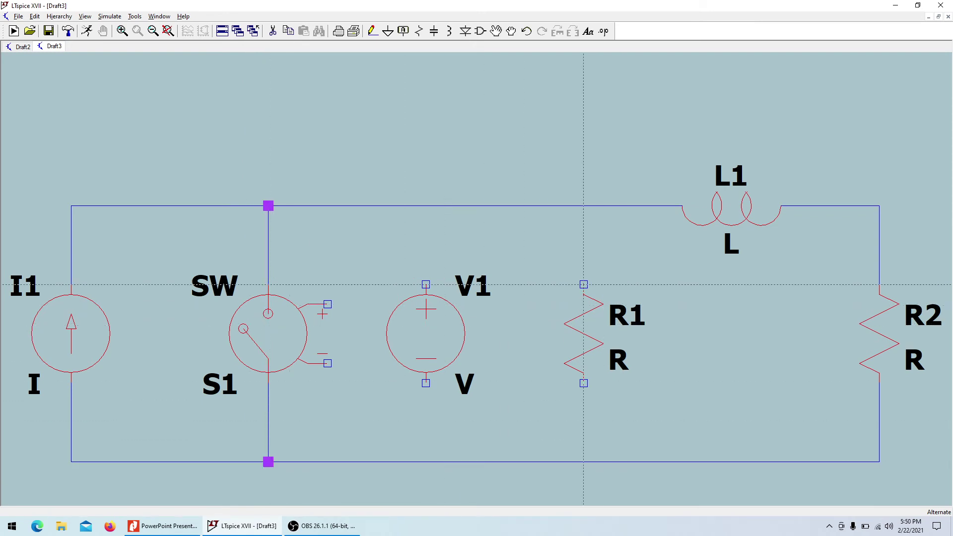
{"action": "left_click", "coordinate": [583, 205]}
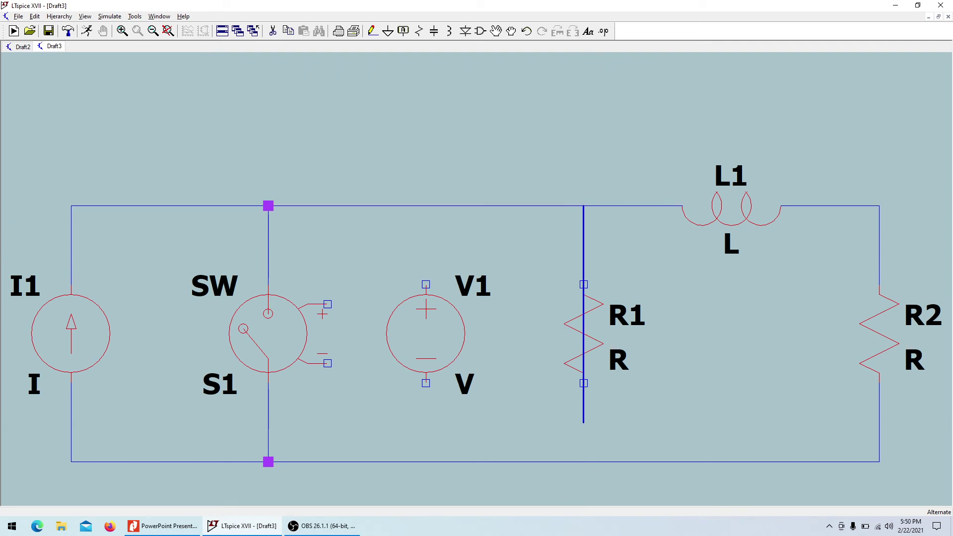
{"action": "left_click", "coordinate": [582, 462]}
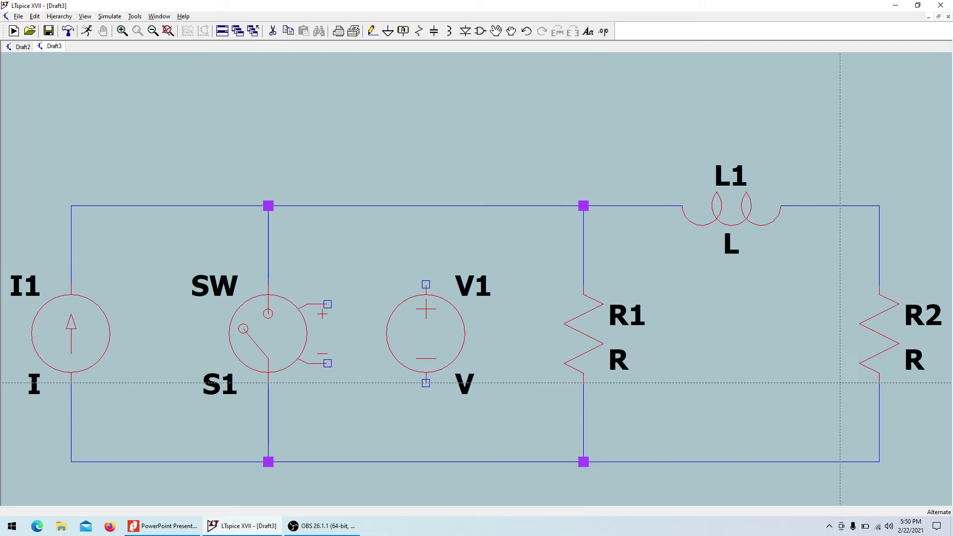
- Wire V1 across S1's control terminals, with V1's positive end on the plus terminal
{"action": "left_click", "coordinate": [328, 304]}
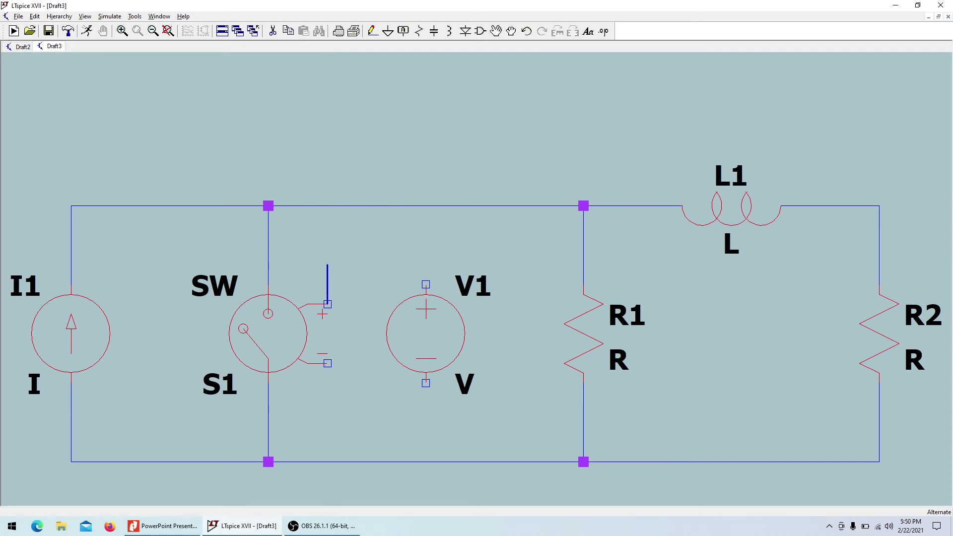
{"action": "left_click", "coordinate": [426, 245]}
{"action": "left_click", "coordinate": [426, 422]}
{"action": "left_click", "coordinate": [327, 364]}
{"action": "key", "text": "Escape"}
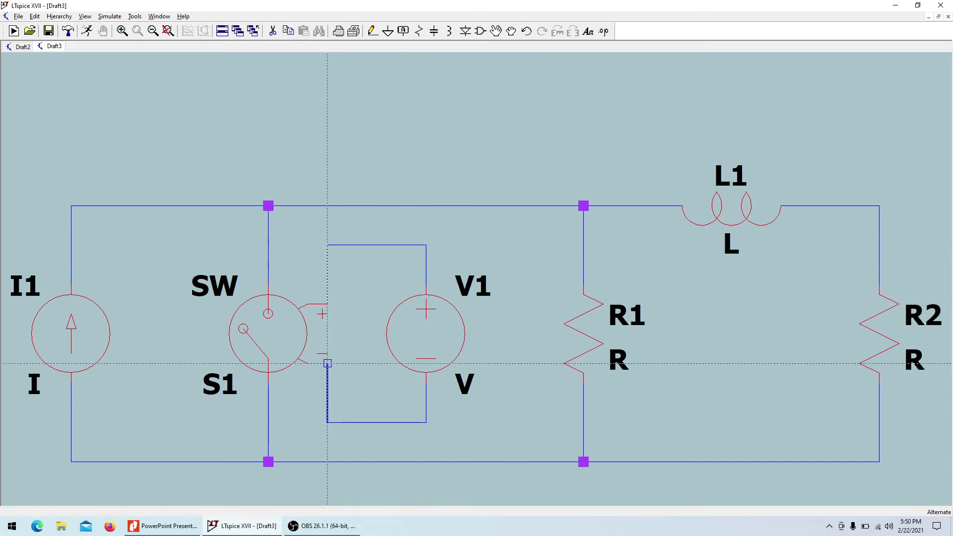
- Place one ground on V1's negative control wire and another on the main lower rail below S1
{"action": "key", "text": "g"}
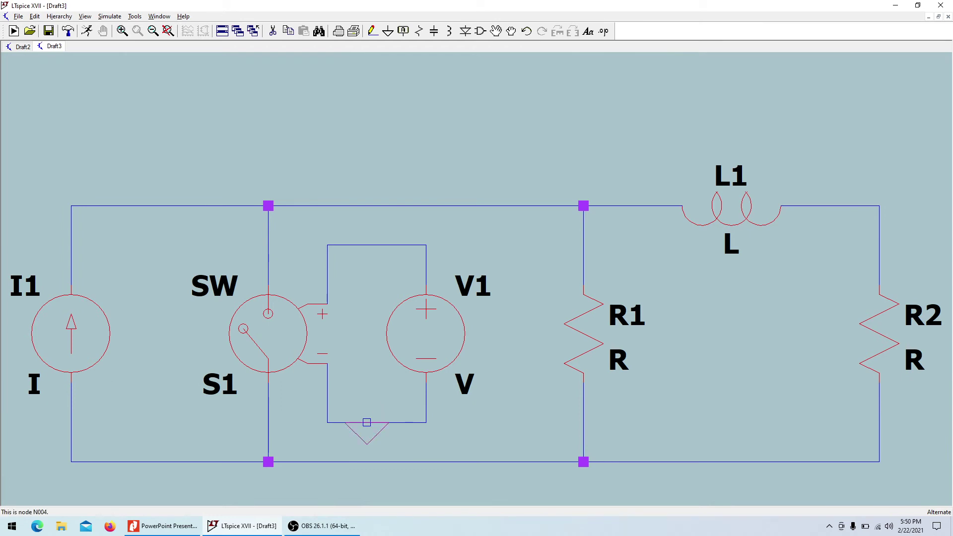
{"action": "left_click", "coordinate": [367, 422]}
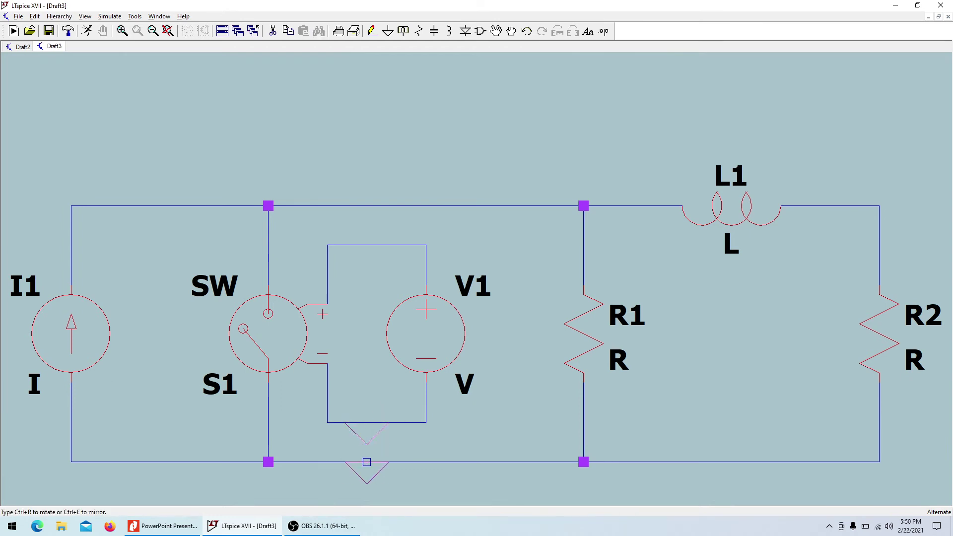
{"action": "left_click", "coordinate": [268, 462]}
{"action": "key", "text": "Escape"}
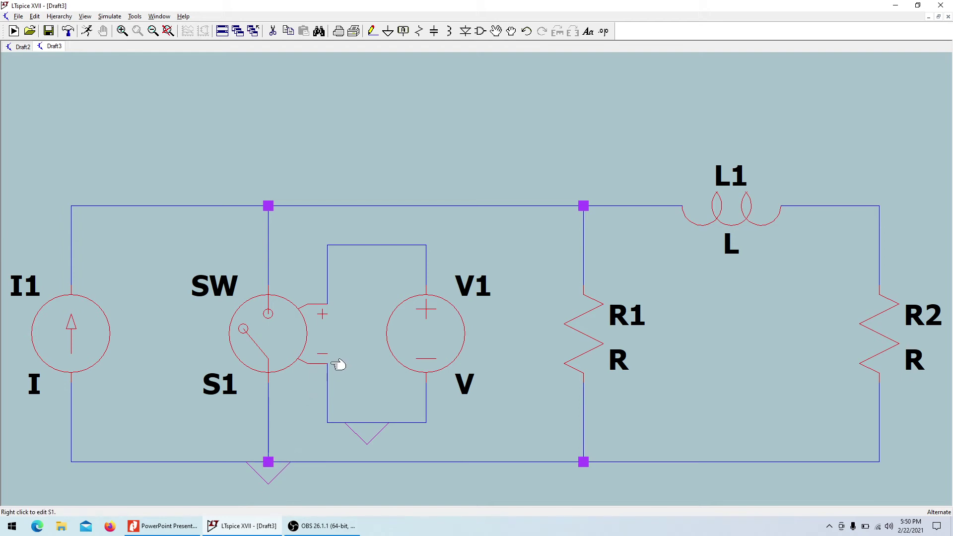
- Shift S1 and V1 closer to the current source with their wires attached, leaving more space before R1
{"action": "left_click_drag", "start_coordinate": [313, 344], "coordinate": [253, 344]}
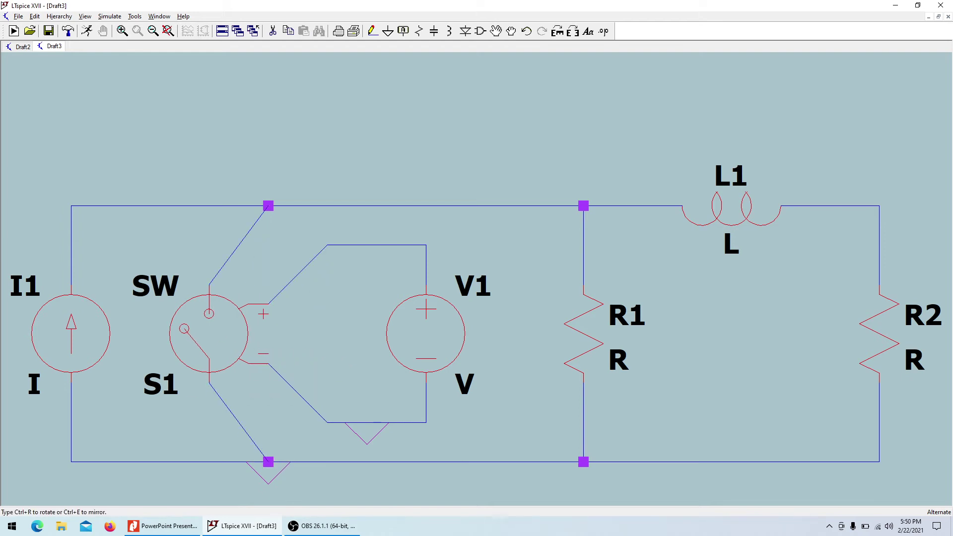
{"action": "left_click_drag", "start_coordinate": [429, 340], "coordinate": [392, 332]}
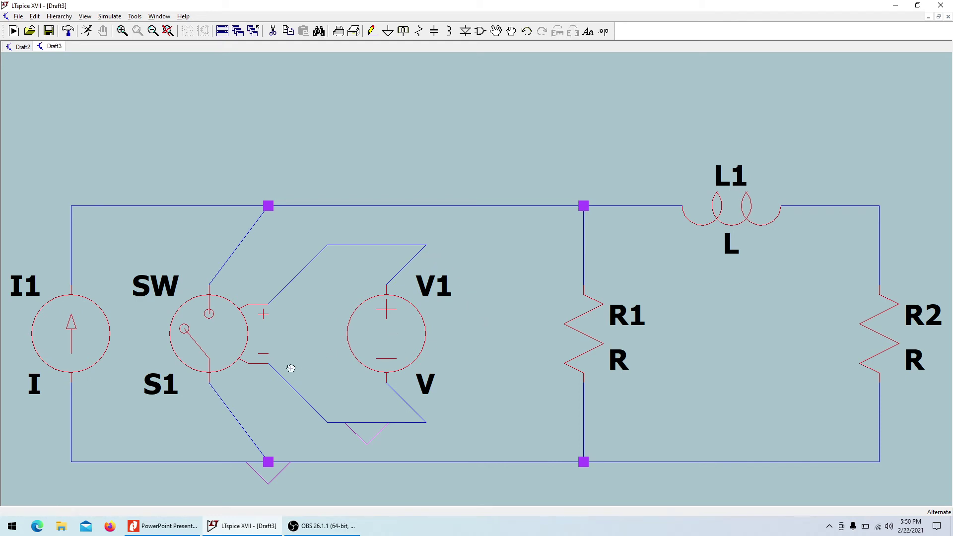
- Set current source I1 to 10m and, after checking the problem figure, inductor L1 to 0.1
{"action": "right_click", "coordinate": [50, 347]}
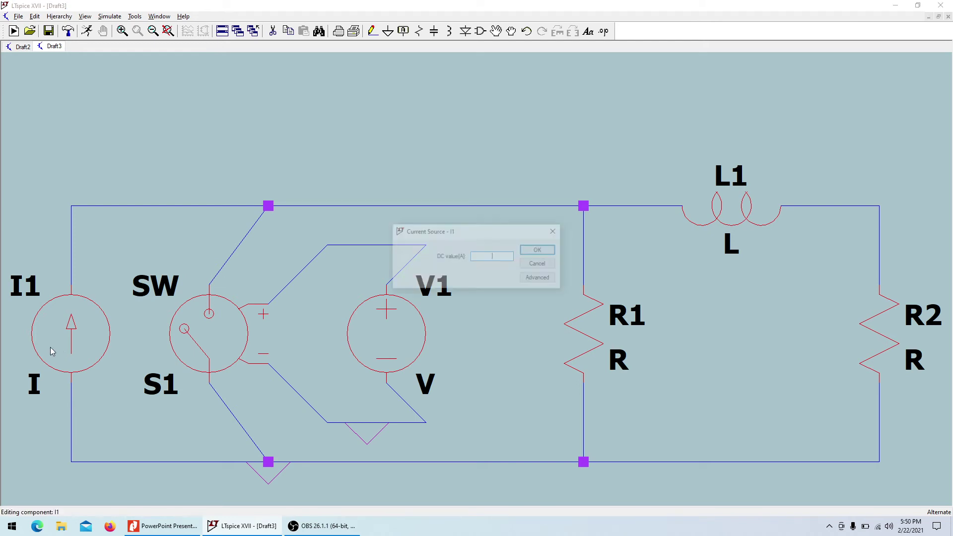
{"action": "type", "text": "10m"}
{"action": "key", "text": "Return"}
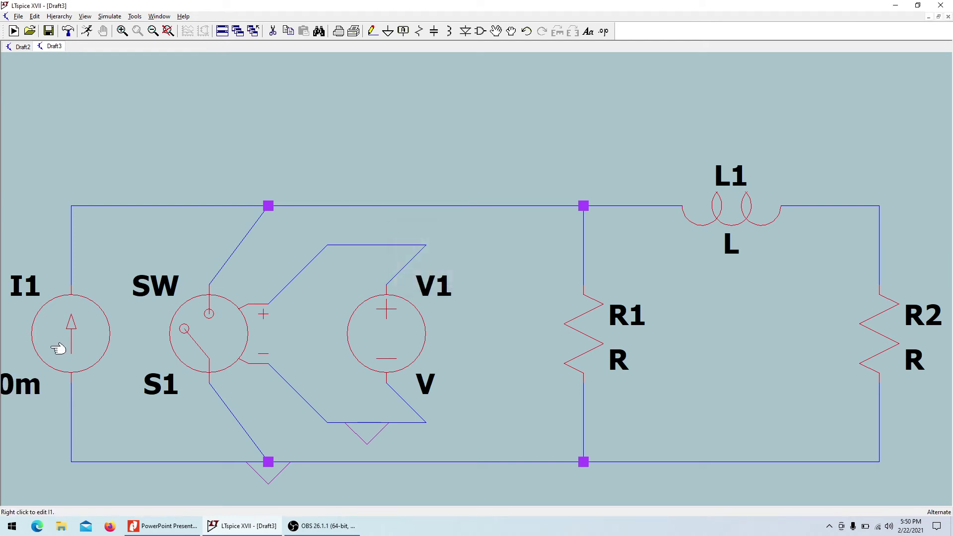
{"action": "left_click", "coordinate": [168, 31]}
{"action": "key", "text": "alt+Tab"}
{"action": "key", "text": "alt+Tab"}
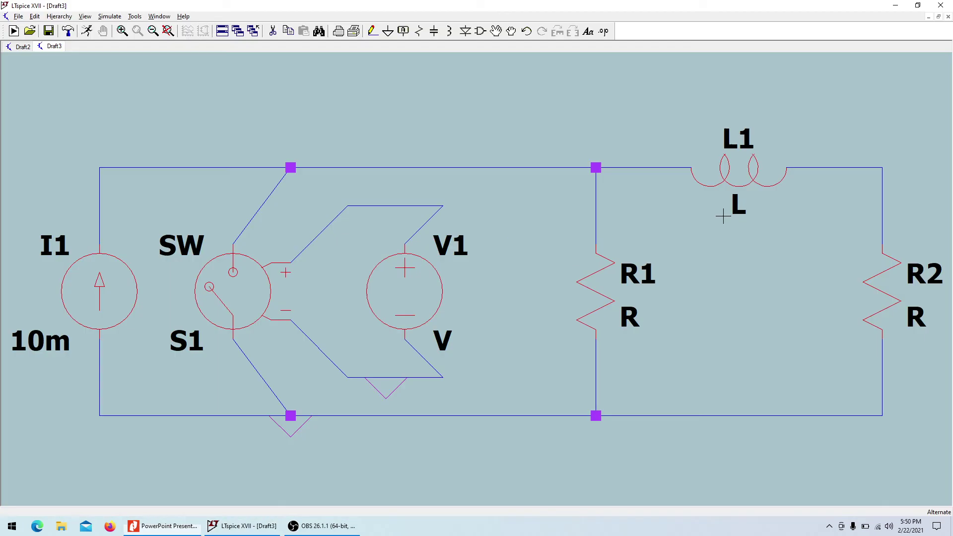
{"action": "right_click", "coordinate": [735, 180]}
{"action": "key", "text": "Return"}
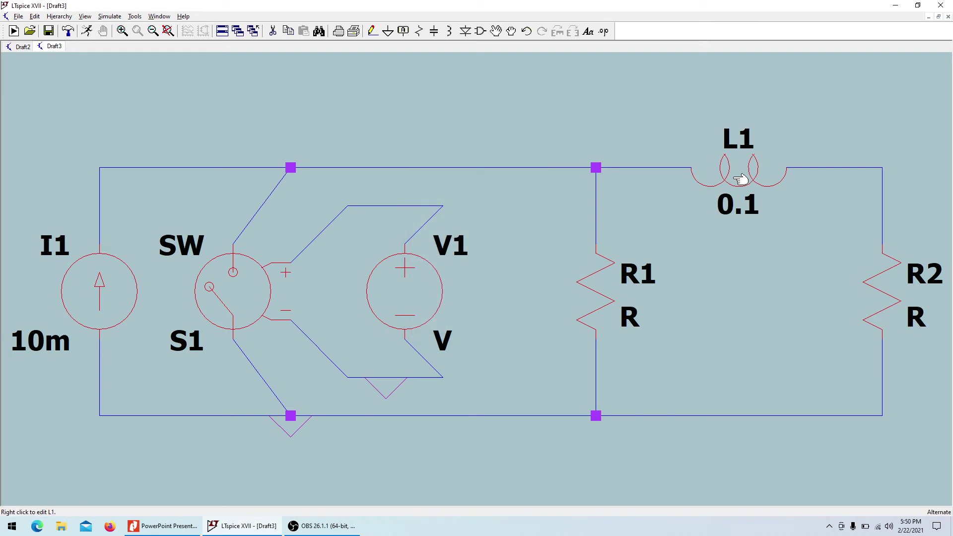
- Check the resistances in the problem figure and set R1 to 60 and R2 to 40 ohms
{"action": "key", "text": "alt+Tab"}
{"action": "key", "text": "alt+Tab"}
{"action": "right_click", "coordinate": [600, 296]}
{"action": "key", "text": "Return"}
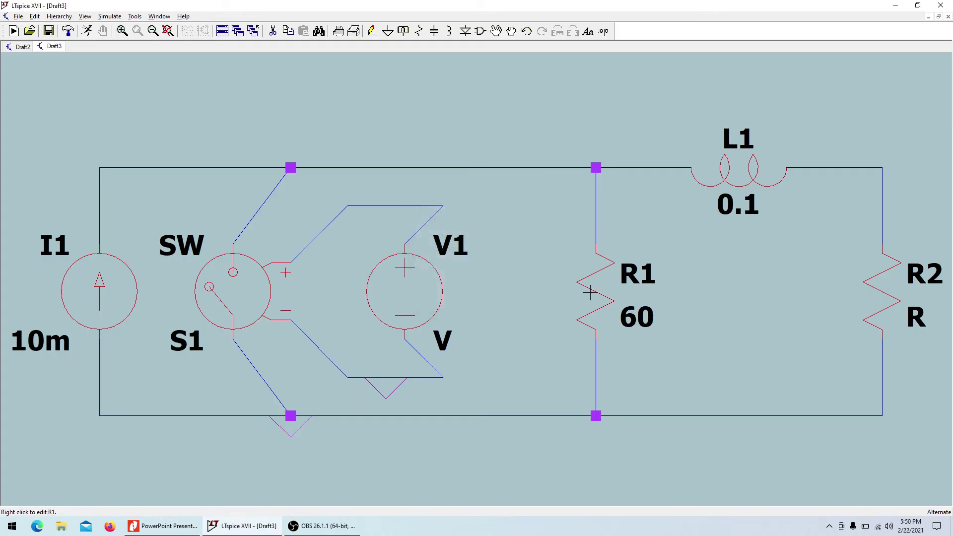
{"action": "right_click", "coordinate": [879, 297]}
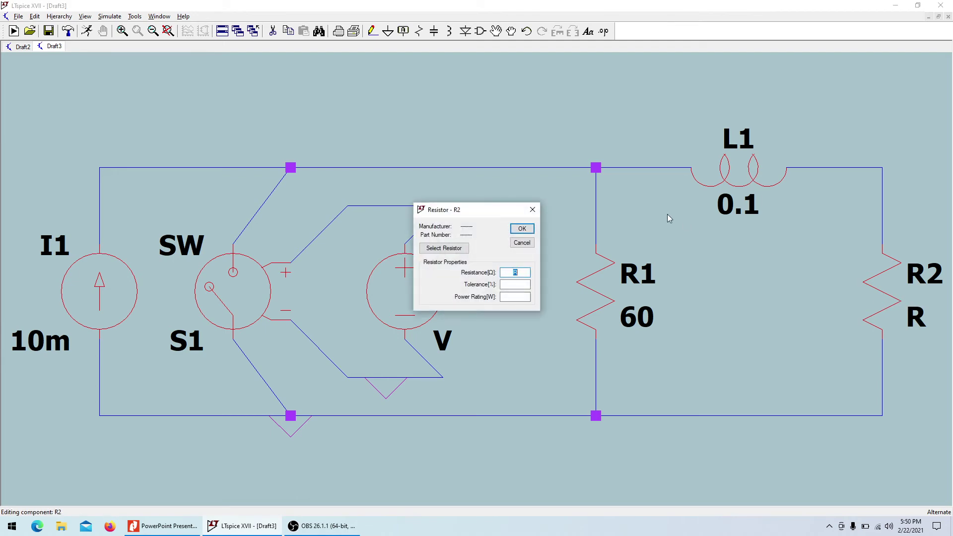
{"action": "type", "text": "40"}
{"action": "key", "text": "Return"}
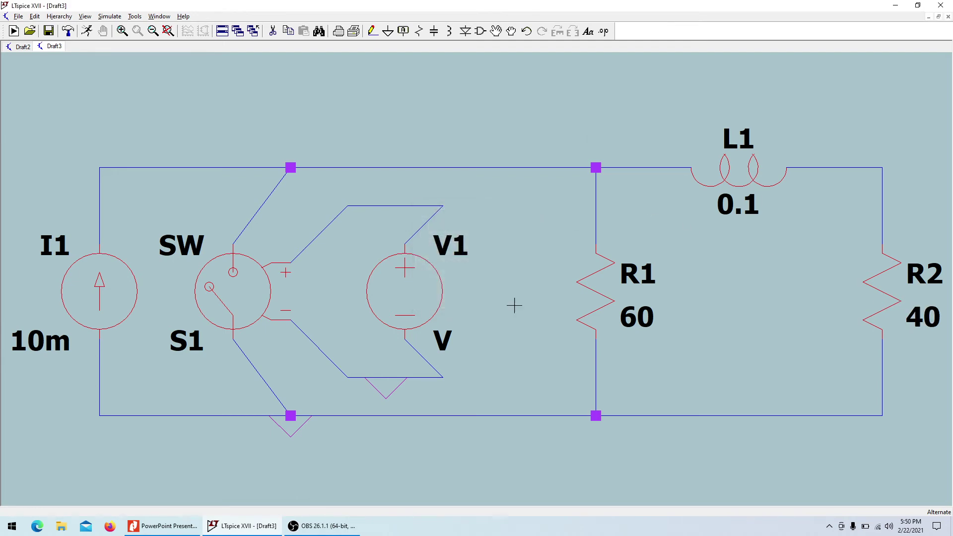
- Define V1 as a PWL source with 5 V at 1 s and 0 V at 1.000001 s, and move its value label above the upper rail
{"action": "key", "text": "alt+Tab"}
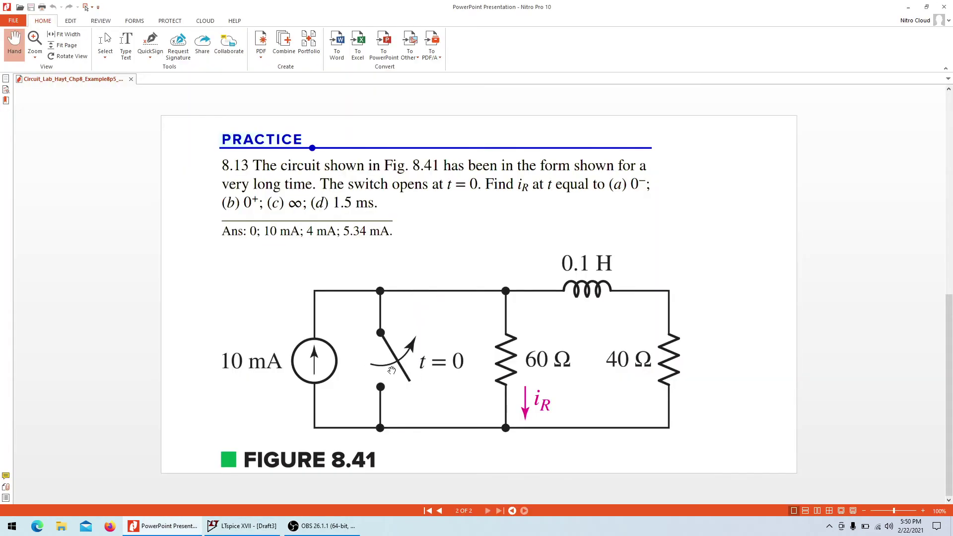
{"action": "key", "text": "alt+Tab"}
{"action": "right_click", "coordinate": [403, 295]}
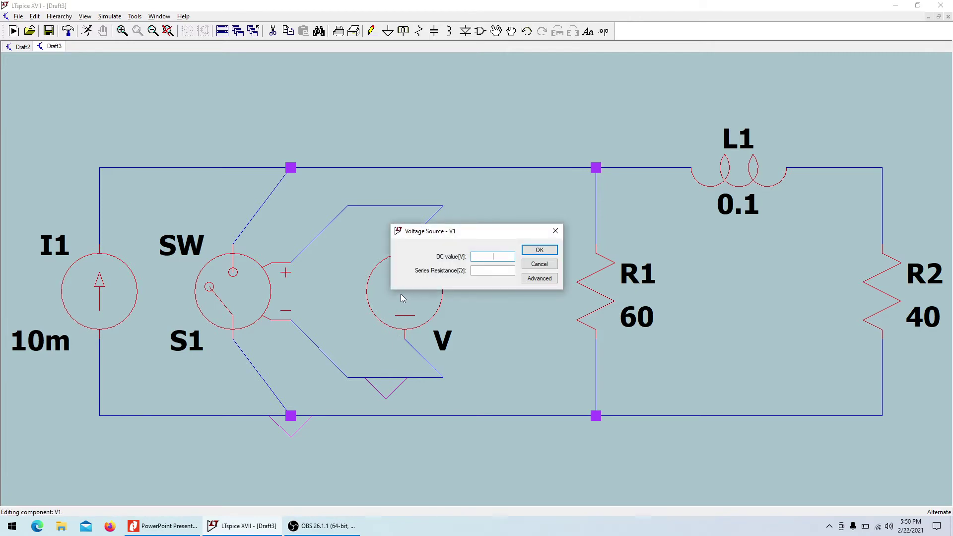
{"action": "left_click", "coordinate": [539, 277]}
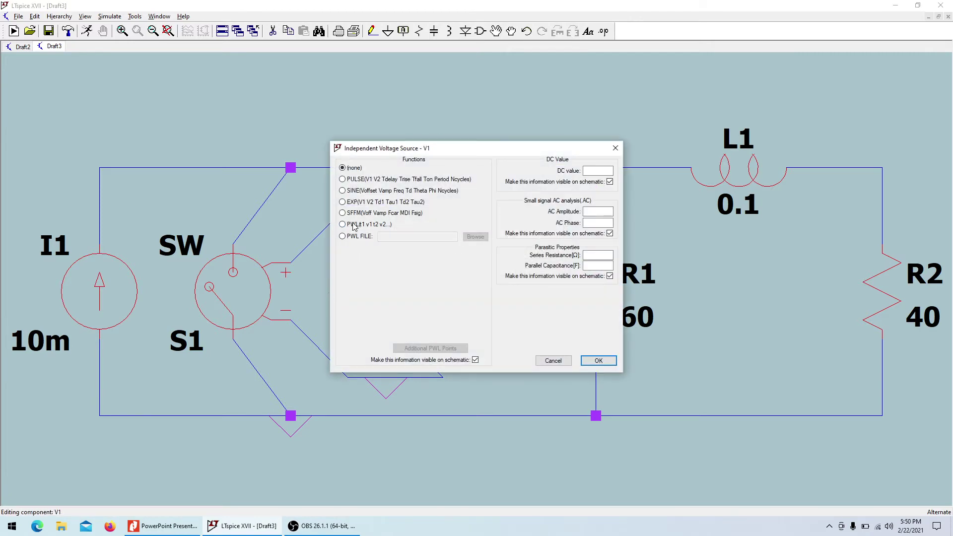
{"action": "left_click", "coordinate": [354, 224]}
{"action": "left_click", "coordinate": [454, 258]}
{"action": "type", "text": "1"}
{"action": "key", "text": "Tab"}
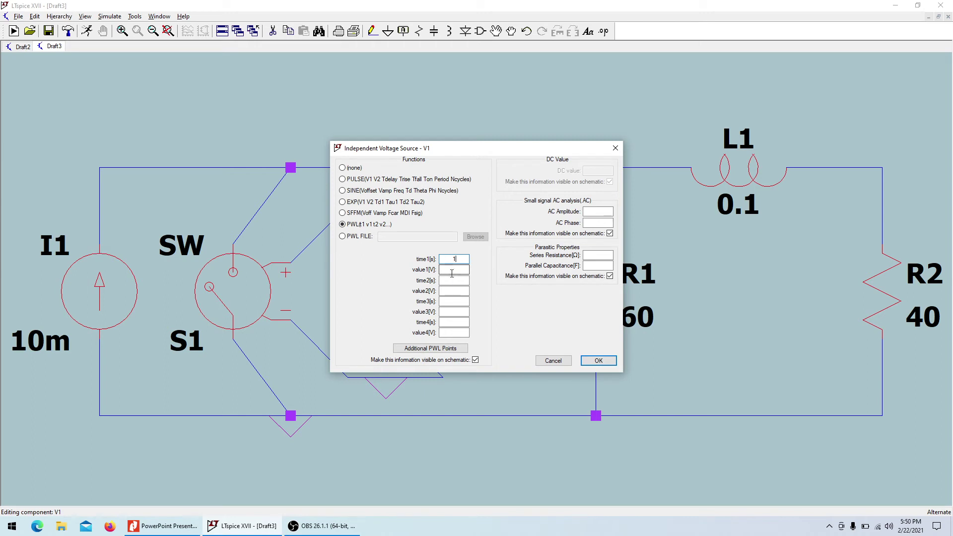
{"action": "type", "text": "5"}
{"action": "left_click", "coordinate": [454, 281]}
{"action": "type", "text": "1.000001"}
{"action": "key", "text": "Tab"}
{"action": "type", "text": "0"}
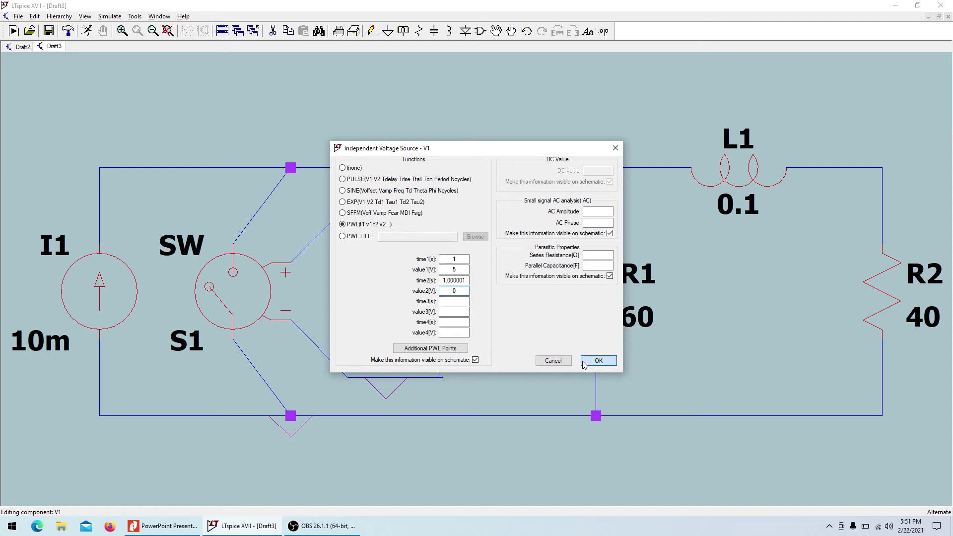
{"action": "left_click", "coordinate": [598, 360]}
{"action": "left_click_drag", "start_coordinate": [550, 341], "coordinate": [220, 139]}
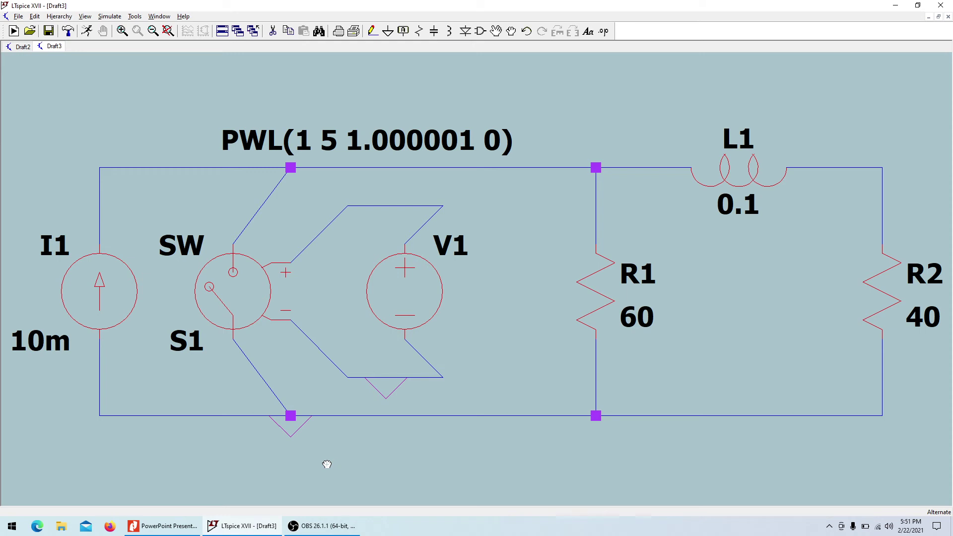
- Set S1's model name to switch2 and move the label clear of the current source
{"action": "key", "text": "s"}
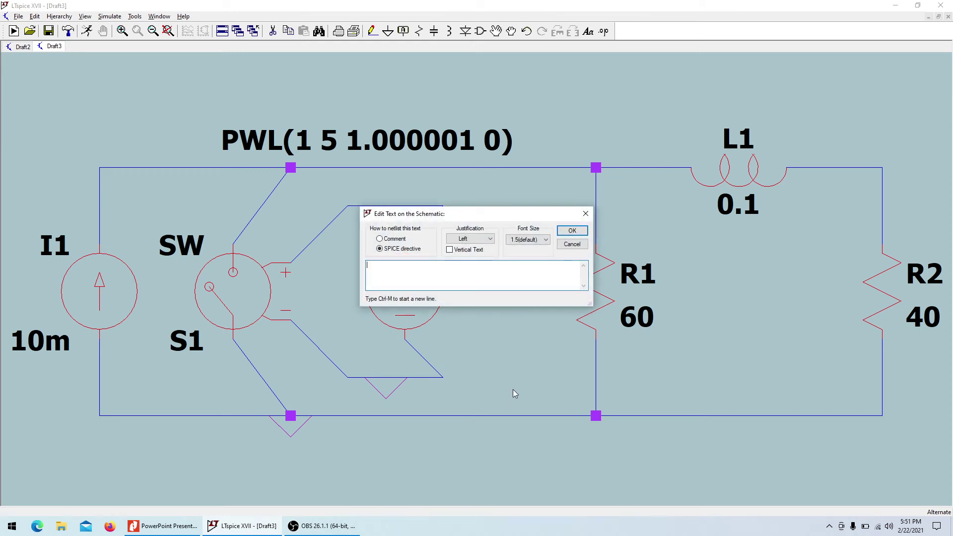
{"action": "left_click", "coordinate": [571, 244]}
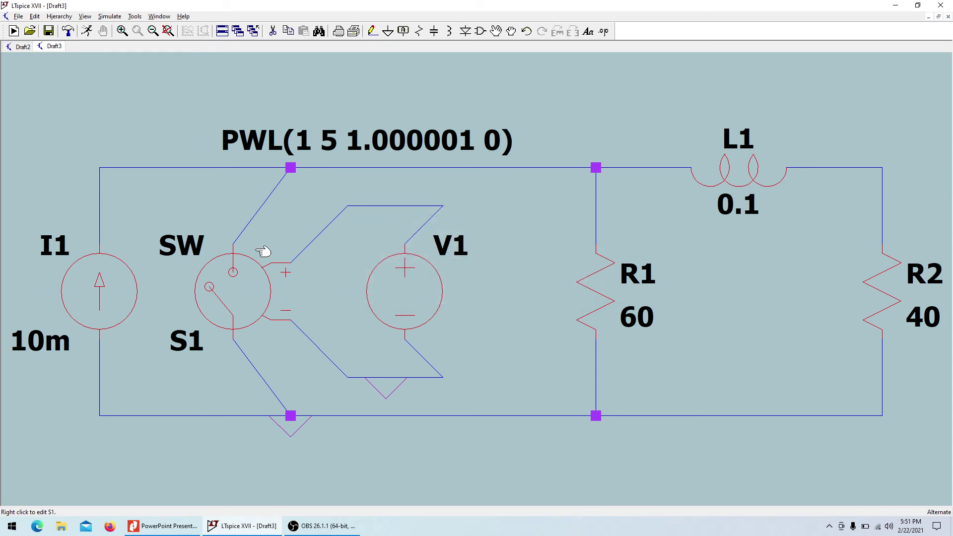
{"action": "right_click", "coordinate": [159, 239]}
{"action": "type", "text": "switch2"}
{"action": "key", "text": "Return"}
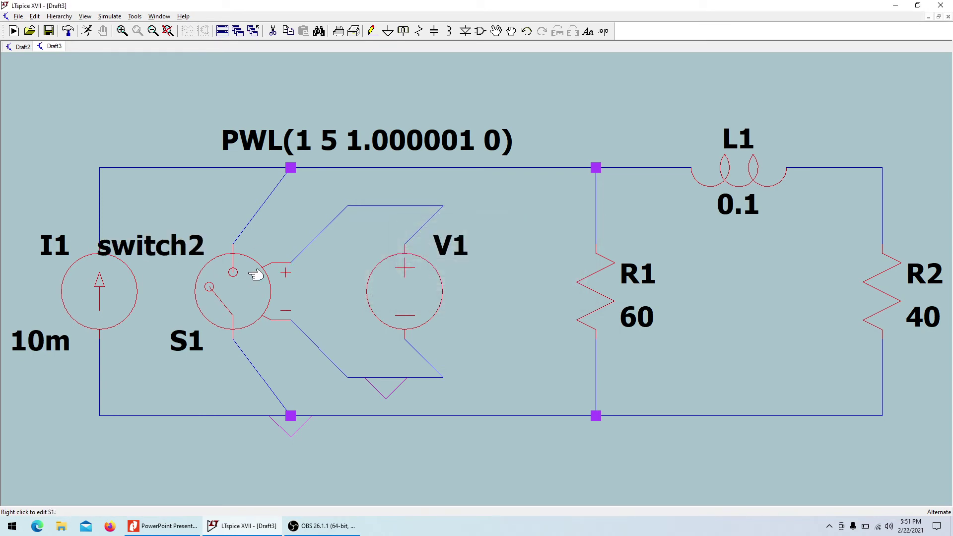
{"action": "left_click_drag", "start_coordinate": [154, 248], "coordinate": [173, 231]}
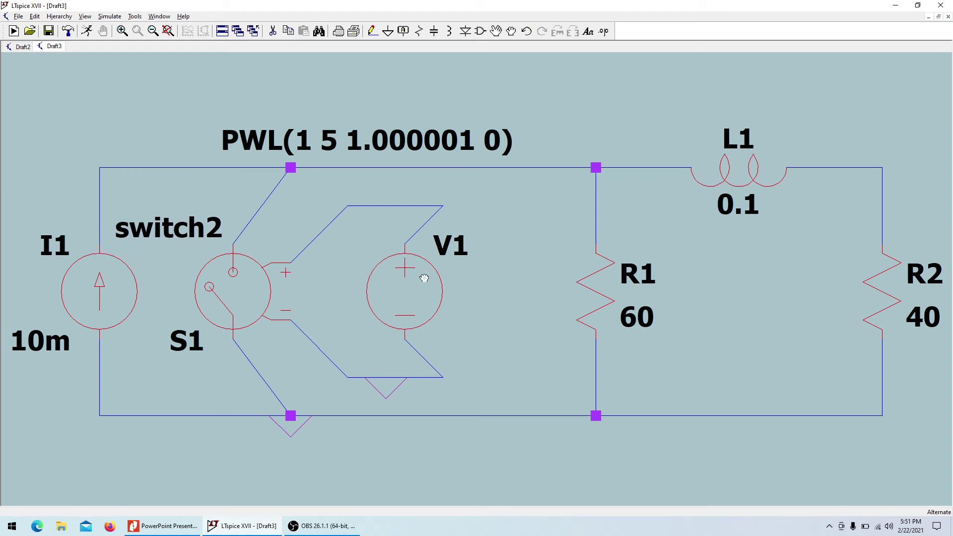
- Add the SPICE directive ".model switch2 SW(Ron=0.001)" below the circuit's bottom rail
{"action": "type", "text": "s."}
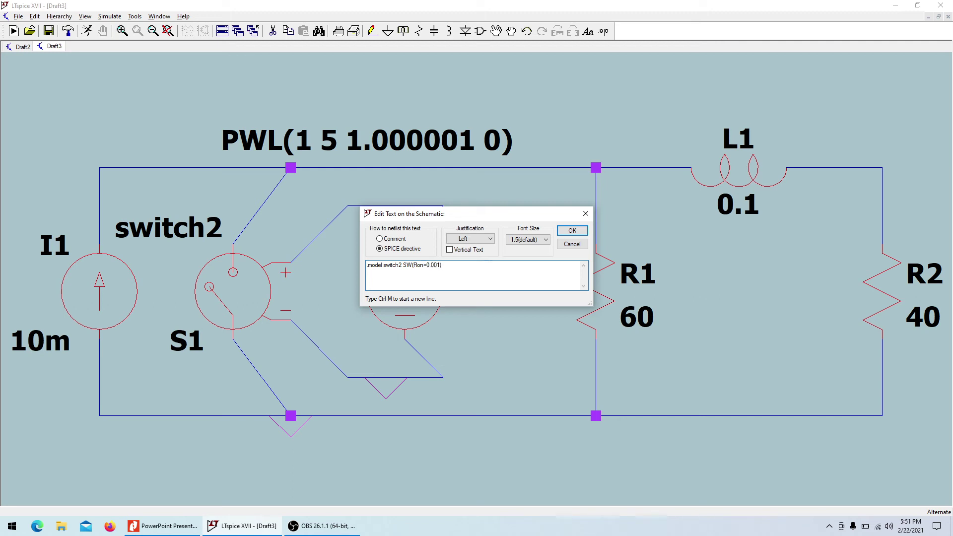
{"action": "key", "text": "Return"}
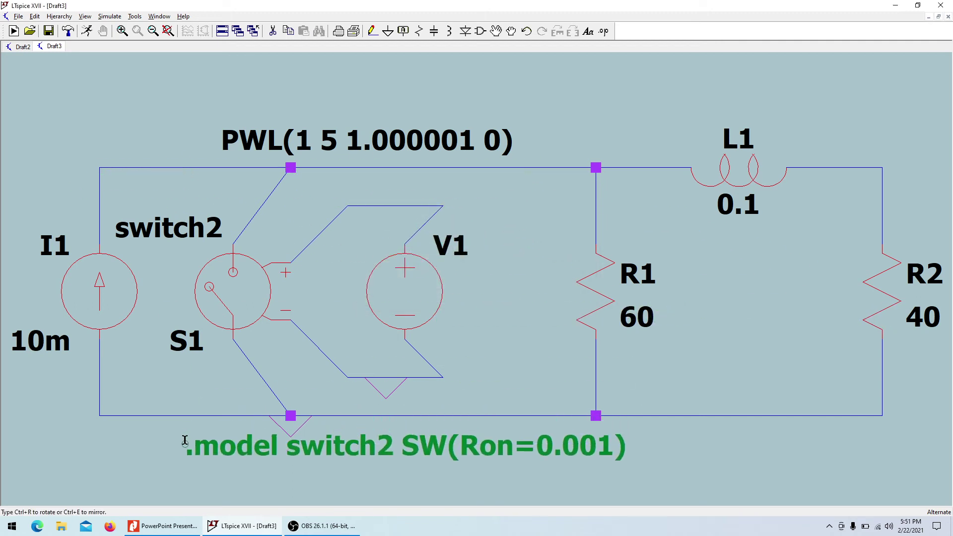
{"action": "left_click", "coordinate": [178, 444]}
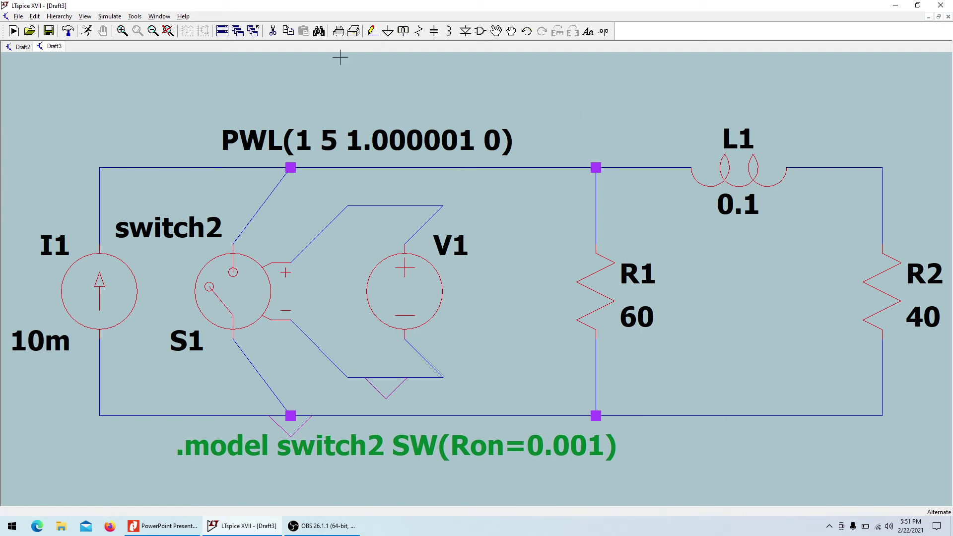
- Check the requested times in the problem, run a transient analysis with a stop time of 2 s, and plot the current through R1
{"action": "key", "text": "alt+Tab"}
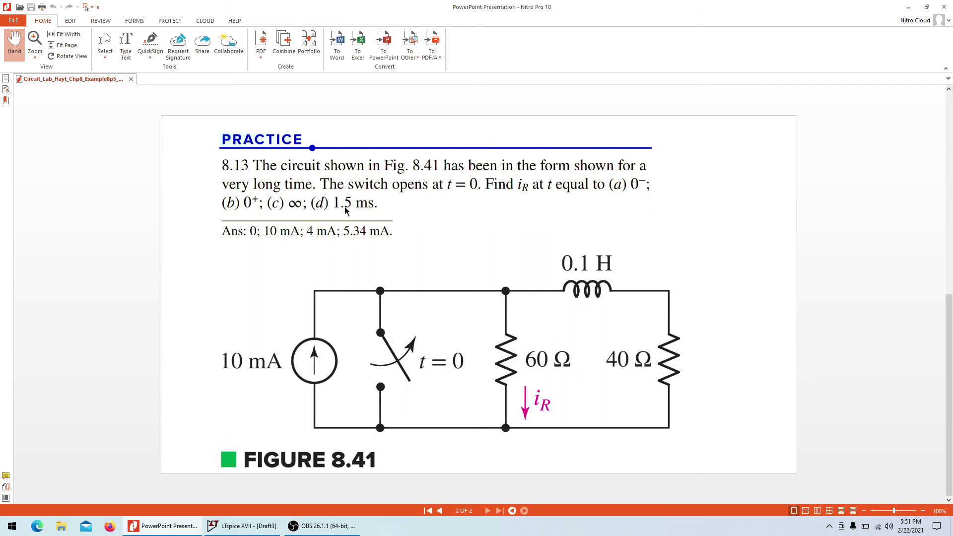
{"action": "key", "text": "alt+Tab"}
{"action": "left_click", "coordinate": [85, 31]}
{"action": "type", "text": "2"}
{"action": "left_click", "coordinate": [519, 339]}
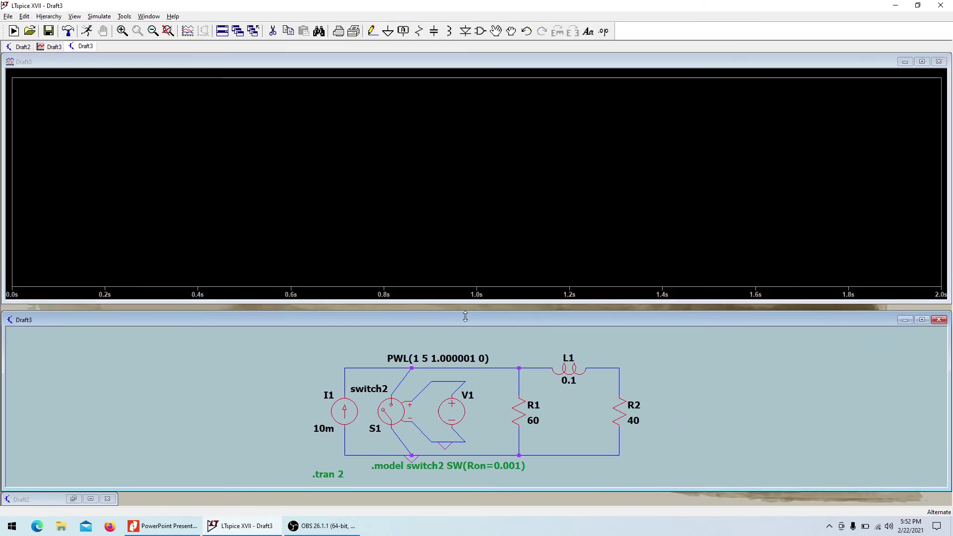
{"action": "left_click", "coordinate": [168, 30]}
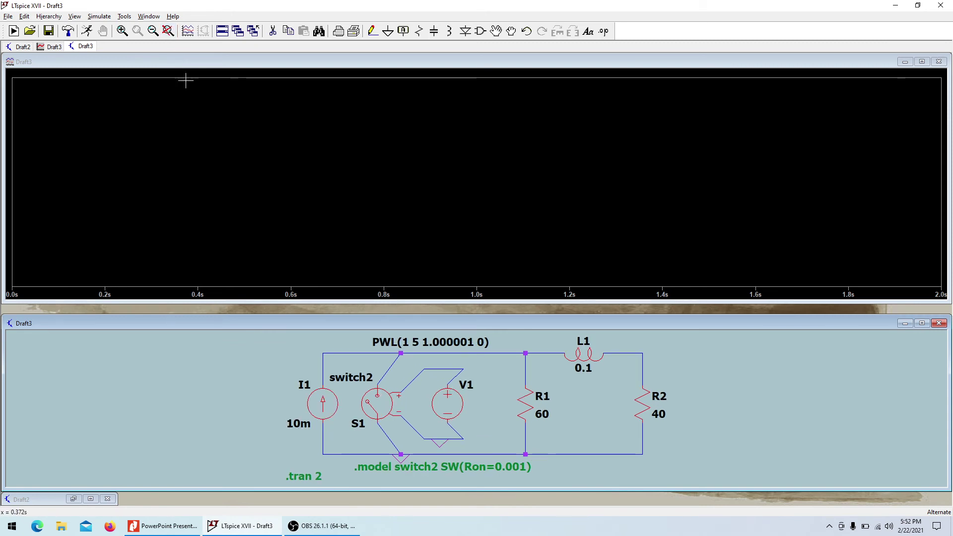
{"action": "left_click", "coordinate": [529, 405]}
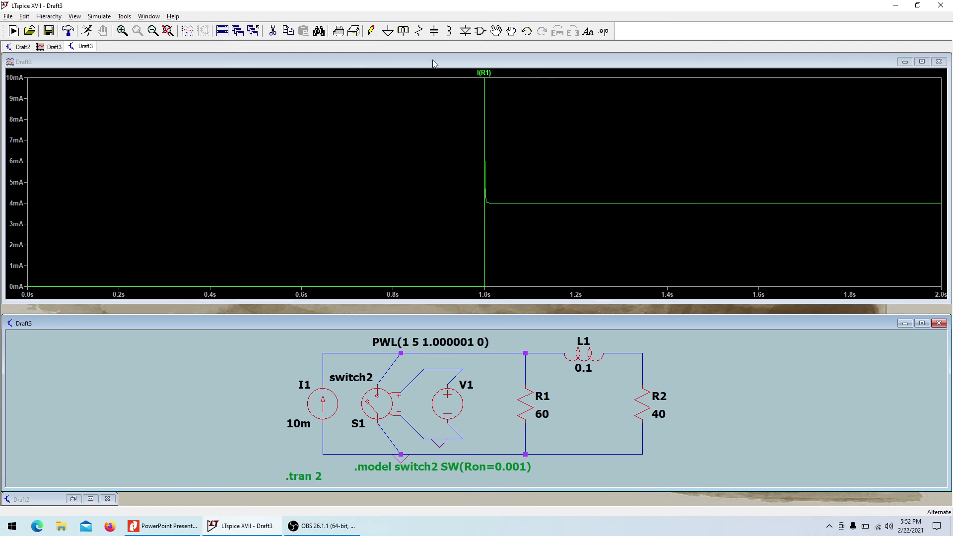
- Attach a cursor to the I(R1) trace, read its steady-state value at about 1.36 s, and compare it with the problem's answer
{"action": "left_click", "coordinate": [484, 73]}
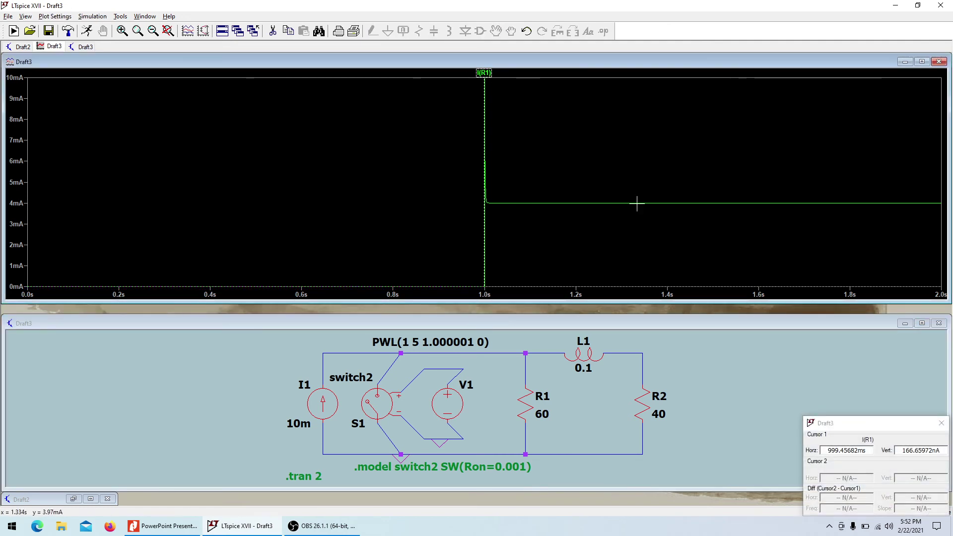
{"action": "left_click_drag", "start_coordinate": [485, 121], "coordinate": [649, 192]}
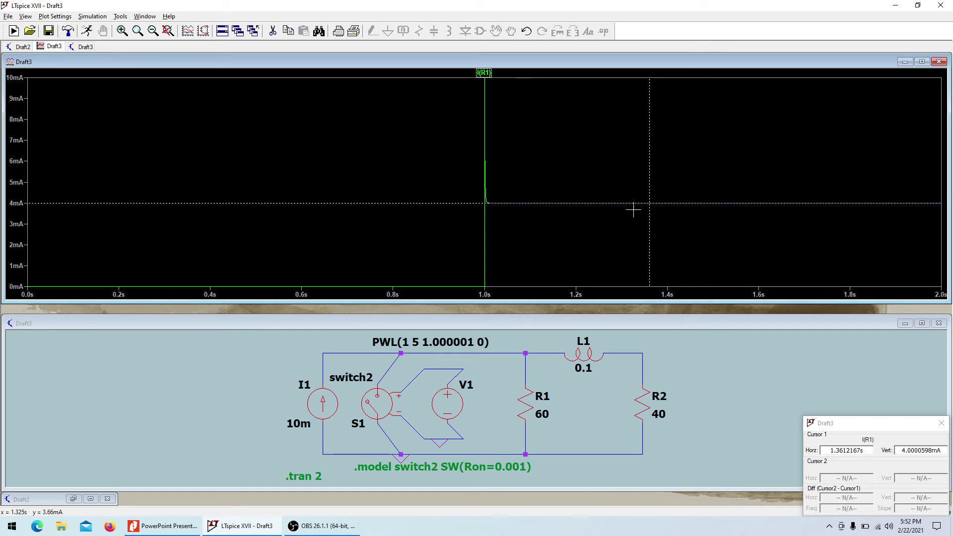
{"action": "key", "text": "alt+Tab"}
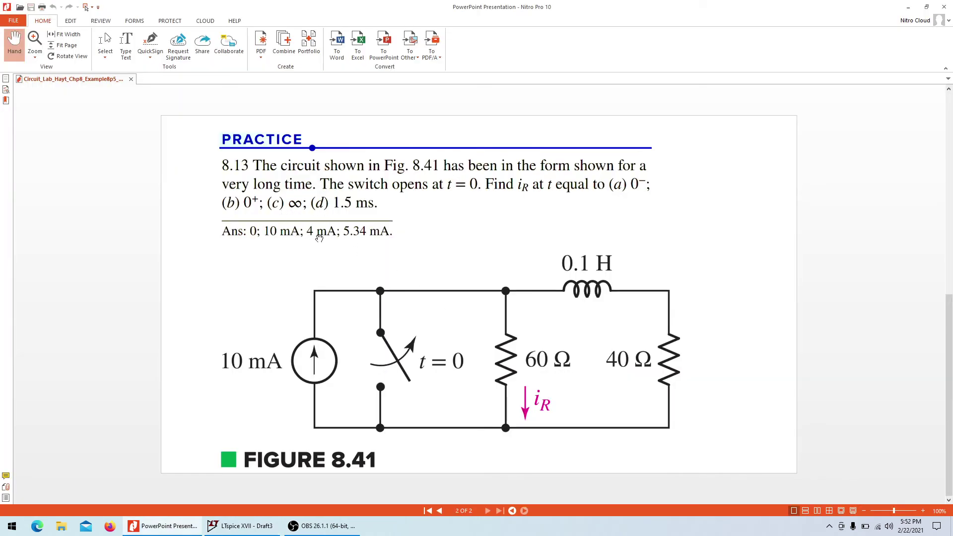
{"action": "key", "text": "alt+Tab"}
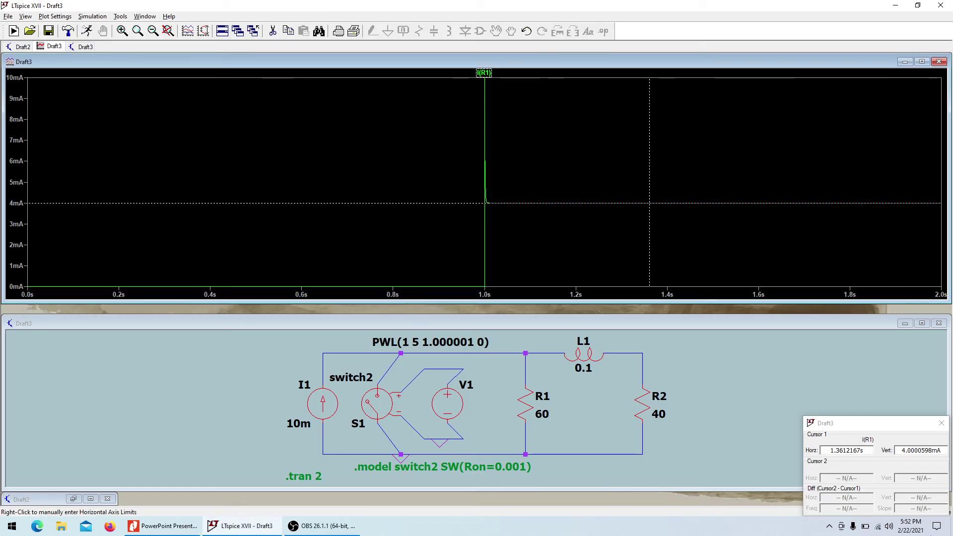
- Zoom in on the I(R1) trace around 1 s and place the cursor just before the jump to read iR at 0−
{"action": "key", "text": "alt+Tab"}
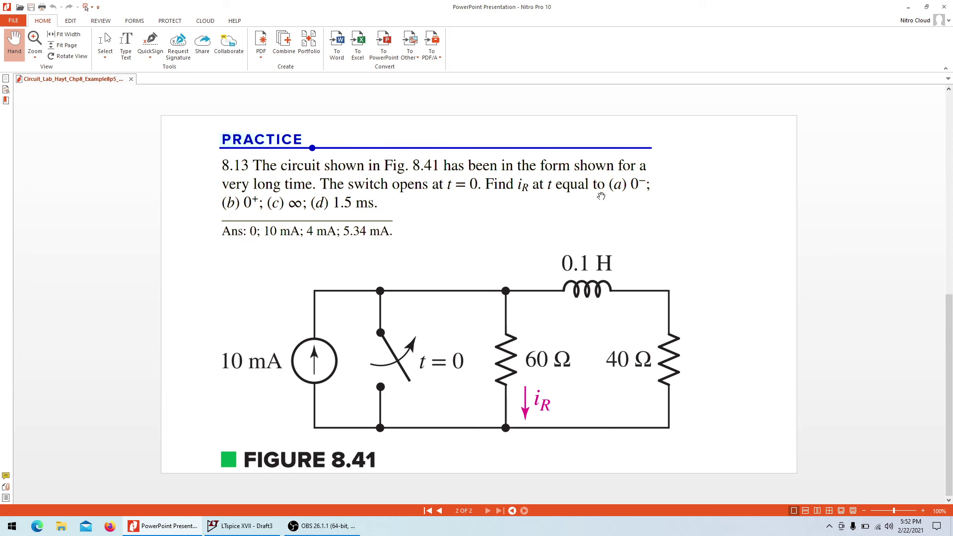
{"action": "key", "text": "alt+Tab"}
{"action": "mouse_move", "coordinate": [464, 70]}
{"action": "left_mouse_down"}
{"action": "mouse_move", "coordinate": [485, 113]}
{"action": "mouse_move", "coordinate": [526, 288]}
{"action": "mouse_move", "coordinate": [518, 308]}
{"action": "mouse_move", "coordinate": [499, 296]}
{"action": "left_mouse_up"}
{"action": "left_click_drag", "start_coordinate": [508, 86], "coordinate": [546, 272]}
{"action": "left_click_drag", "start_coordinate": [375, 86], "coordinate": [406, 261]}
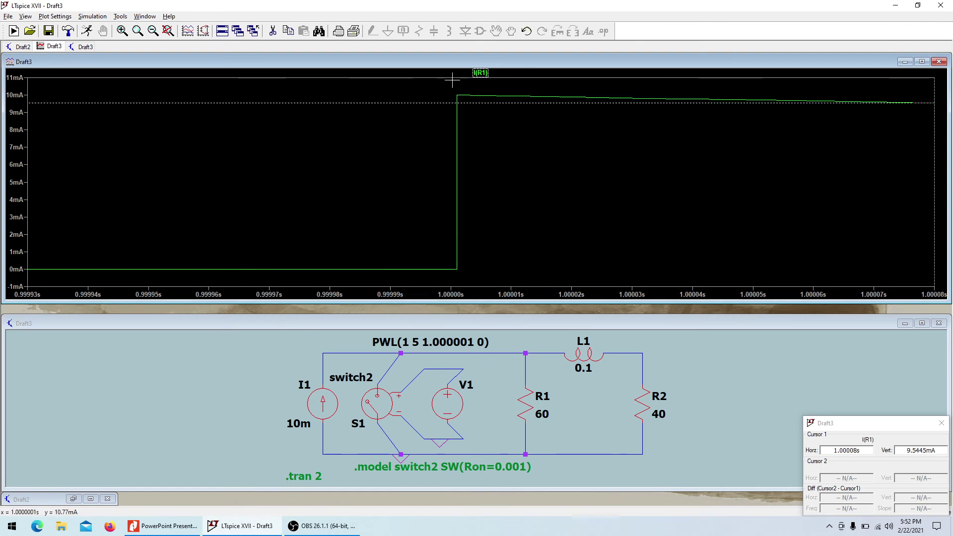
{"action": "left_click_drag", "start_coordinate": [501, 98], "coordinate": [454, 117]}
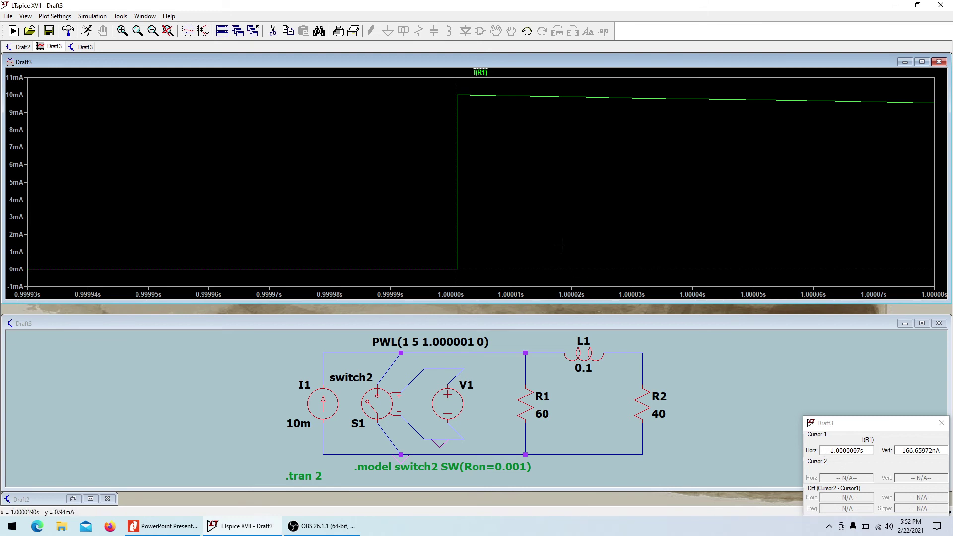
{"action": "left_click_drag", "start_coordinate": [457, 85], "coordinate": [449, 82]}
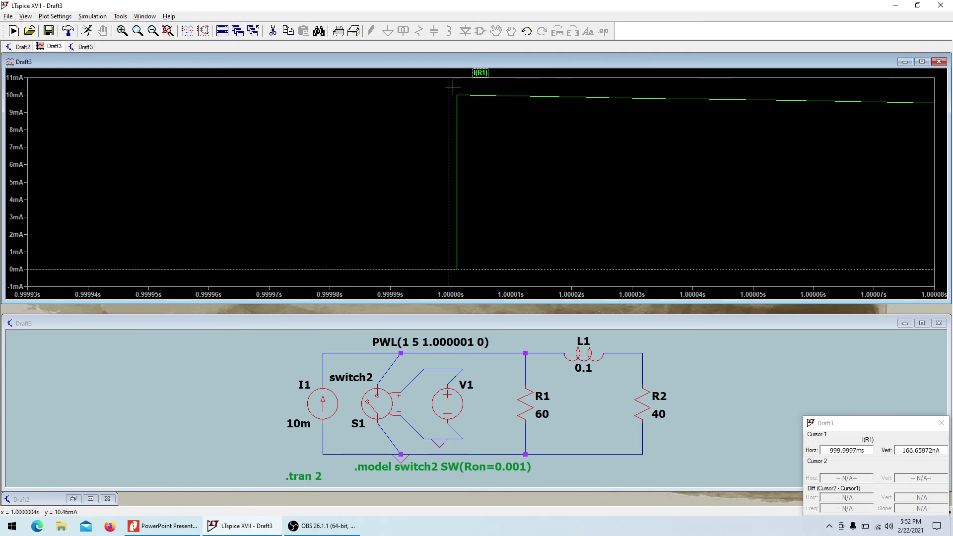
- Move the cursor just past the jump to read iR at 0+ and compare both values with the problem's answers
{"action": "left_click_drag", "start_coordinate": [450, 88], "coordinate": [457, 87]}
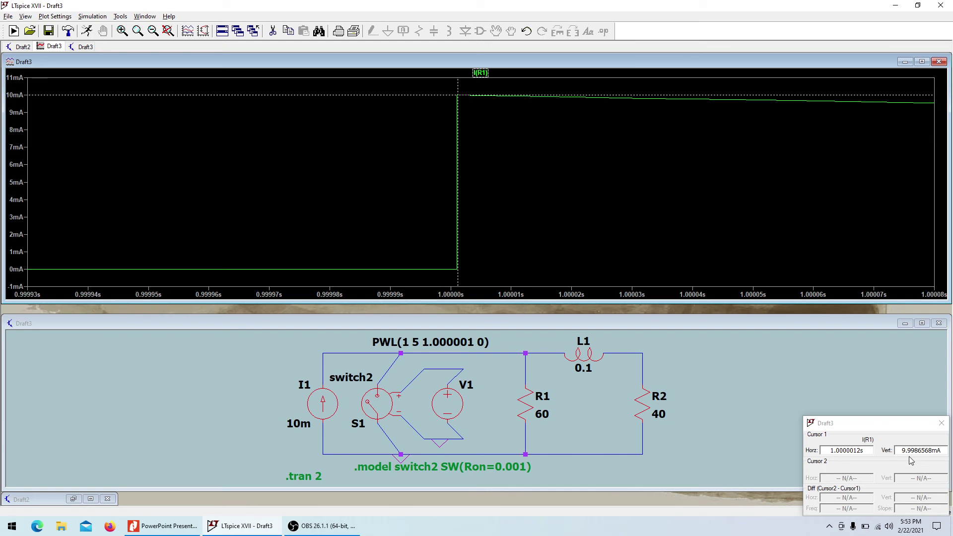
{"action": "key", "text": "alt+Tab"}
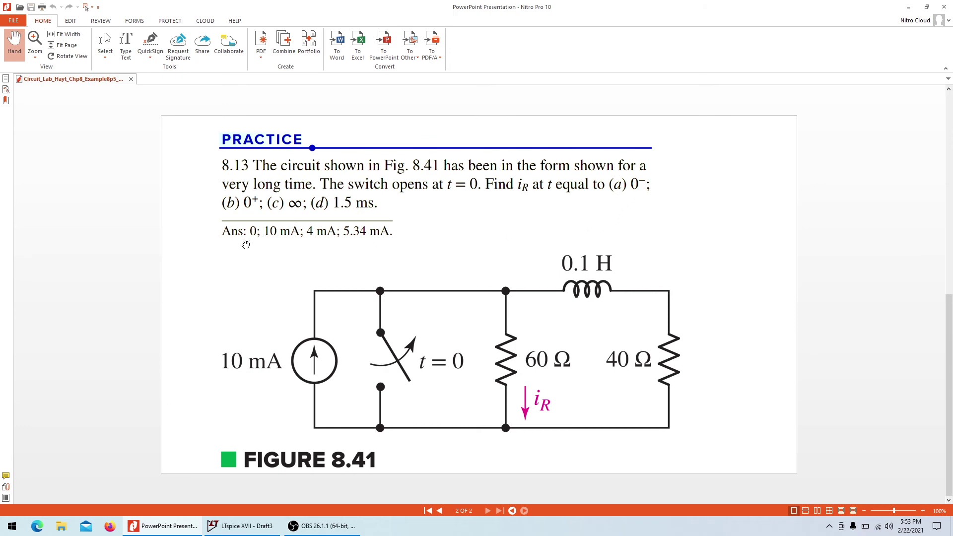
{"action": "key", "text": "alt+Tab"}
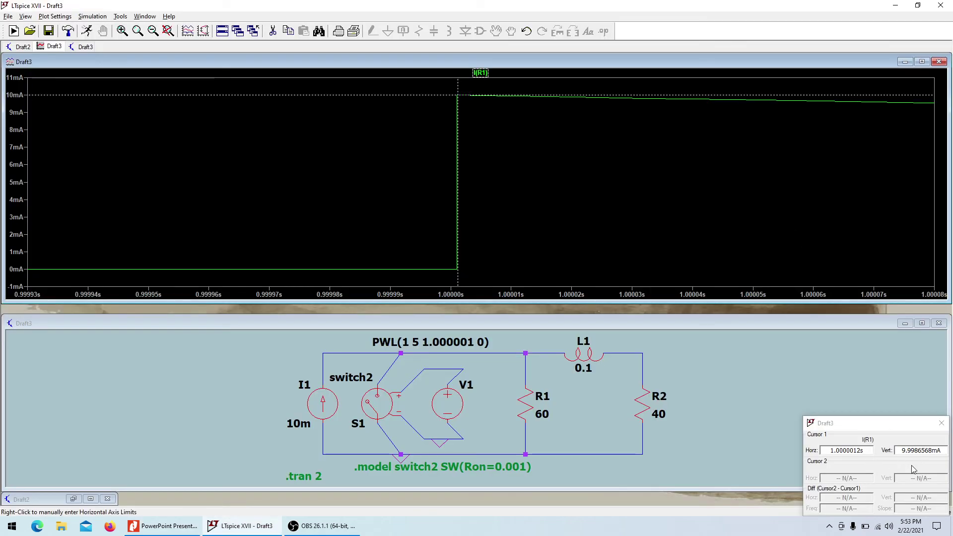
{"action": "key", "text": "alt+Tab"}
{"action": "key", "text": "alt+Tab"}
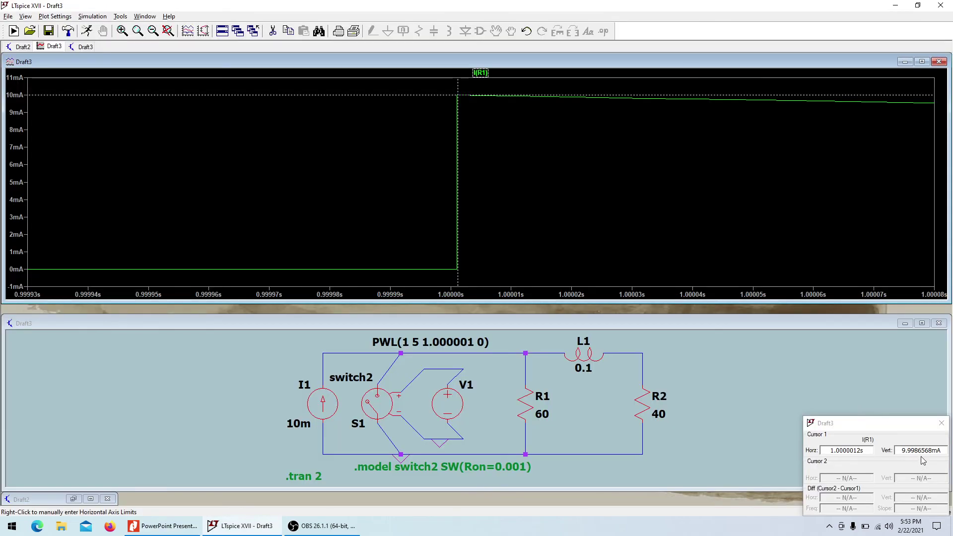
{"action": "key", "text": "alt+Tab"}
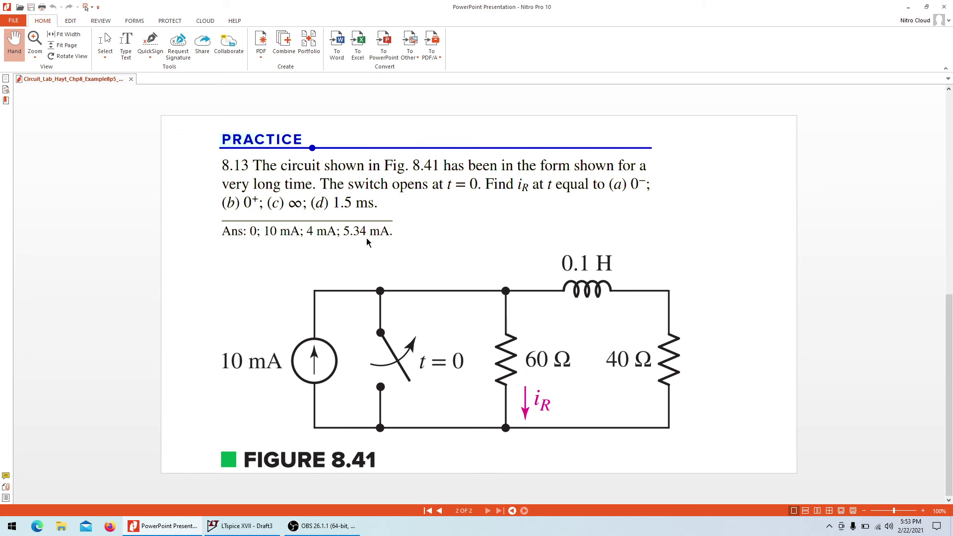
- Set the plot's time axis to run from 1s to 1.1s with a tick of .5ms
{"action": "key", "text": "alt+Tab"}
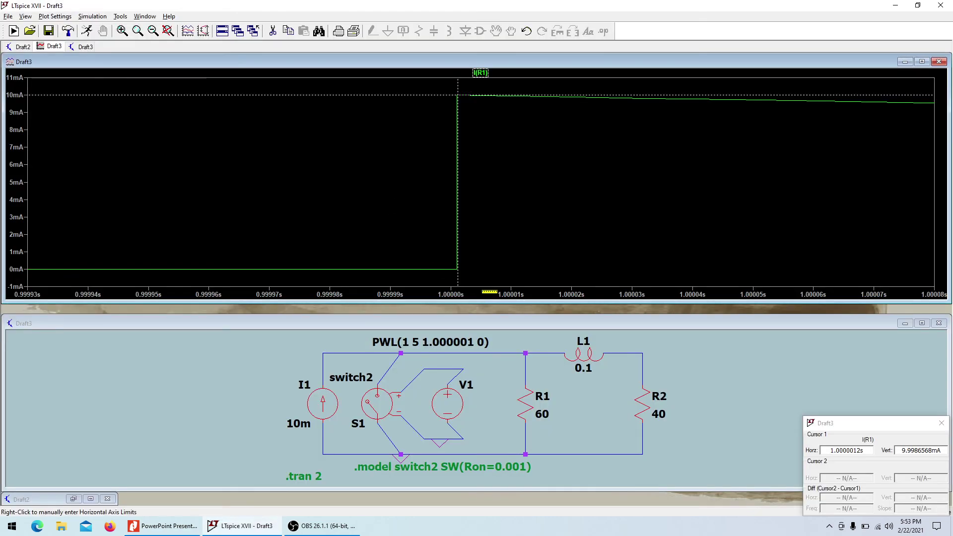
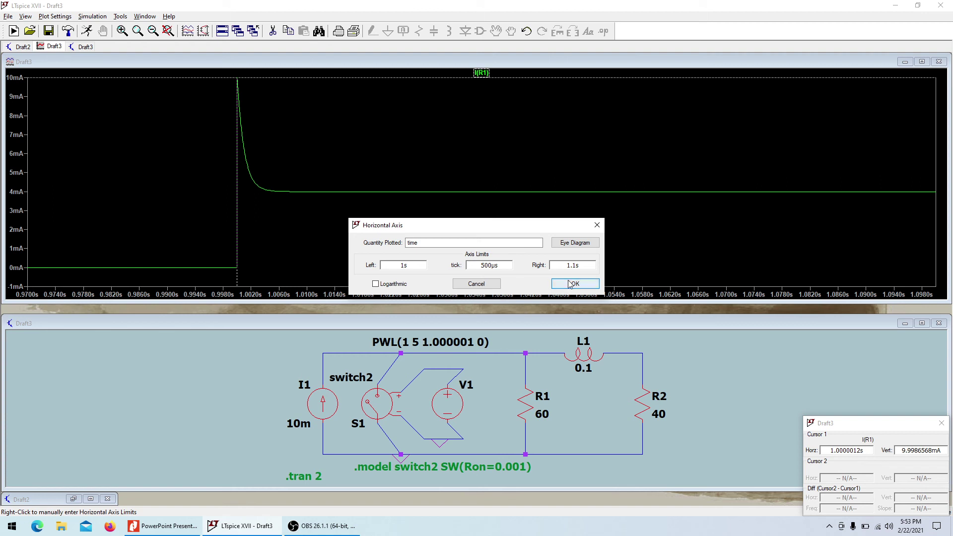
{"action": "left_click", "coordinate": [575, 284]}
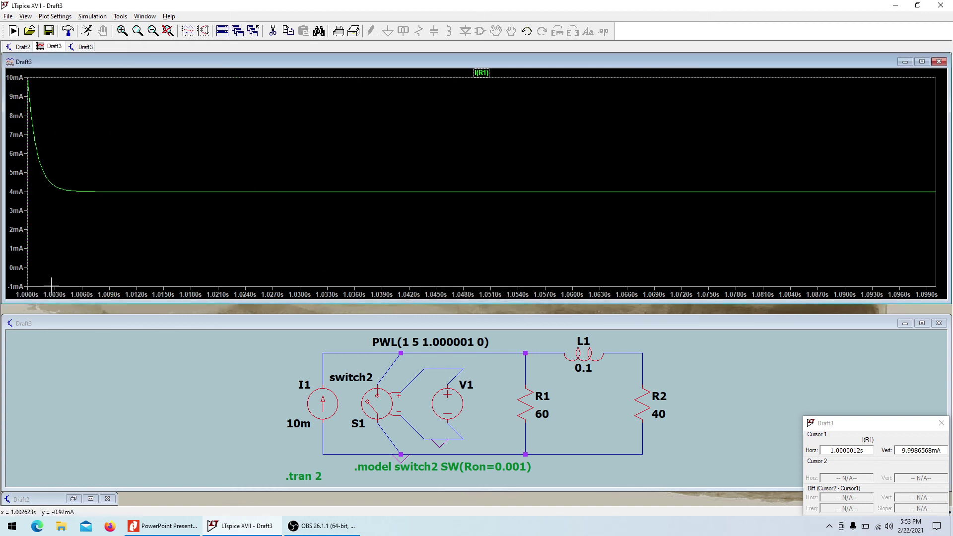
{"action": "right_click", "coordinate": [65, 291]}
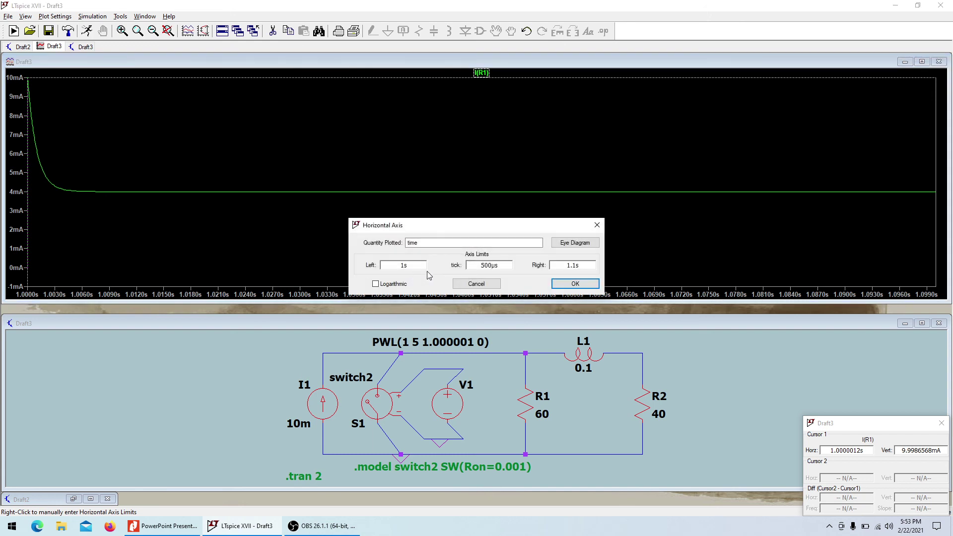
{"action": "left_click_drag", "start_coordinate": [478, 270], "coordinate": [495, 279]}
{"action": "type", "text": ".5ms"}
{"action": "key", "text": "Return"}
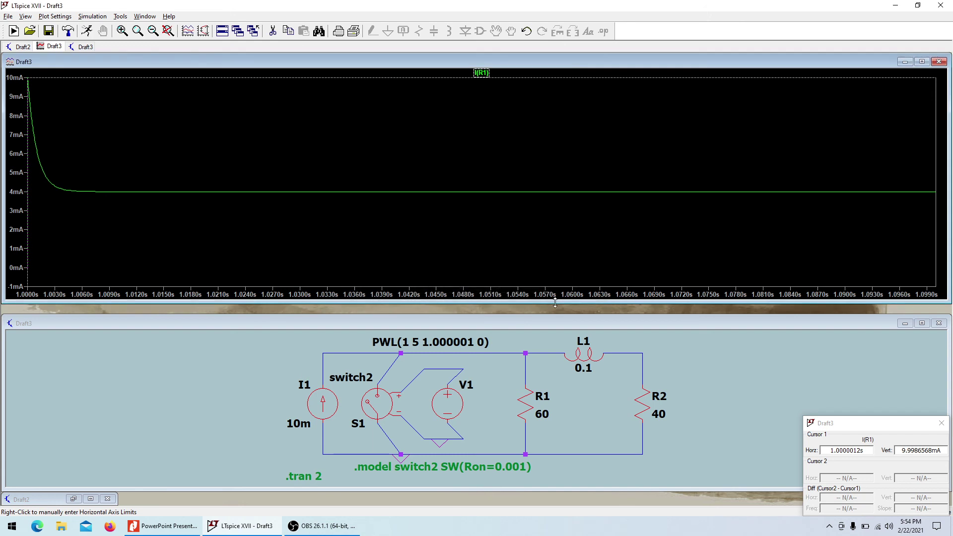
- Recheck the problem, move the cursor along the decay to about 1.00175 s, and set the time axis's right limit to 1.002
{"action": "key", "text": "alt+Tab"}
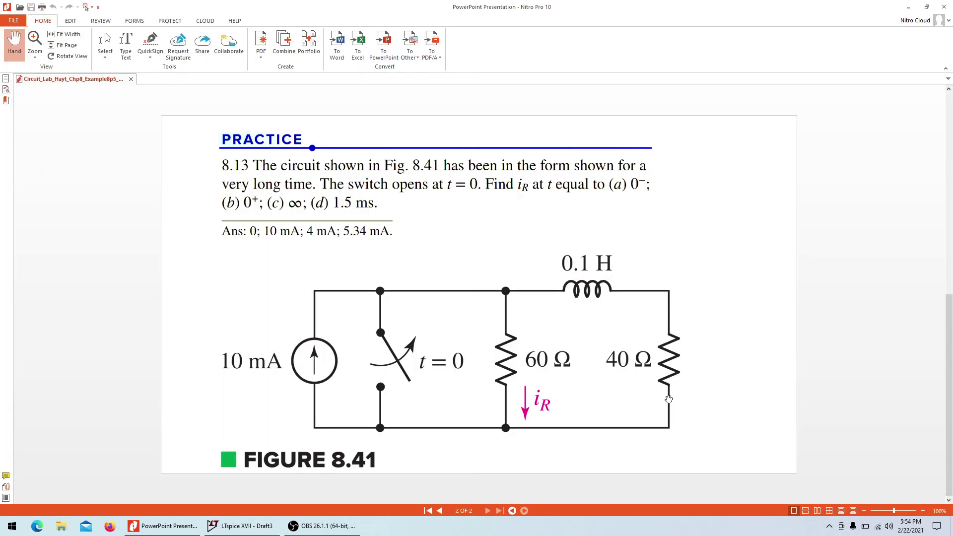
{"action": "key", "text": "alt+Tab"}
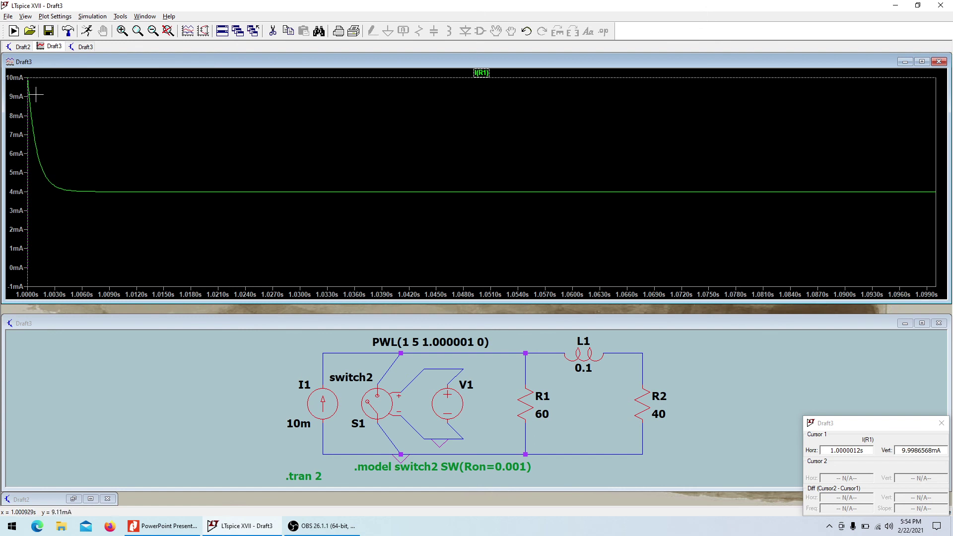
{"action": "mouse_move", "coordinate": [27, 79]}
{"action": "left_mouse_down"}
{"action": "mouse_move", "coordinate": [37, 96]}
{"action": "mouse_move", "coordinate": [111, 117]}
{"action": "mouse_move", "coordinate": [44, 101]}
{"action": "left_mouse_up"}
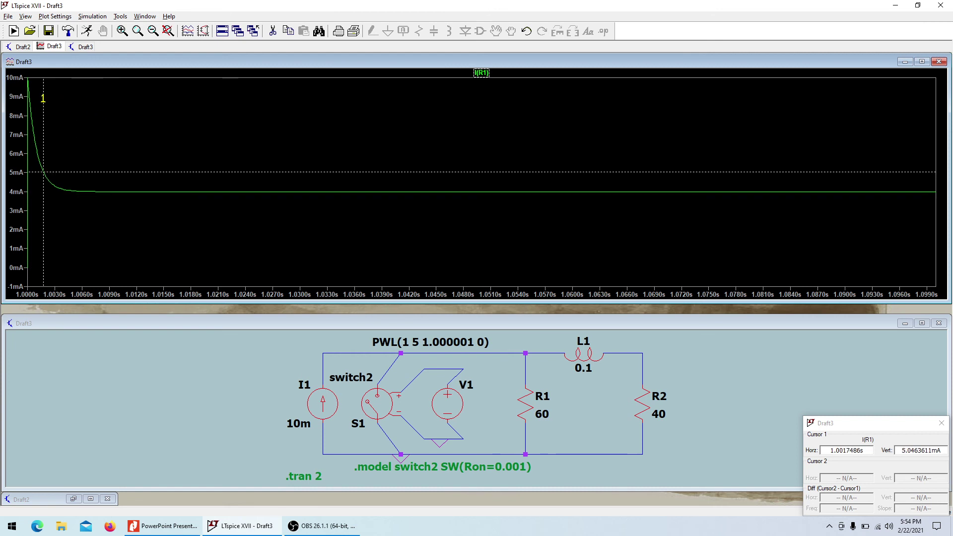
{"action": "right_click", "coordinate": [275, 294]}
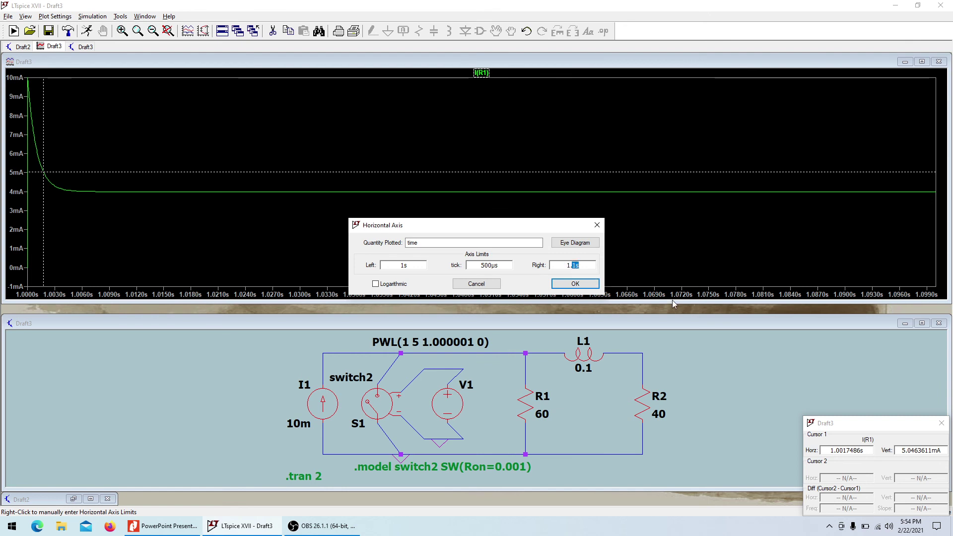
{"action": "key", "text": "BackSpace"}
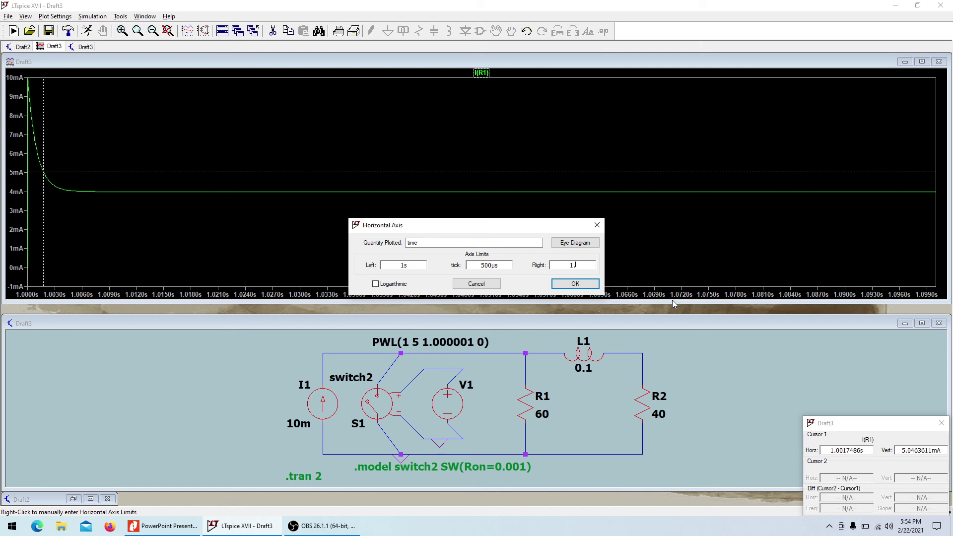
{"action": "type", "text": "002"}
{"action": "key", "text": "Return"}
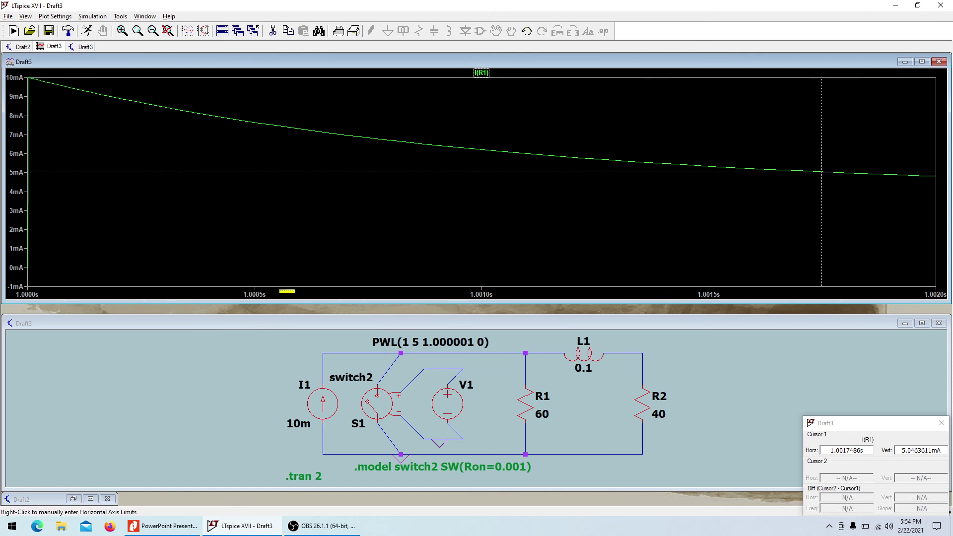
- Set the time axis's tick spacing to .5m
{"action": "right_click", "coordinate": [286, 294]}
{"action": "double_click", "coordinate": [487, 263]}
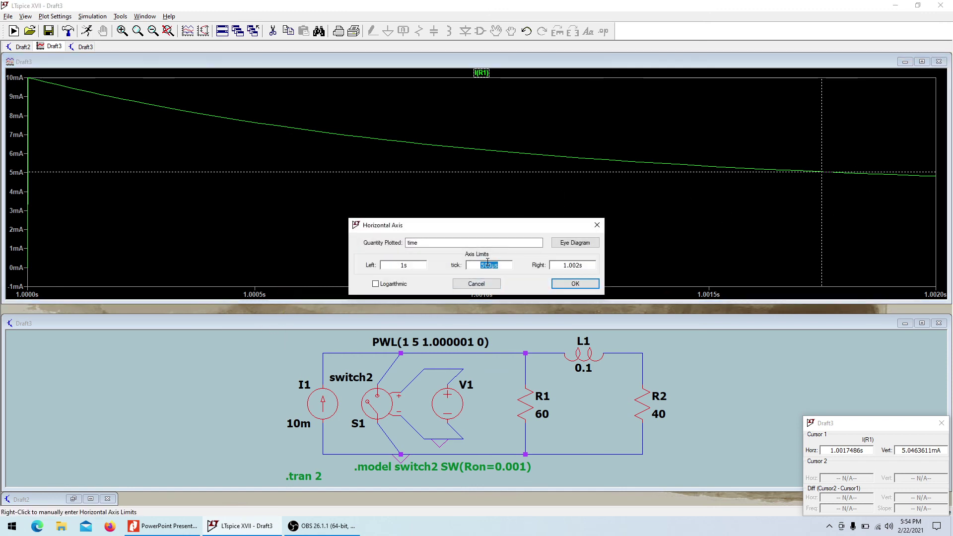
{"action": "key", "text": "BackSpace"}
{"action": "type", "text": ".5m"}
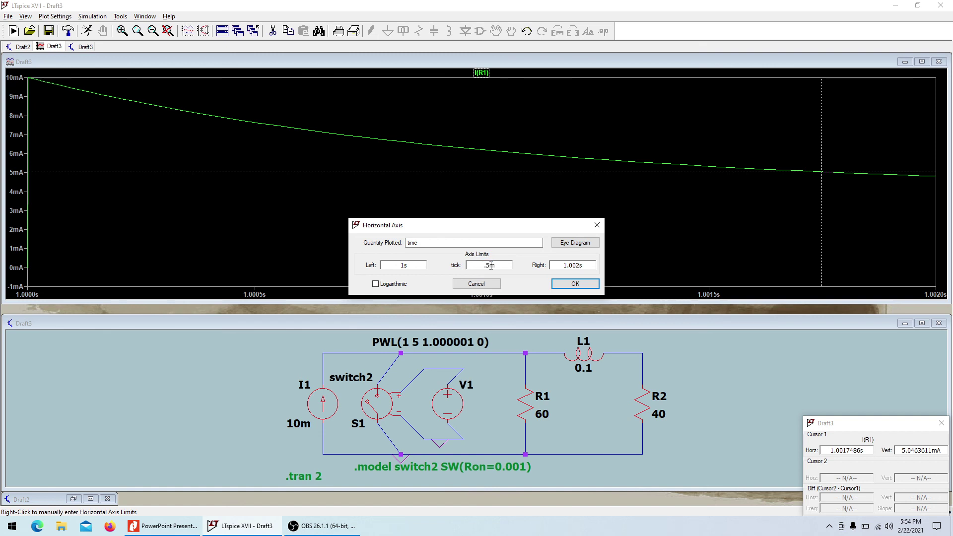
{"action": "key", "text": "Return"}
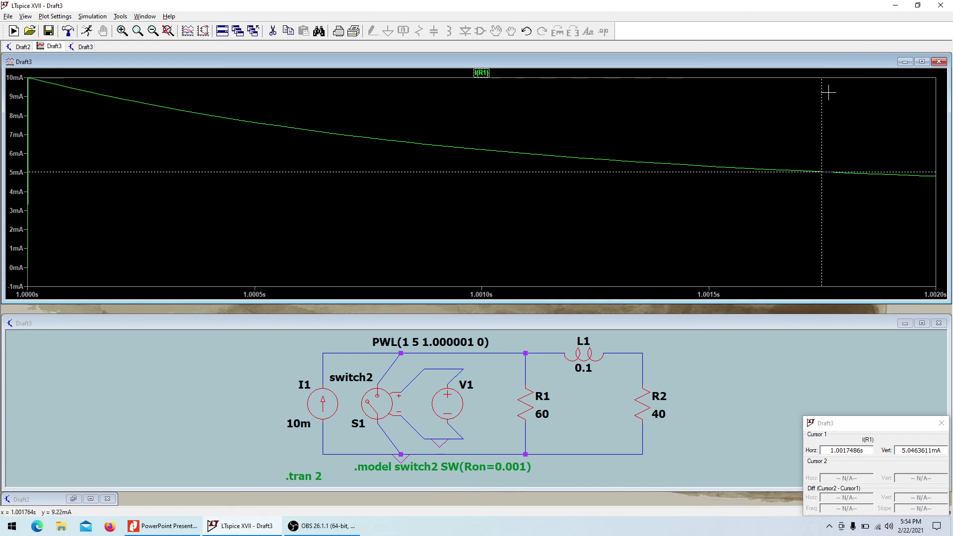
- Place the cursor at about 1.0015 s to read iR at 1.5 ms and compare it with the problem's answer
{"action": "left_click_drag", "start_coordinate": [821, 95], "coordinate": [708, 106]}
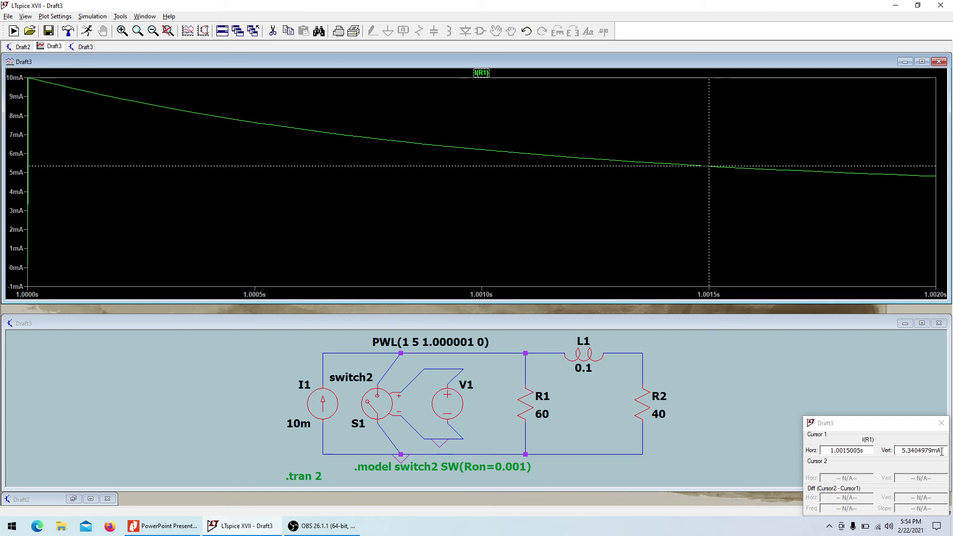
{"action": "key", "text": "alt+Tab"}
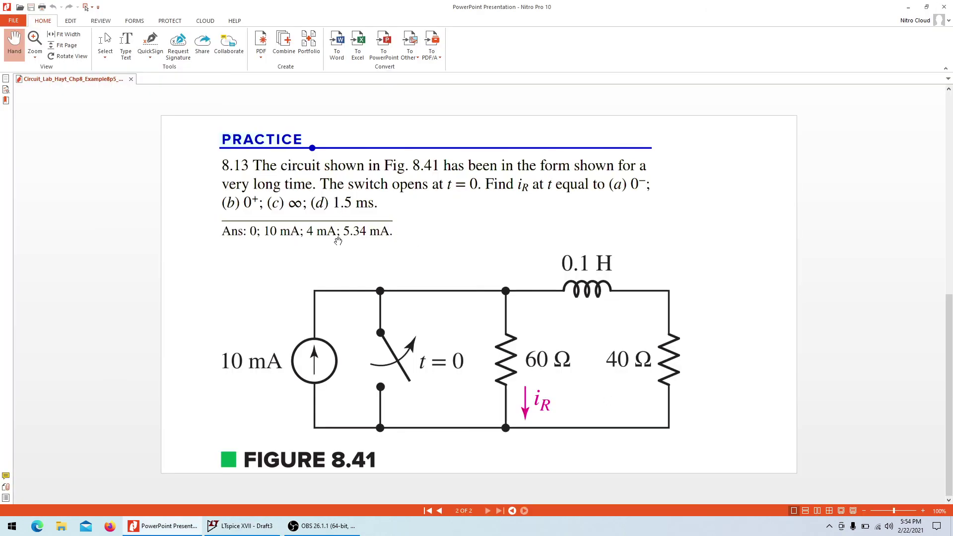
{"action": "key", "text": "alt+Tab"}
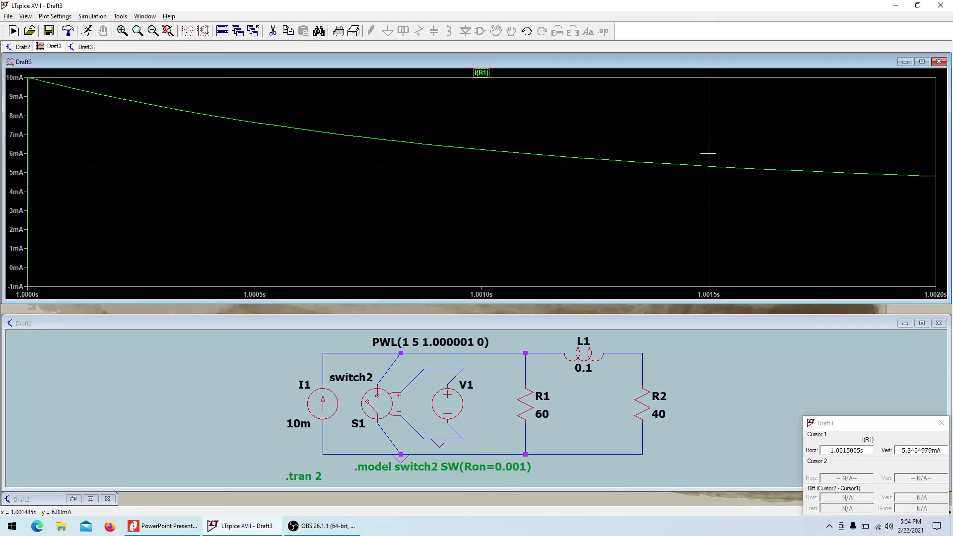
- Review the problem figure against the simulated circuit and plot, and switch to OBS
{"action": "left_click", "coordinate": [164, 525]}
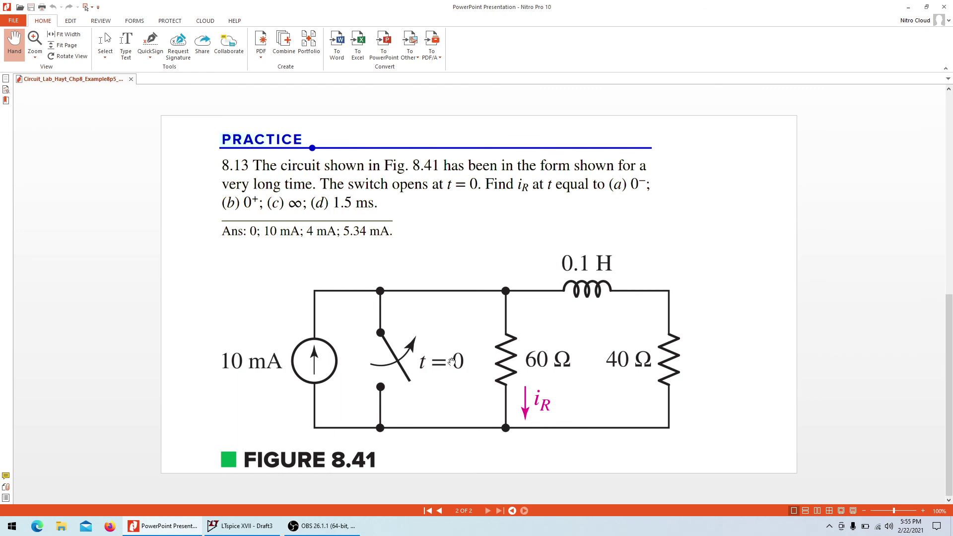
{"action": "key", "text": "alt+Tab"}
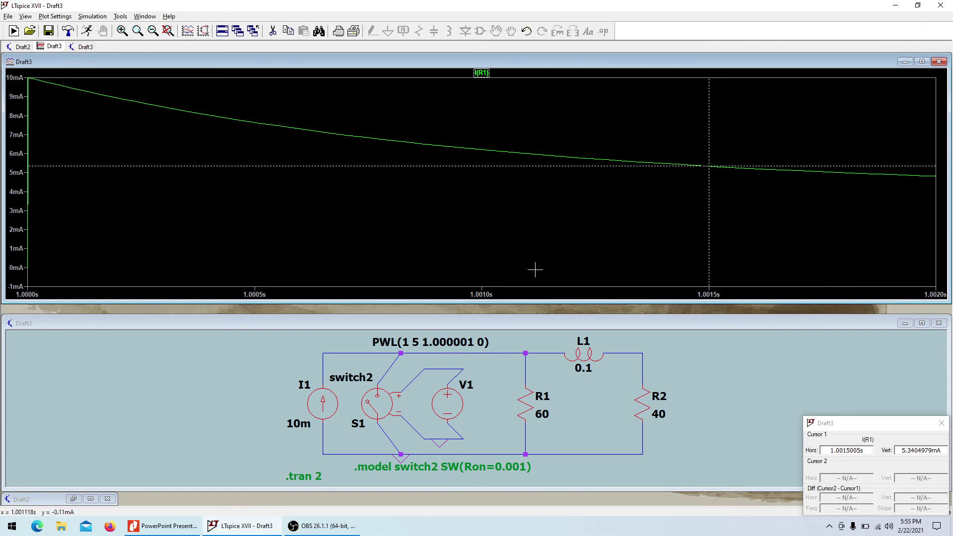
{"action": "left_click", "coordinate": [330, 527]}
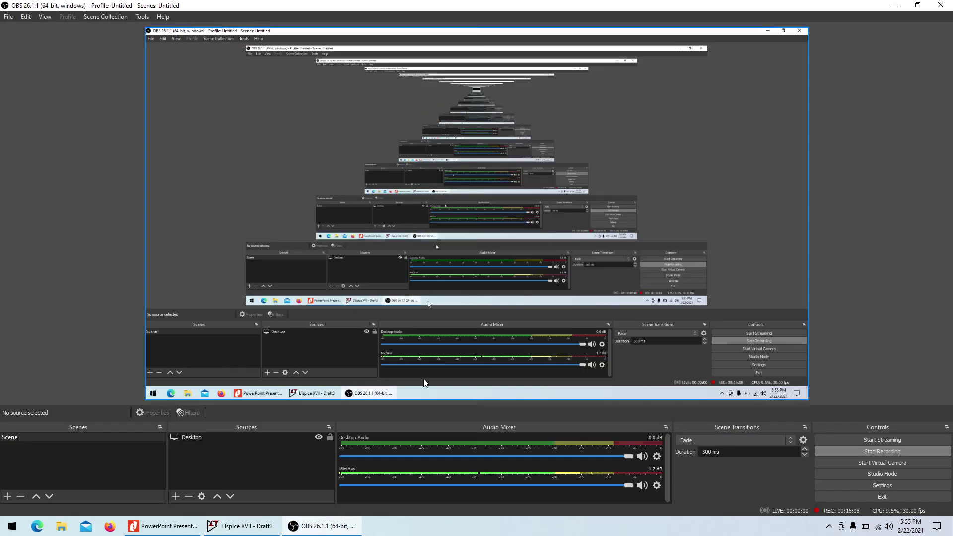